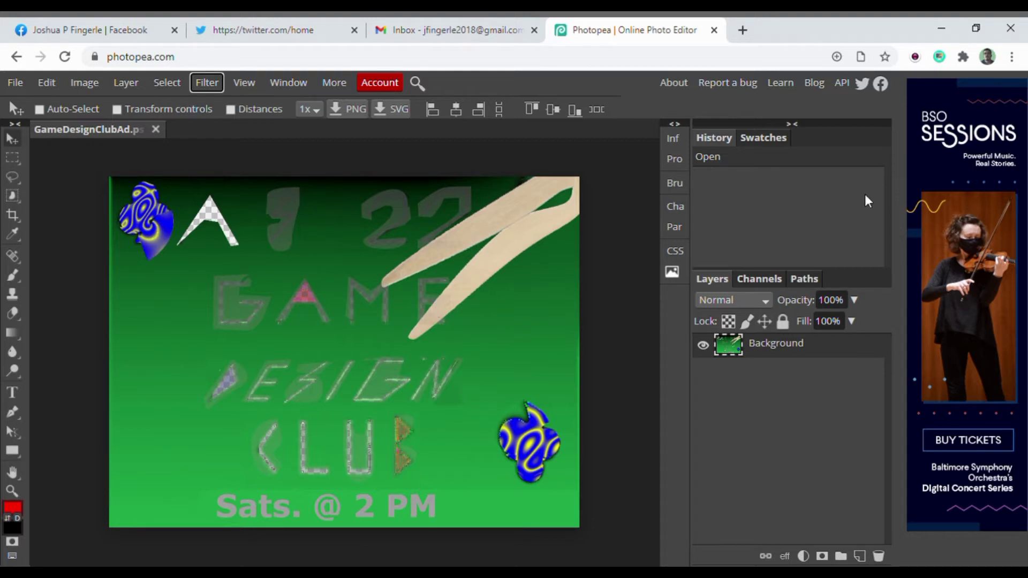
- Add a black-to-white gradient fill layer above the background and undo it
left_click(835, 181)
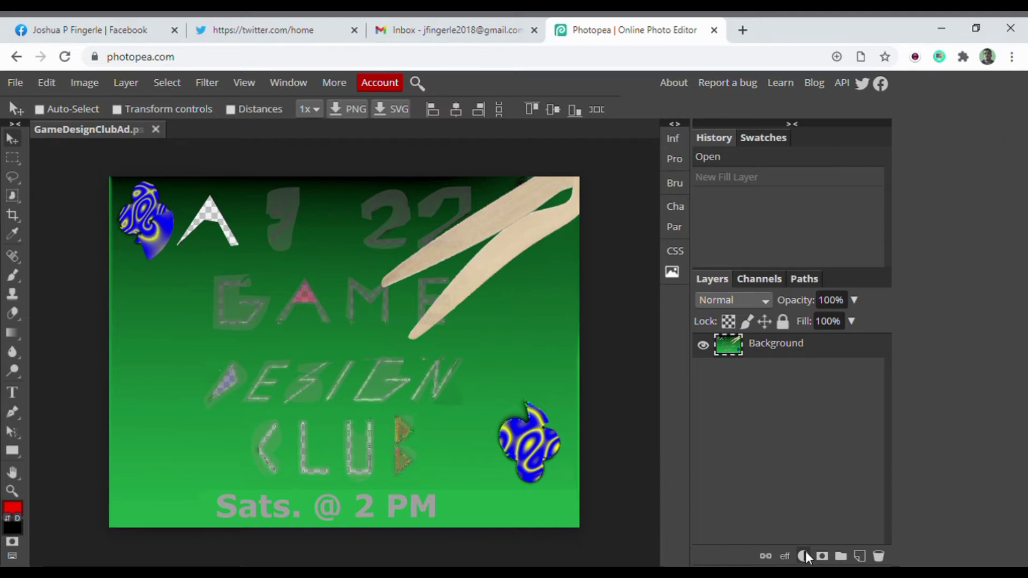
left_click(805, 556)
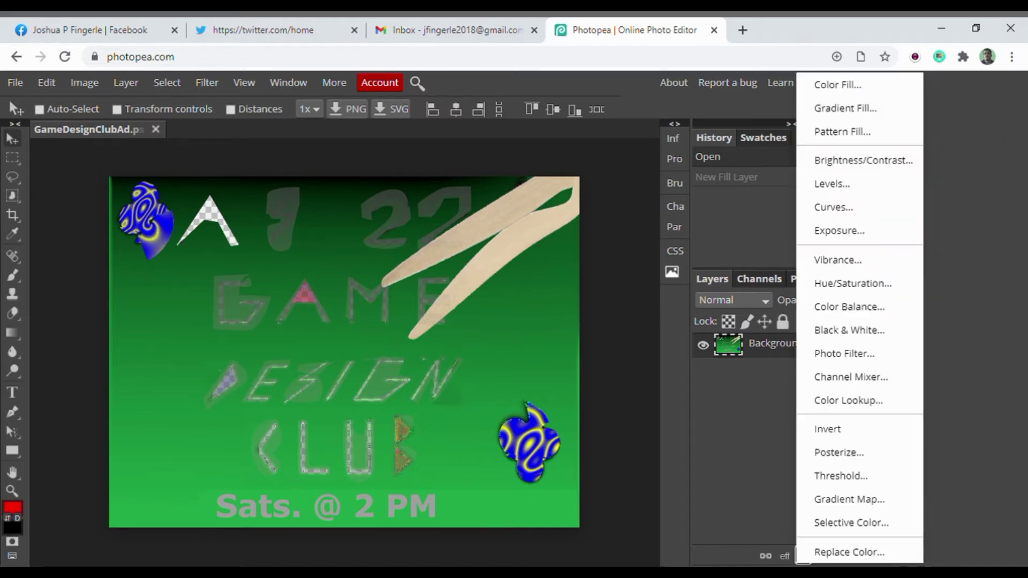
left_click(811, 113)
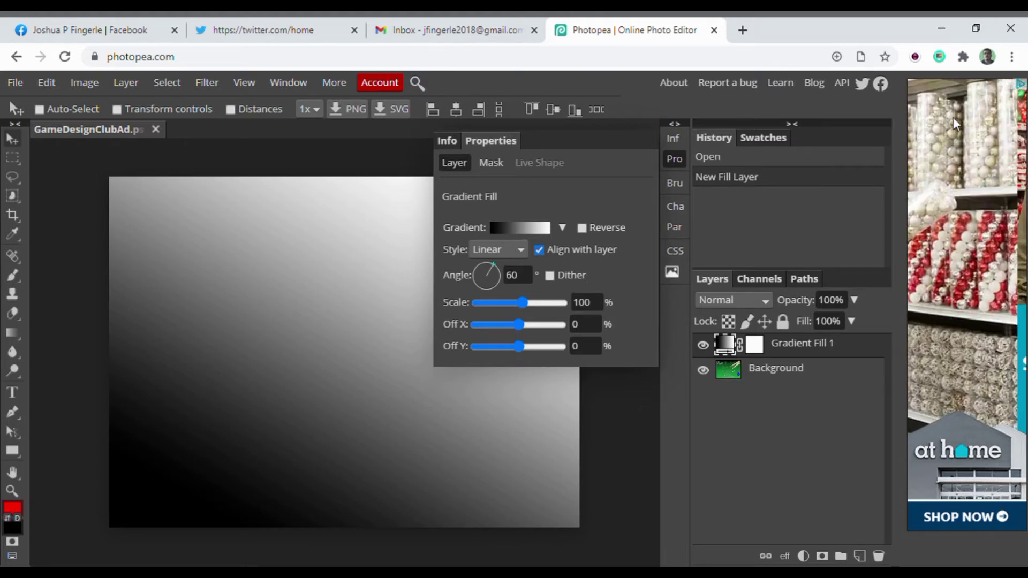
key("ctrl+z")
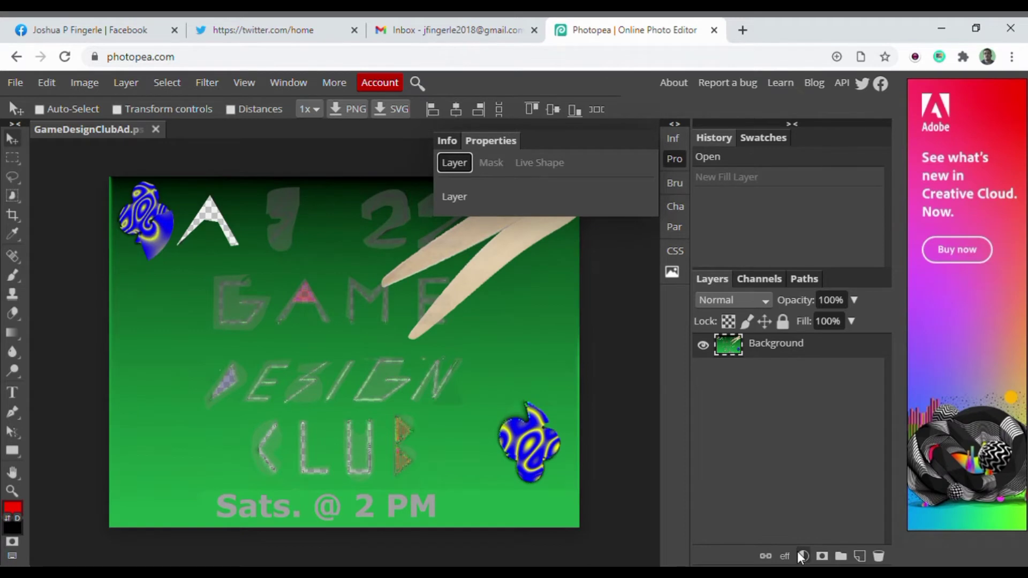
- Add a red color fill layer and brush a freehand curve on its mask so the background shows through
left_click(803, 556)
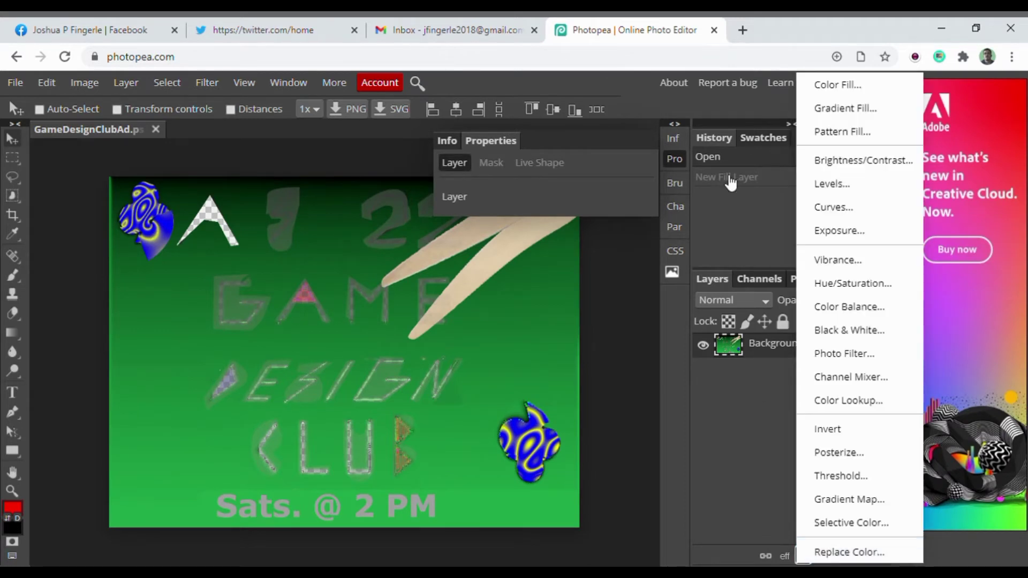
left_click(806, 91)
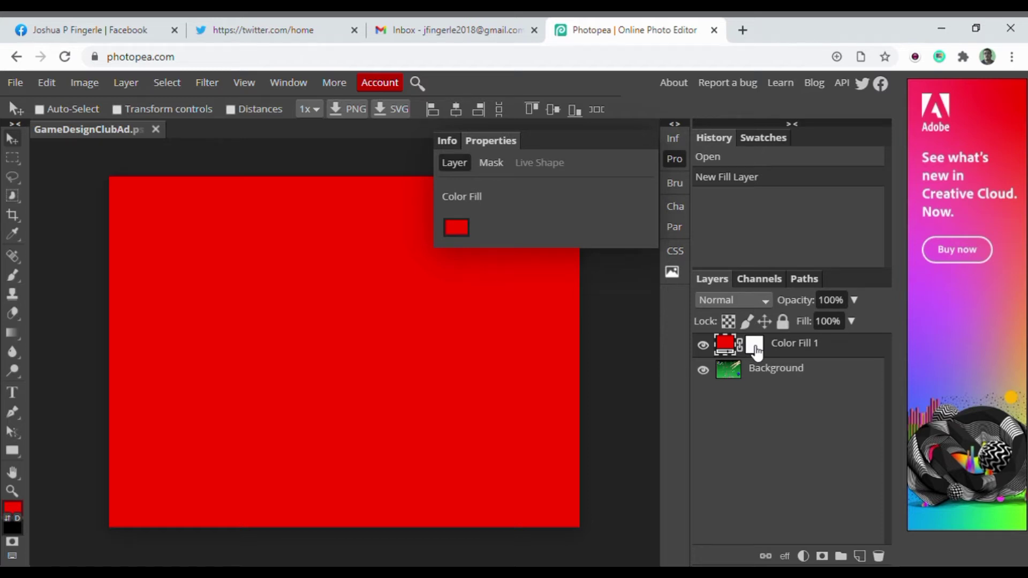
left_click(755, 347)
key("b")
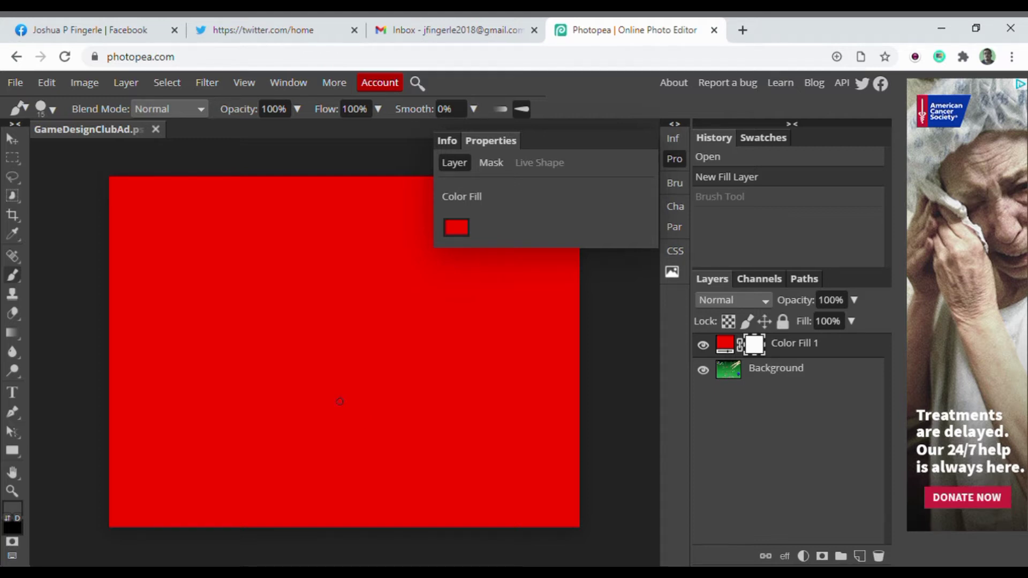
mouse_move(356, 392)
left_mouse_down()
mouse_move(416, 382)
mouse_move(415, 453)
mouse_move(332, 466)
mouse_move(244, 368)
left_mouse_up()
mouse_move(348, 260)
left_mouse_down()
mouse_move(378, 256)
mouse_move(253, 245)
left_mouse_up()
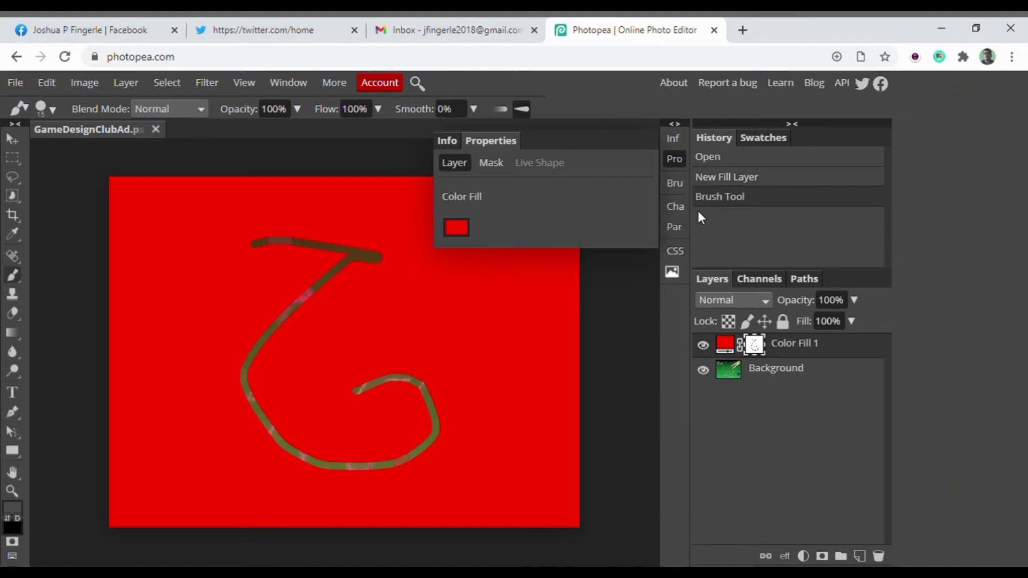
- Undo the brush stroke on the mask and the new color fill layer
left_click(720, 176)
key("ctrl+z")
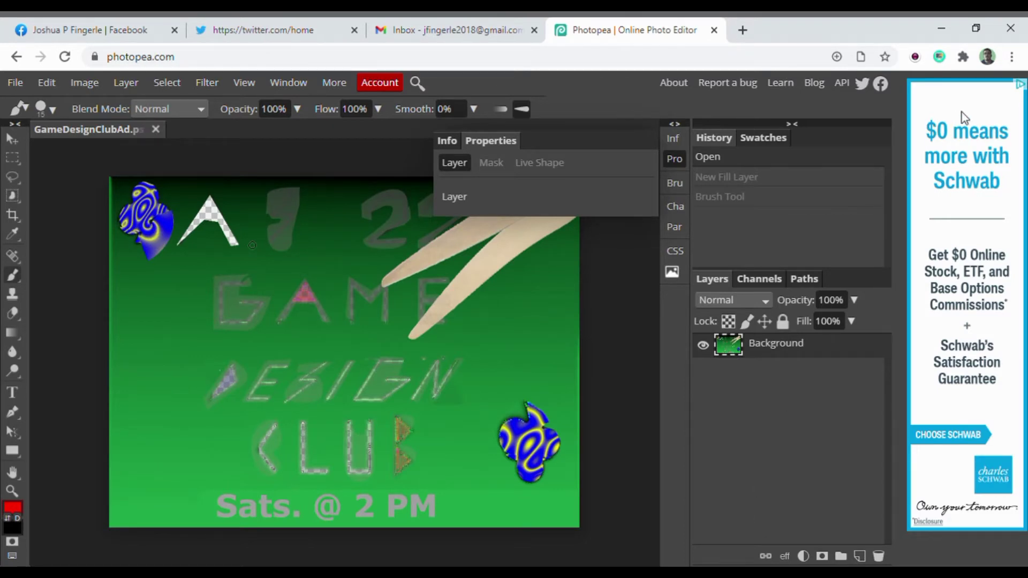
left_click(784, 412)
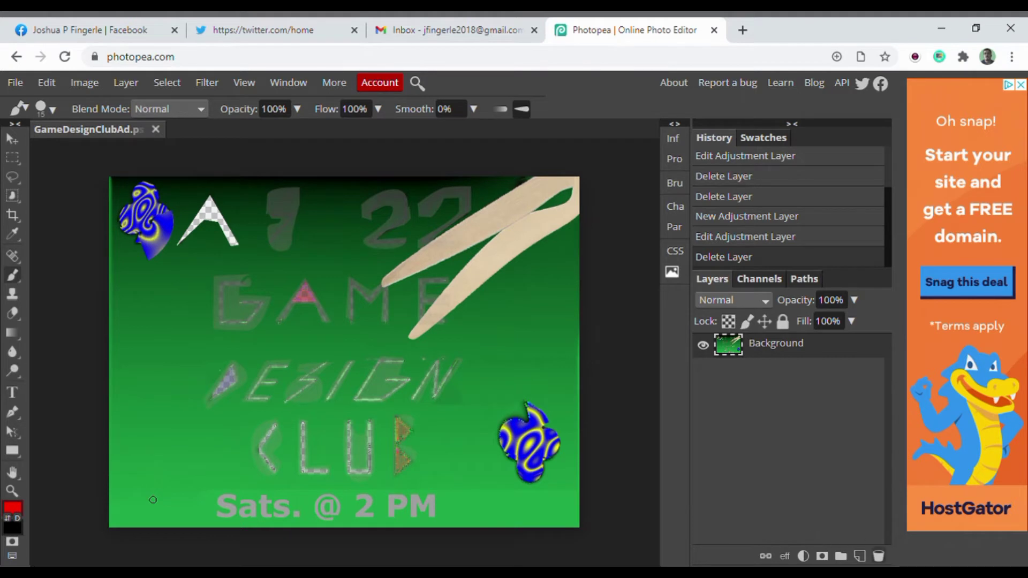
- Add a Levels adjustment layer and try shifting the white output level of the RGB channel
left_click(803, 557)
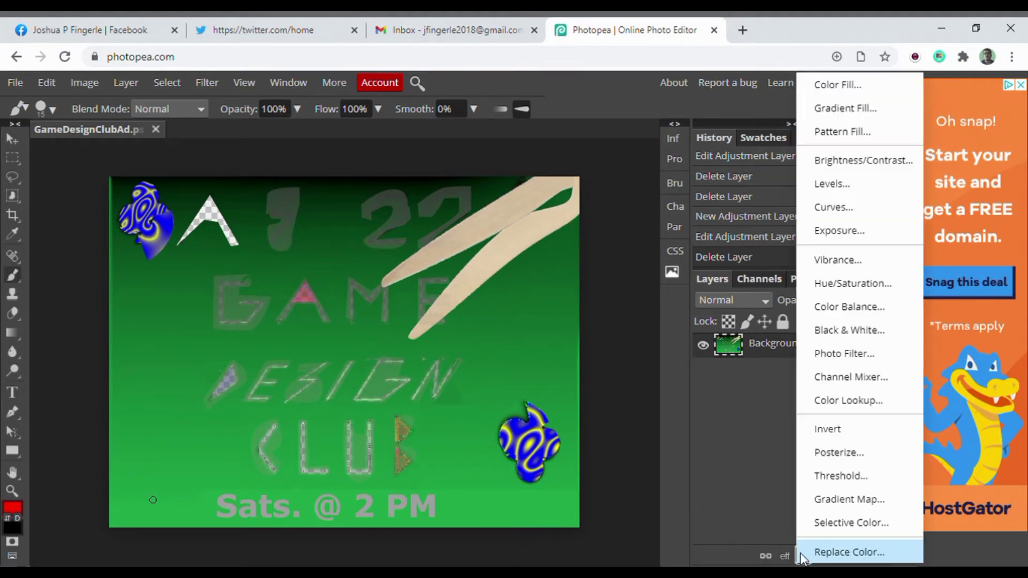
left_click(814, 188)
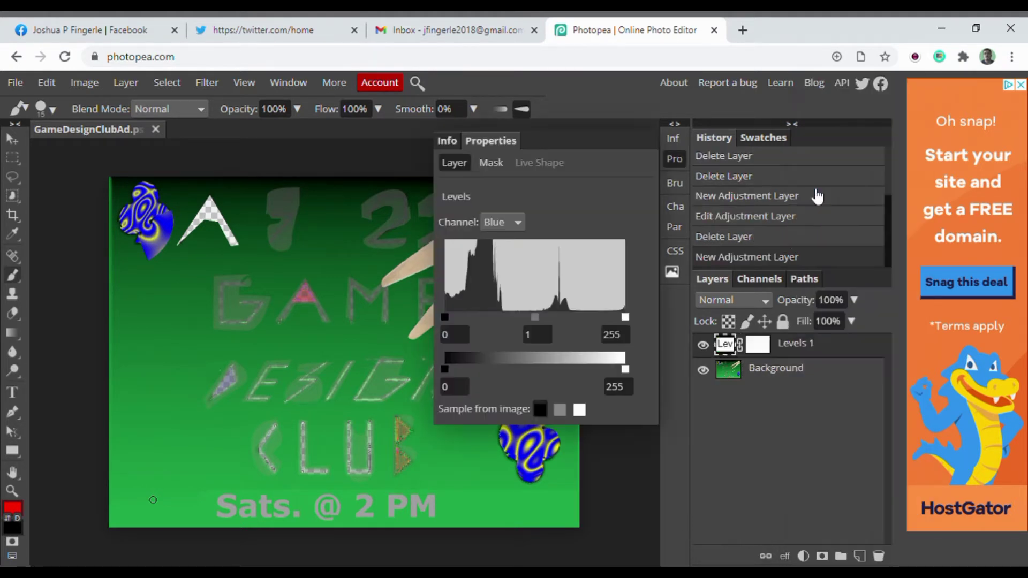
left_click(500, 224)
left_click(503, 241)
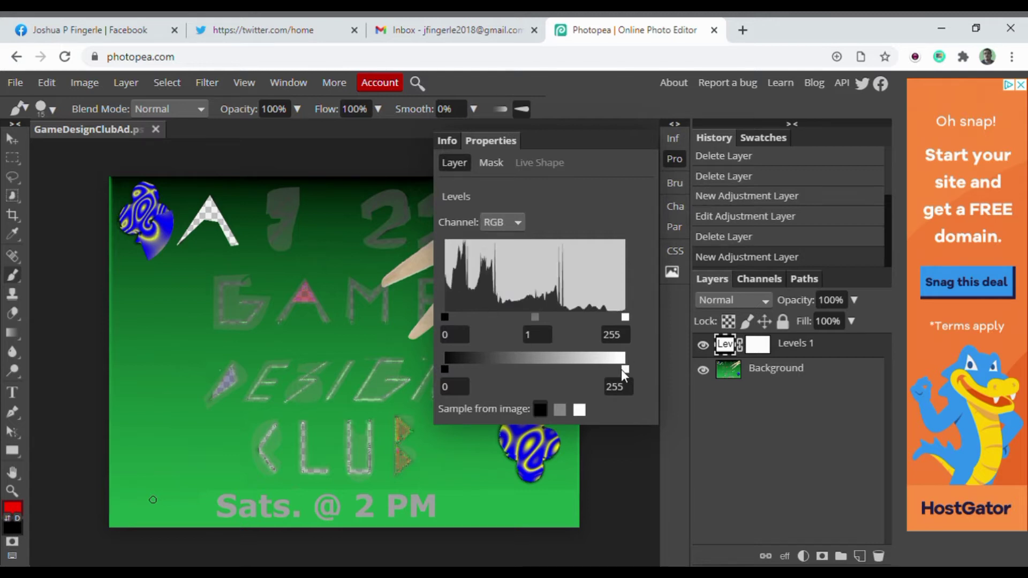
left_click_drag(624, 369, 653, 357)
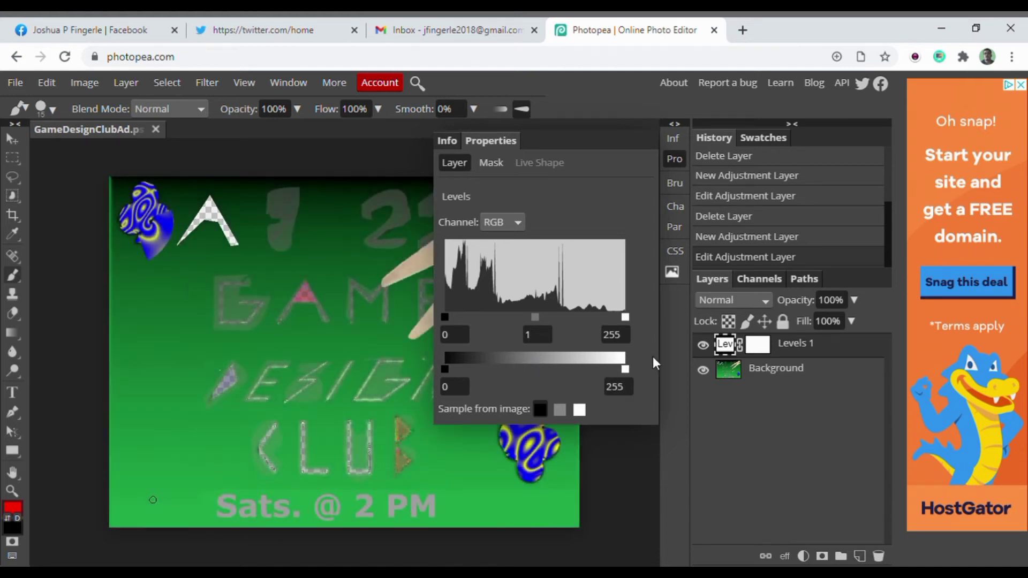
- Try shifting the output levels of the Green and Blue channels, and delete the Levels layer
left_click(507, 227)
left_click(506, 299)
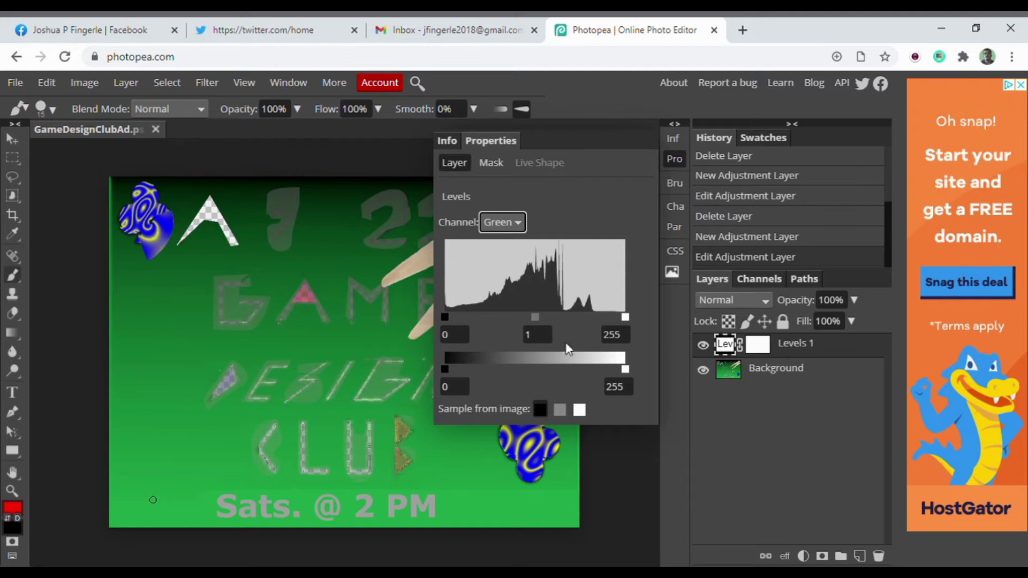
mouse_move(621, 367)
left_mouse_down()
mouse_move(481, 361)
mouse_move(629, 377)
left_mouse_up()
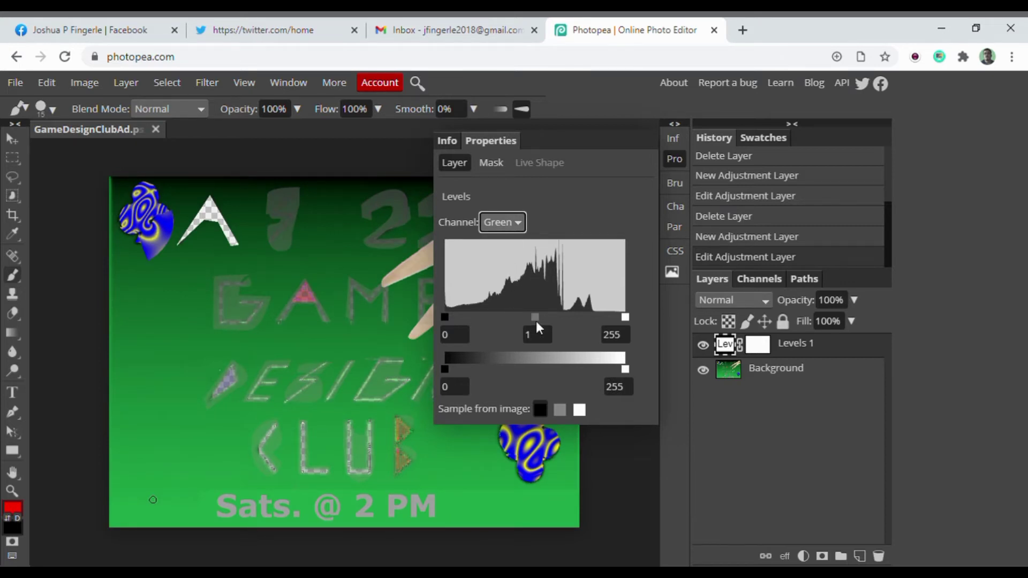
key("Down")
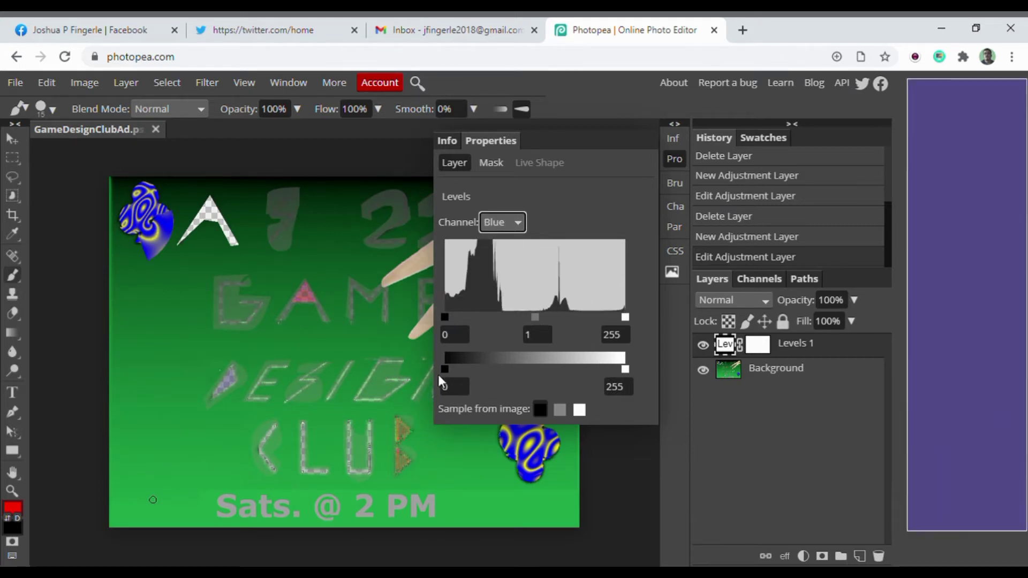
mouse_move(447, 369)
left_mouse_down()
mouse_move(521, 370)
mouse_move(454, 355)
mouse_move(450, 368)
mouse_move(431, 357)
left_mouse_up()
left_click(431, 357)
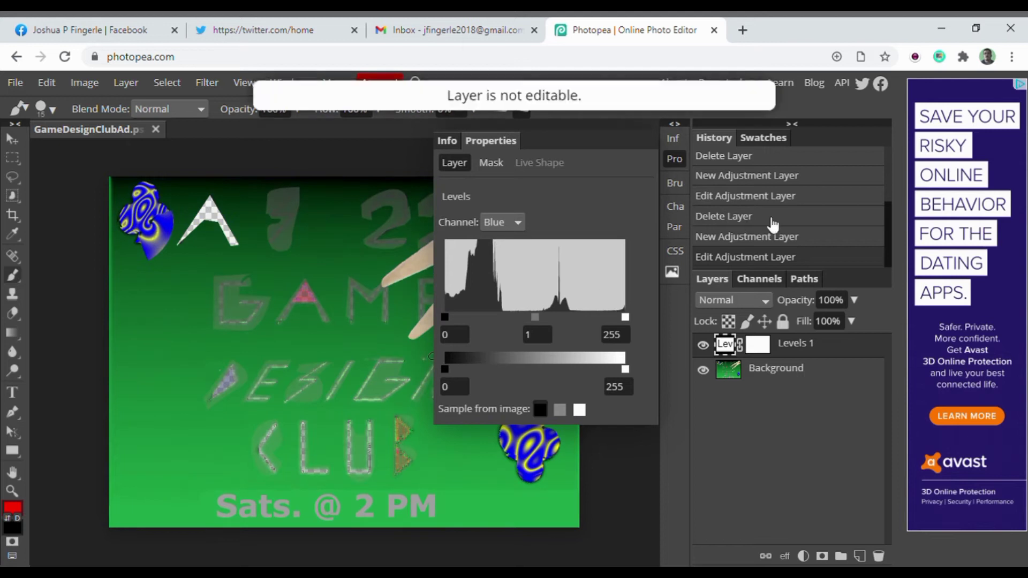
key("Delete")
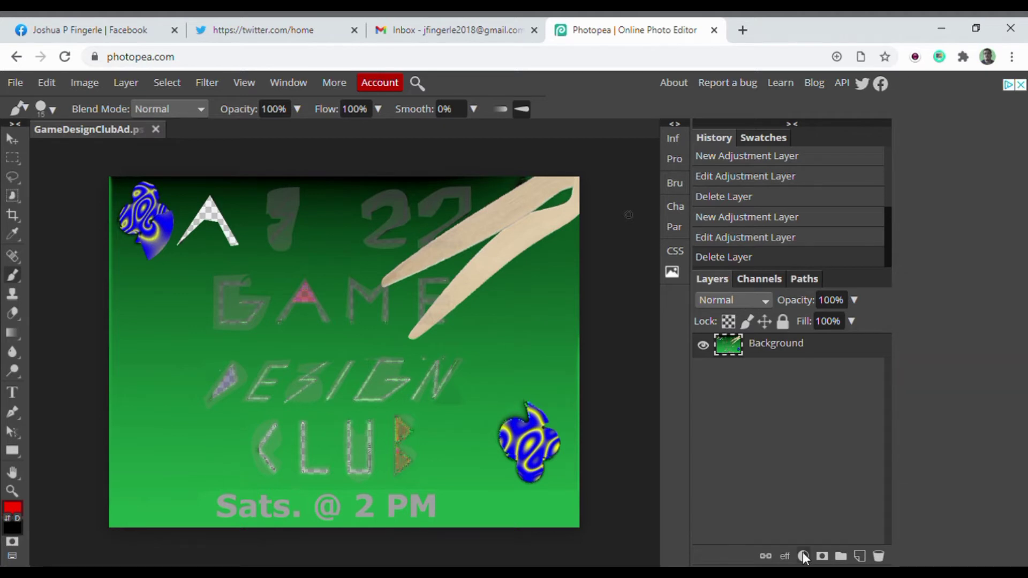
- Add a Curves adjustment layer and bend the Green channel's curve strongly downward
left_click(803, 556)
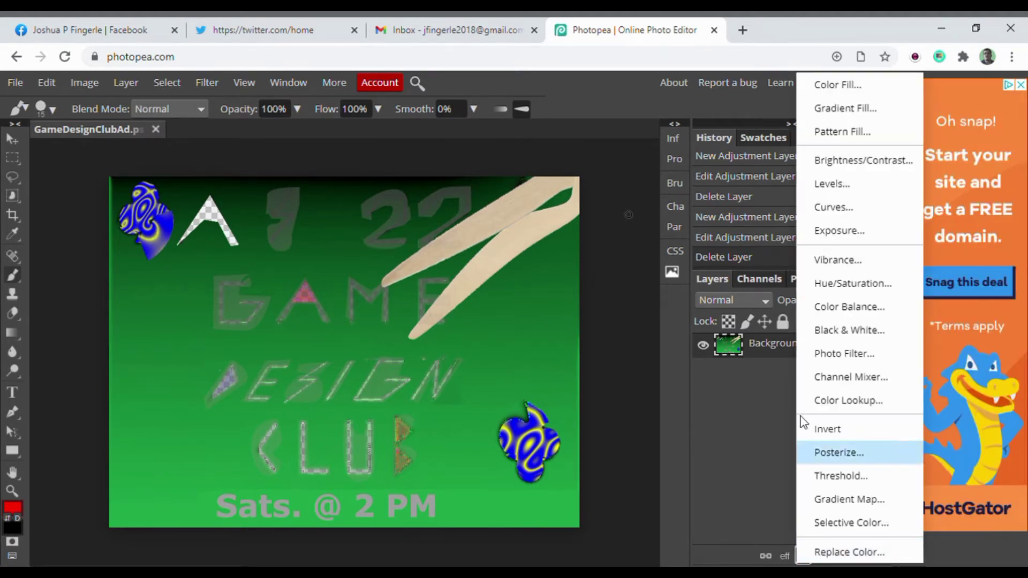
left_click(836, 213)
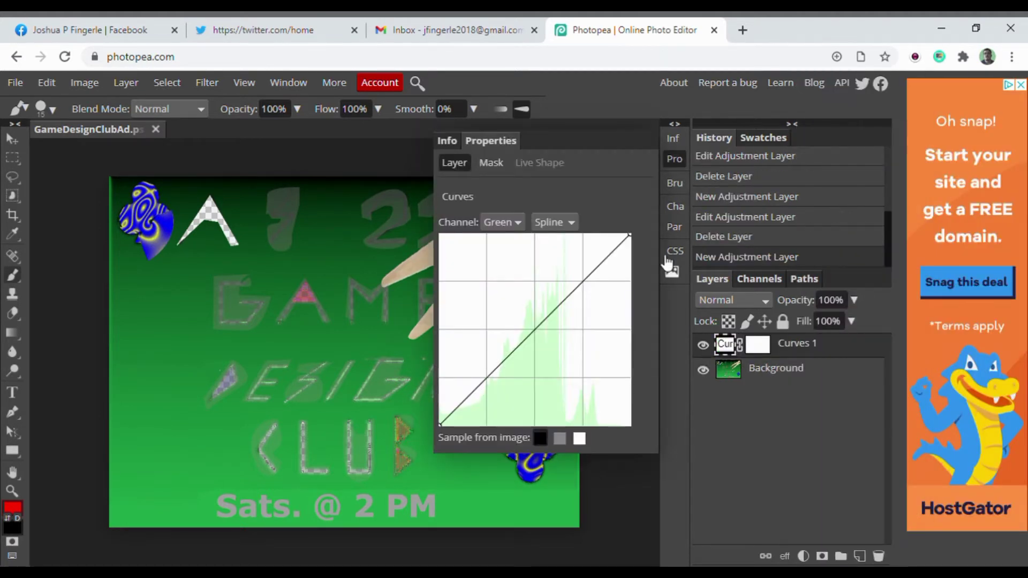
left_click_drag(516, 276, 579, 377)
- Shape the RGB channel's spline curve into a wave with four control points
left_click(495, 221)
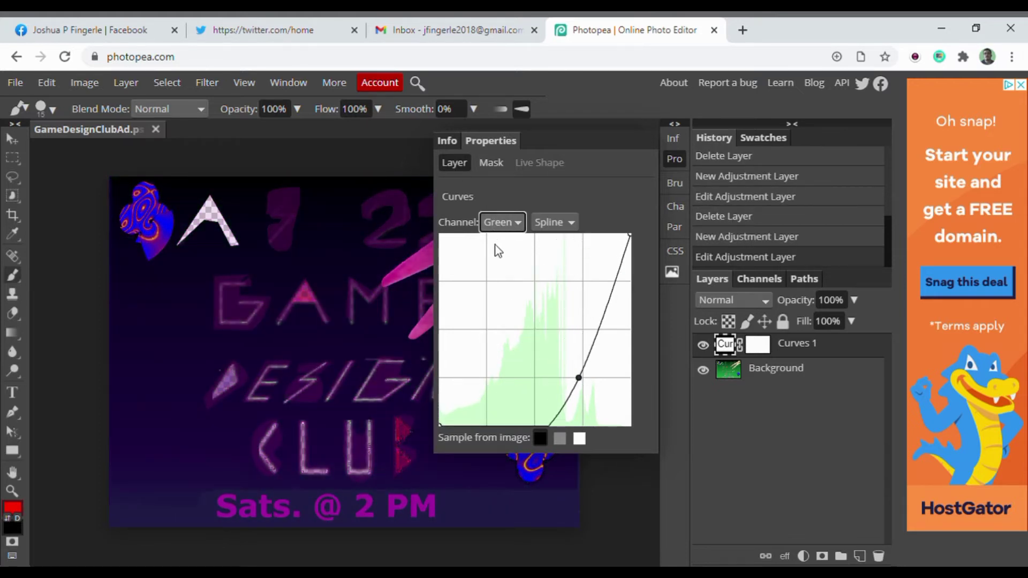
left_click(498, 248)
left_click_drag(498, 256, 619, 429)
left_click_drag(592, 394, 569, 388)
mouse_move(560, 350)
left_mouse_down()
mouse_move(544, 342)
mouse_move(547, 325)
left_mouse_up()
left_click_drag(536, 259, 495, 288)
mouse_move(490, 343)
left_mouse_down()
mouse_move(464, 330)
mouse_move(479, 337)
left_mouse_up()
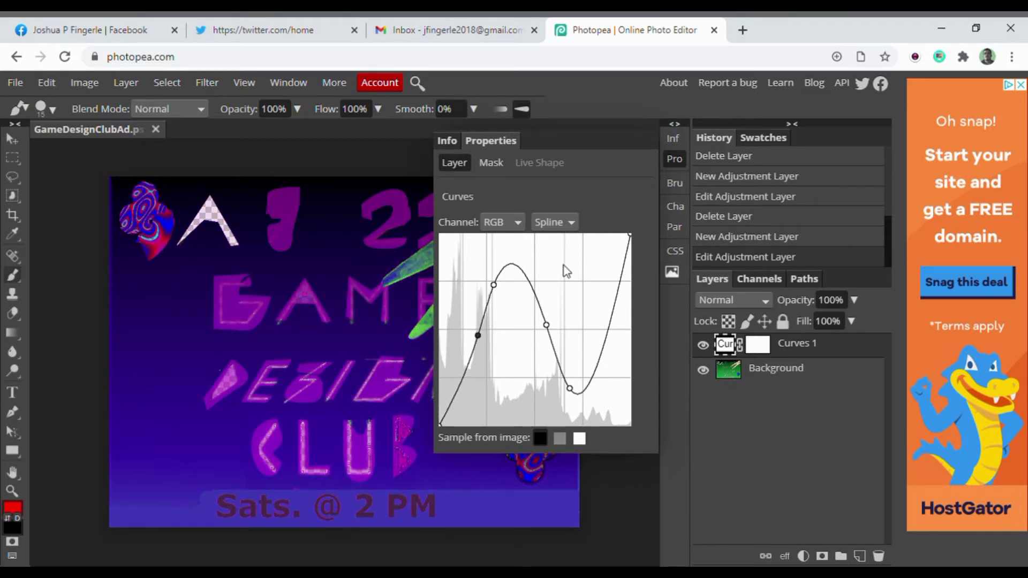
- Switch the RGB curve to Sketch mode, draw a stepped plateau freehand, and delete the Curves layer
left_click(555, 222)
left_click(554, 246)
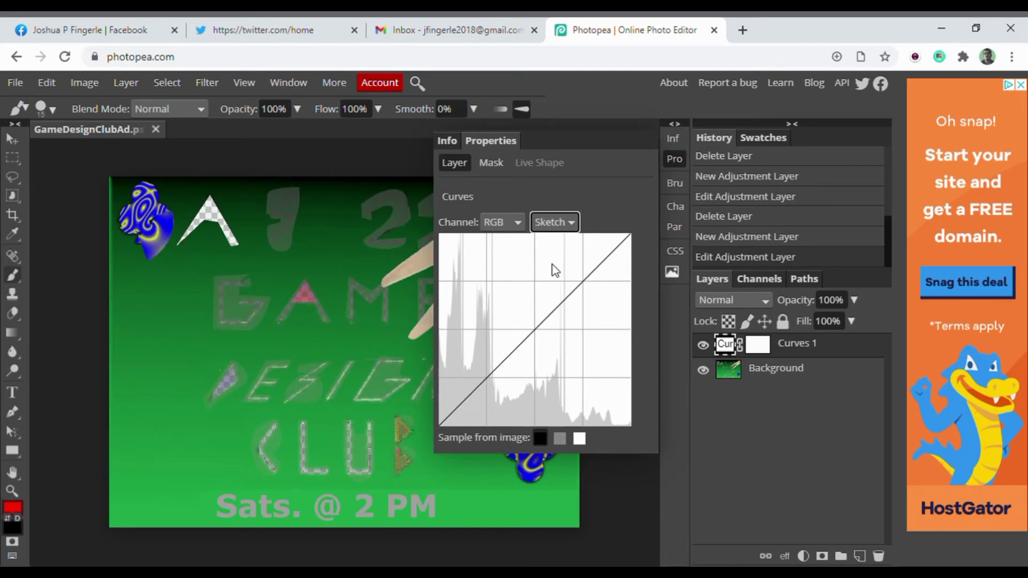
left_click(534, 281)
mouse_move(534, 282)
left_mouse_down()
mouse_move(588, 284)
mouse_move(501, 285)
mouse_move(476, 329)
mouse_move(499, 327)
mouse_move(515, 304)
mouse_move(577, 272)
left_mouse_up()
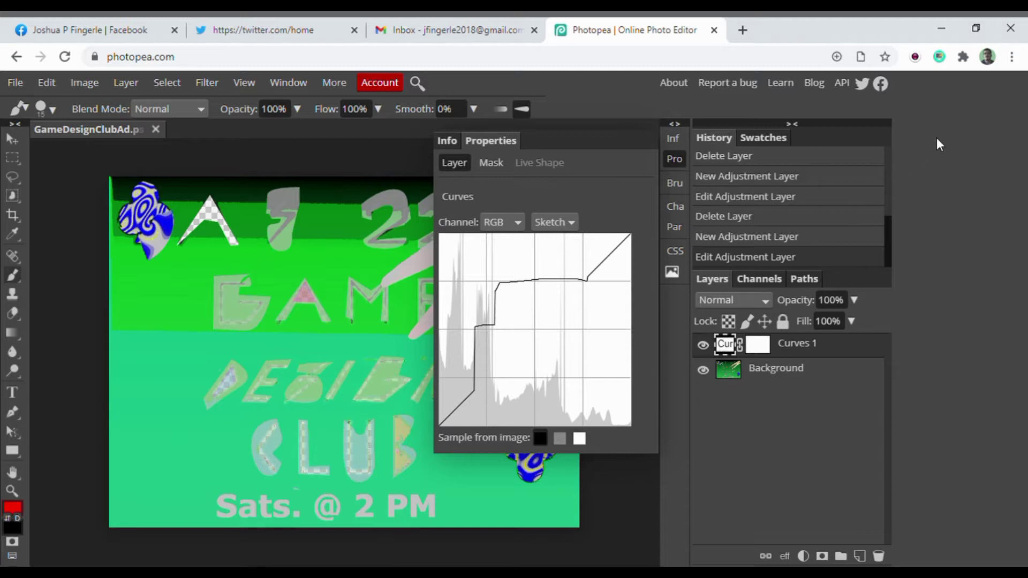
key("Delete")
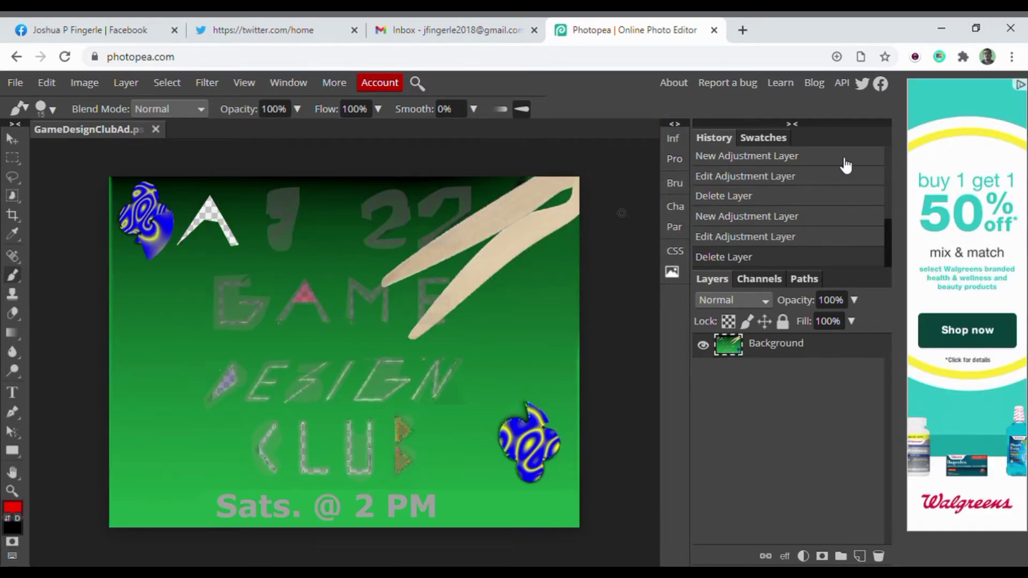
- Try an Exposure adjustment layer with exposure 4.000, offset 0.205 and gamma correction 0.010, and delete it
scroll(843, 166, "down", 1)
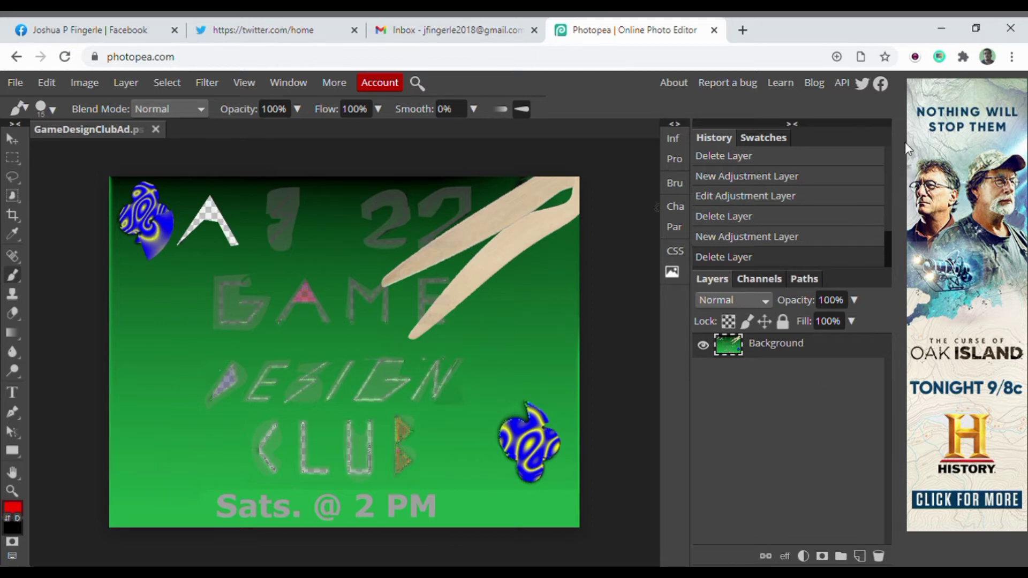
left_click(803, 555)
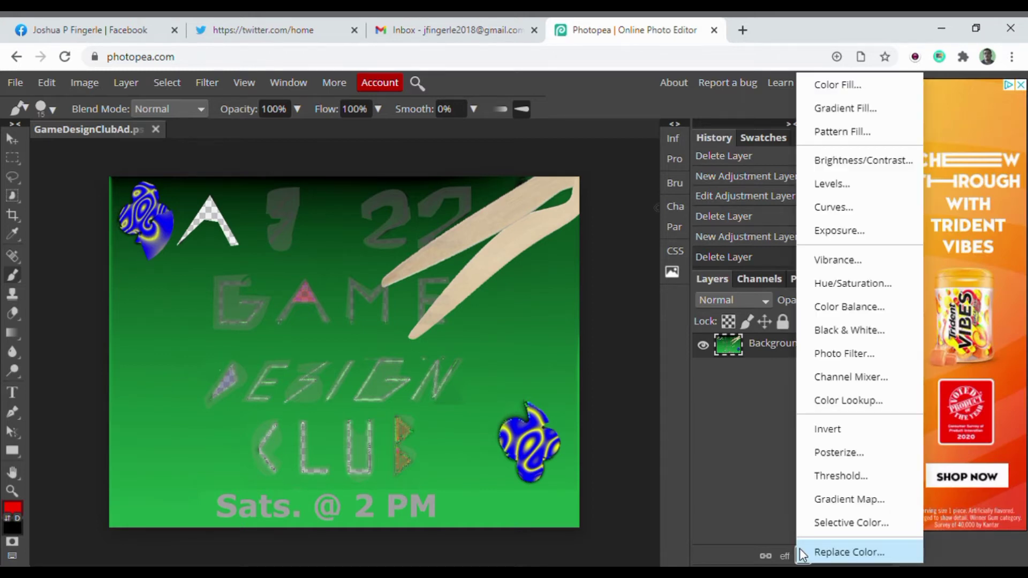
left_click(830, 238)
left_click_drag(540, 242, 562, 245)
left_click_drag(543, 285, 582, 287)
left_click_drag(512, 323, 444, 322)
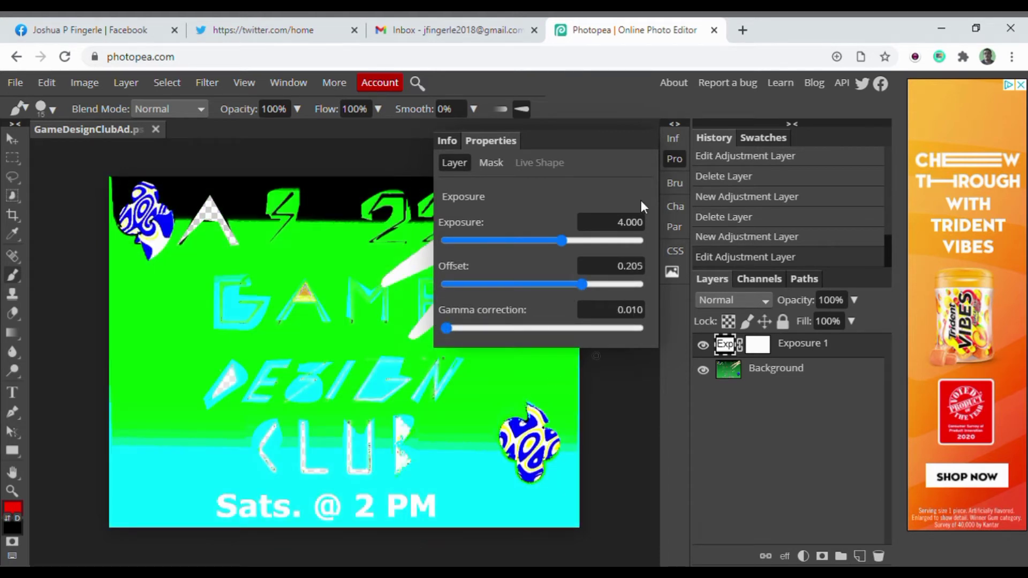
key("Delete")
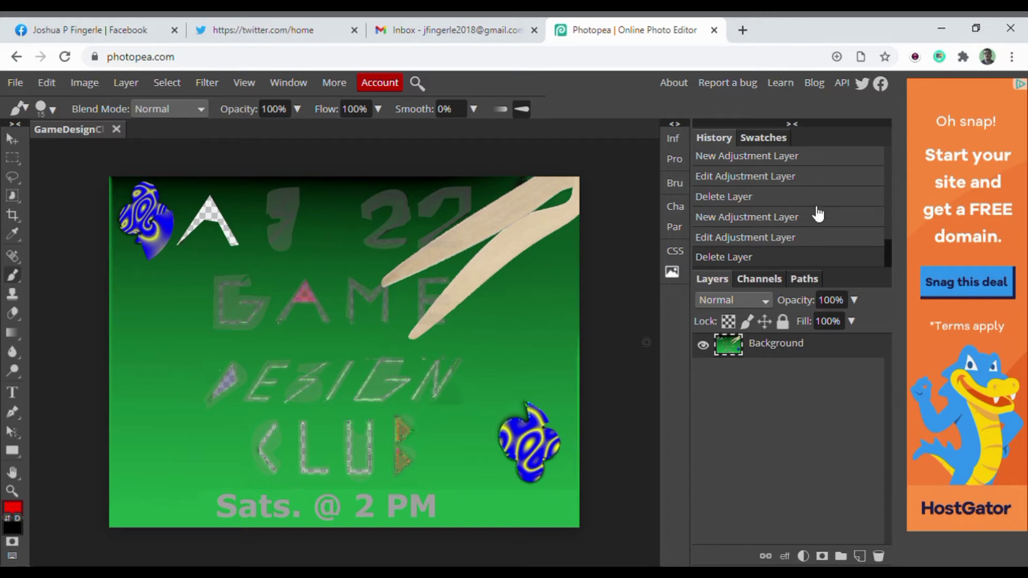
- Try a Vibrance adjustment layer with saturation -4 and an increased vibrance, and delete it
left_click(803, 557)
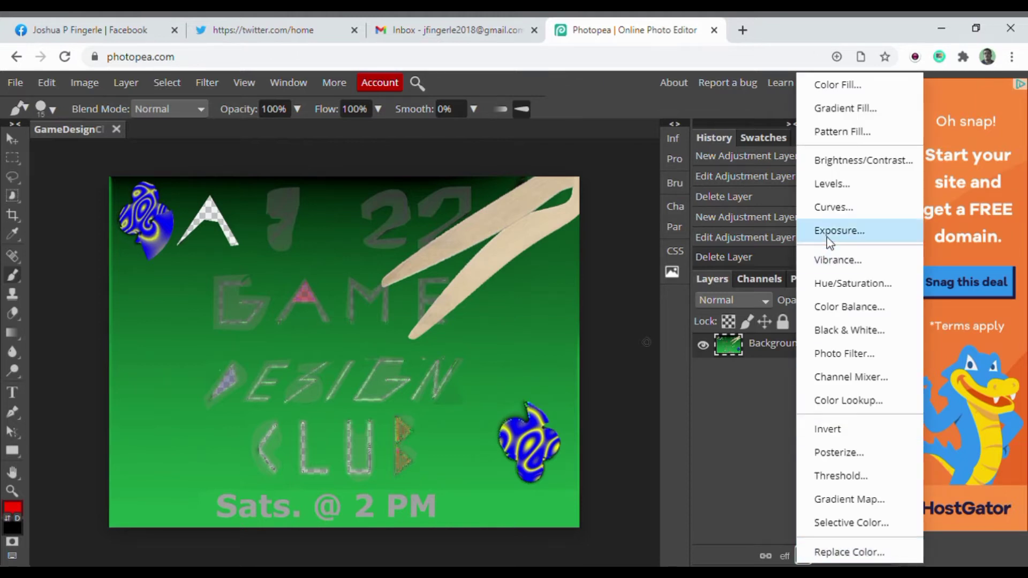
left_click(838, 261)
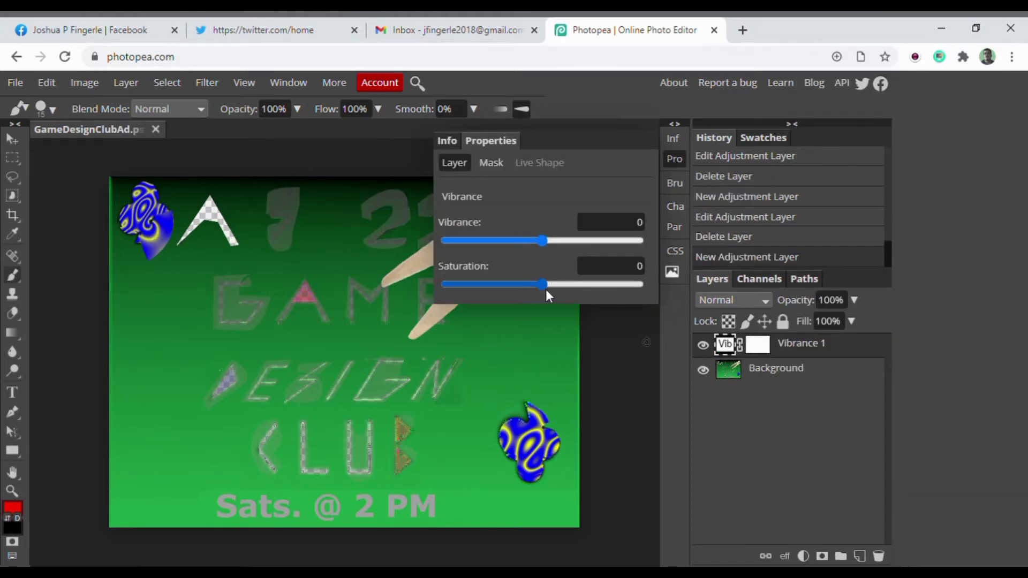
mouse_move(542, 286)
left_mouse_down()
mouse_move(655, 288)
mouse_move(374, 278)
mouse_move(538, 276)
left_mouse_up()
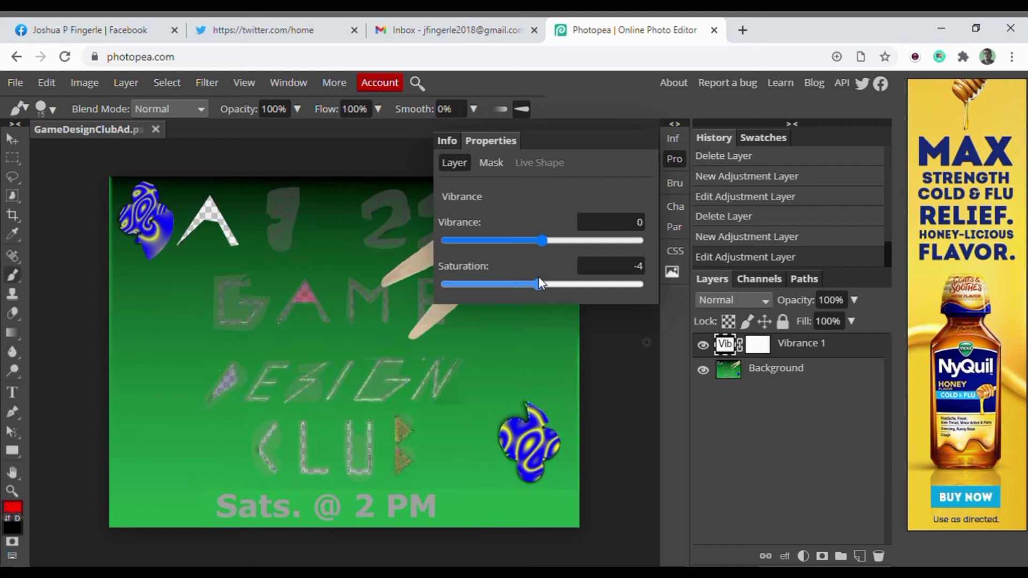
left_click(542, 242)
left_click_drag(587, 243, 556, 242)
key("Delete")
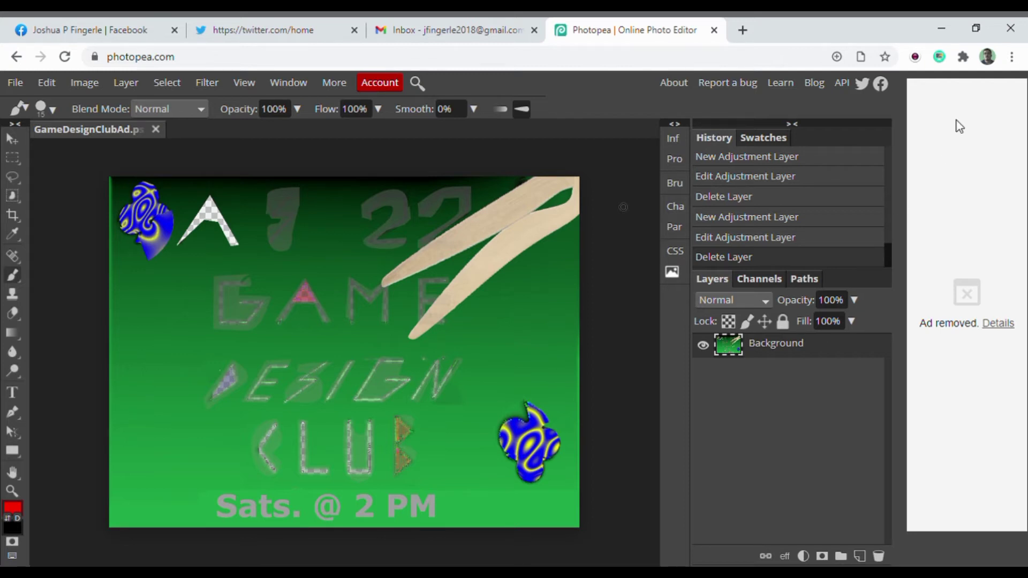
- Add a Hue/Saturation adjustment layer and set the Master range to hue 4 and saturation 2
left_click(805, 556)
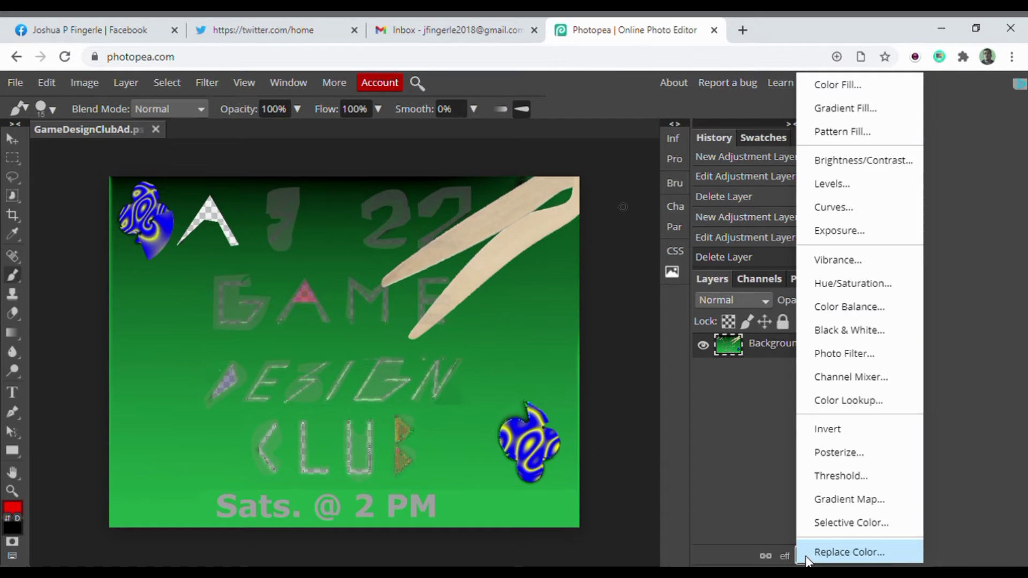
left_click(849, 289)
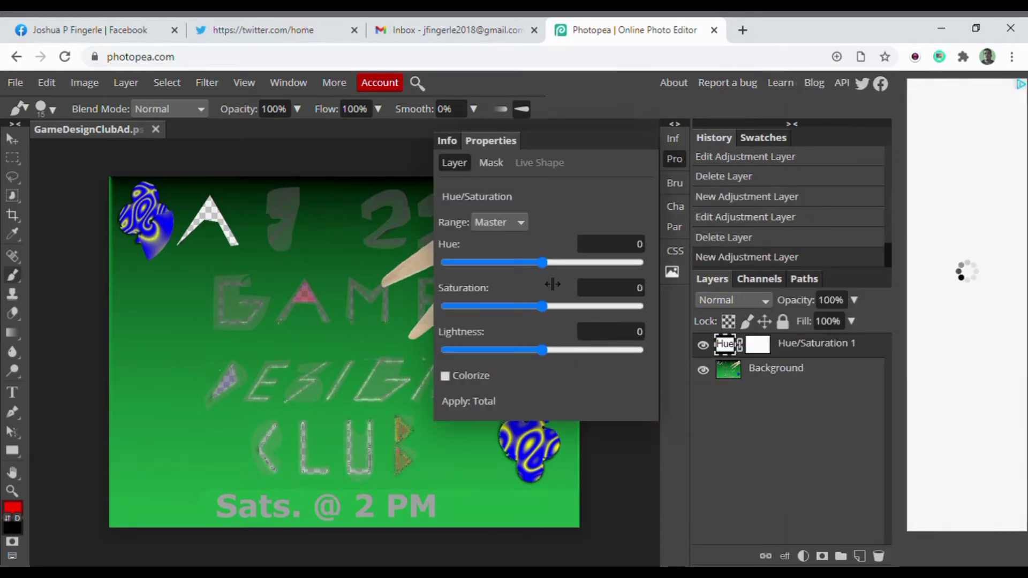
mouse_move(564, 265)
left_mouse_down()
mouse_move(616, 276)
mouse_move(538, 268)
mouse_move(587, 263)
mouse_move(558, 262)
left_mouse_up()
left_click(545, 265)
left_click_drag(548, 263, 544, 262)
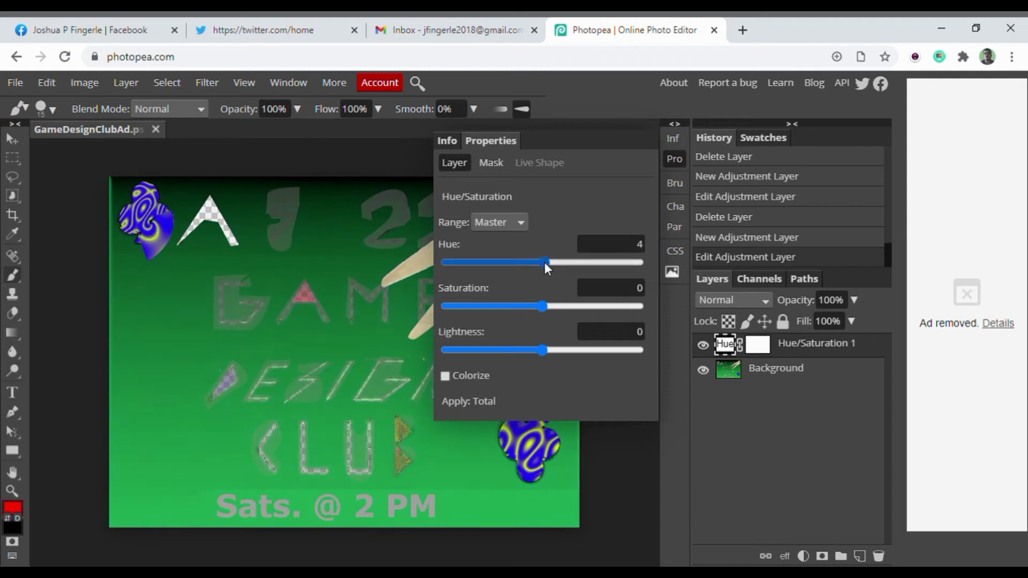
mouse_move(544, 304)
left_mouse_down()
mouse_move(580, 306)
mouse_move(544, 309)
left_mouse_up()
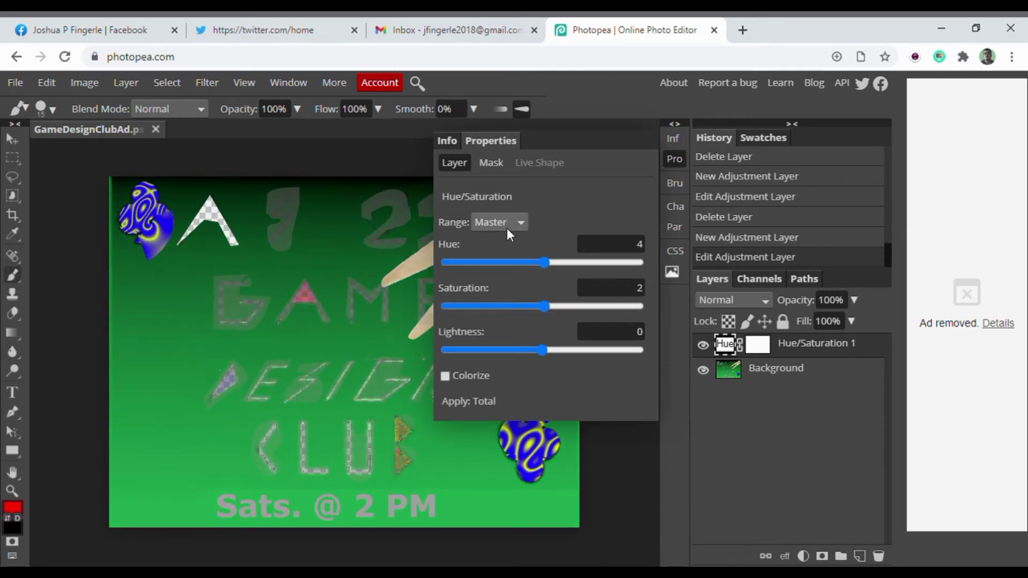
- Set the Cyan range of the Hue/Saturation layer to hue 4 and saturation 3
left_click(511, 343)
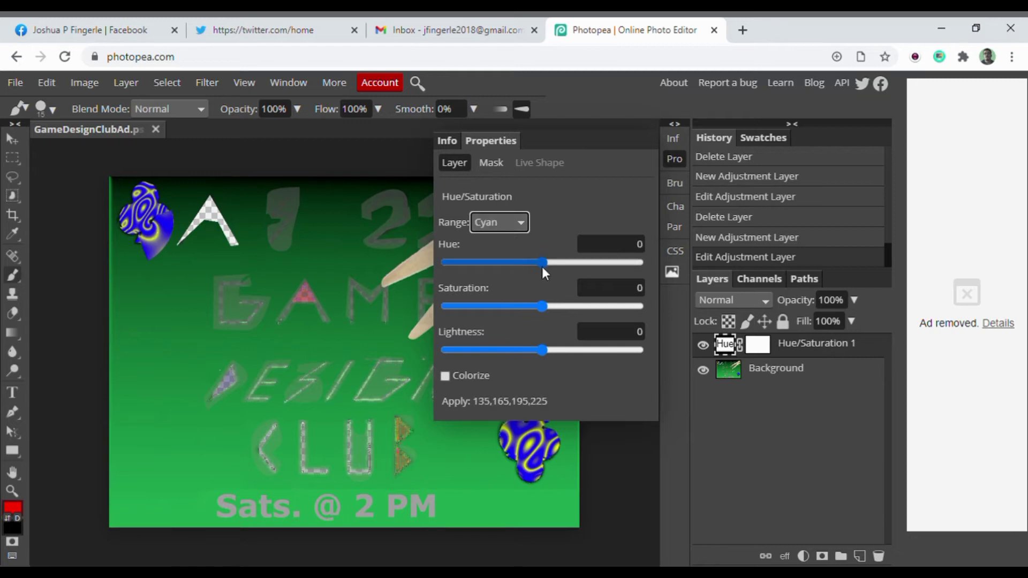
mouse_move(542, 263)
left_mouse_down()
mouse_move(626, 262)
mouse_move(472, 259)
mouse_move(544, 263)
left_mouse_up()
left_click_drag(543, 305, 575, 306)
left_click(545, 302)
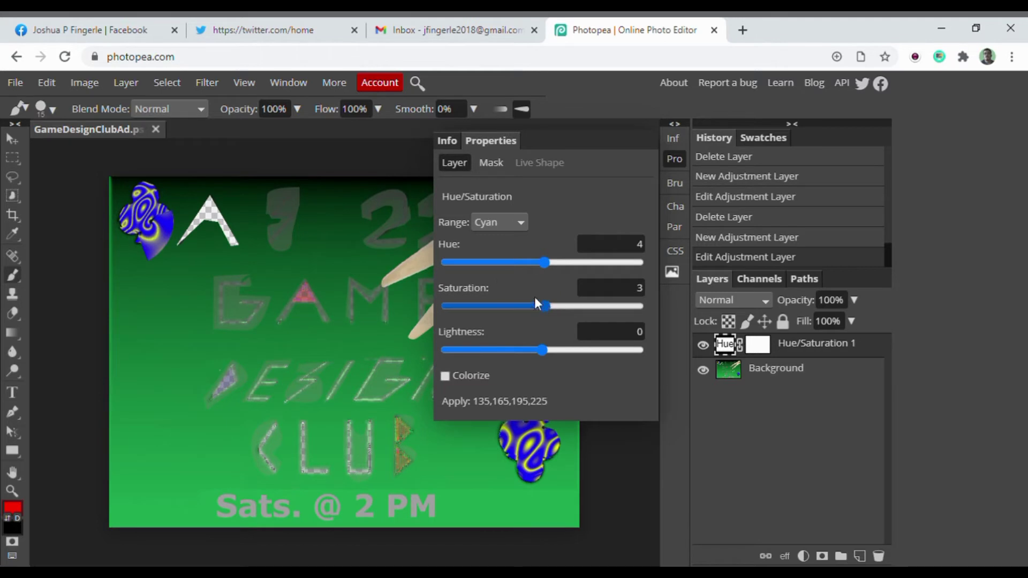
- Colorize the ad through the Hue/Saturation layer with hue 13 and saturation 100, and delete the layer
left_click(474, 382)
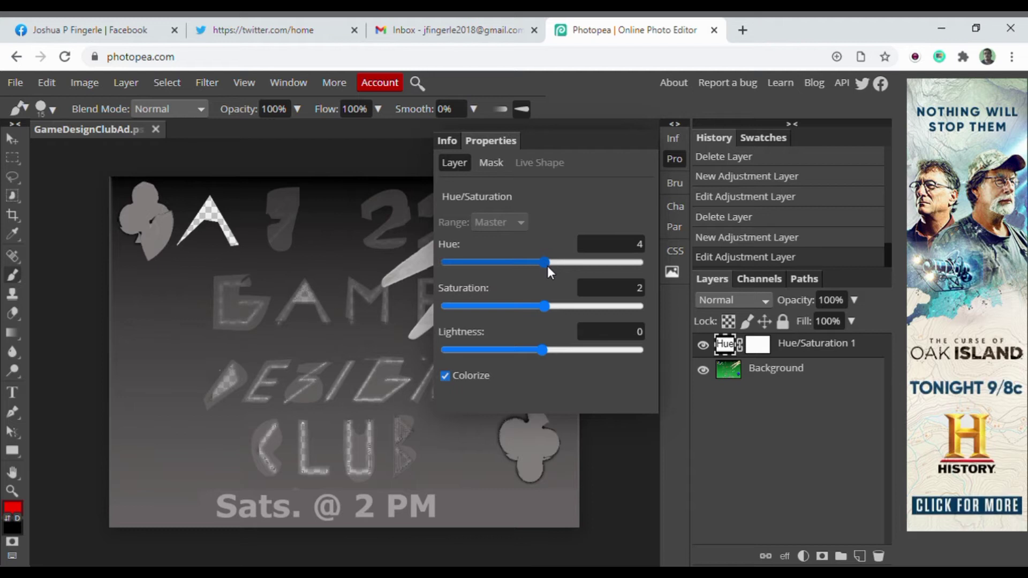
mouse_move(547, 266)
left_mouse_down()
mouse_move(594, 266)
mouse_move(548, 264)
left_mouse_up()
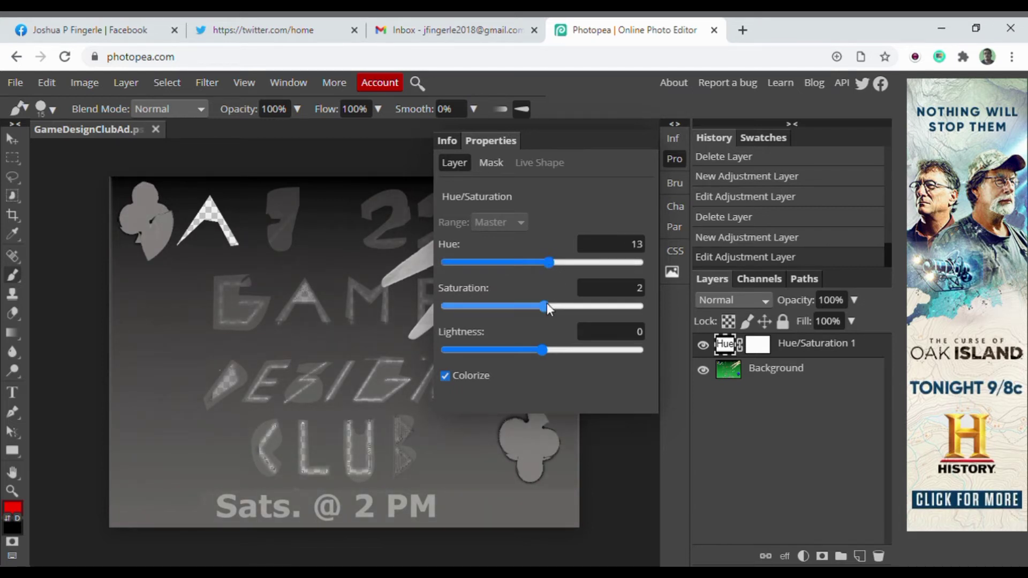
left_click_drag(546, 306, 602, 309)
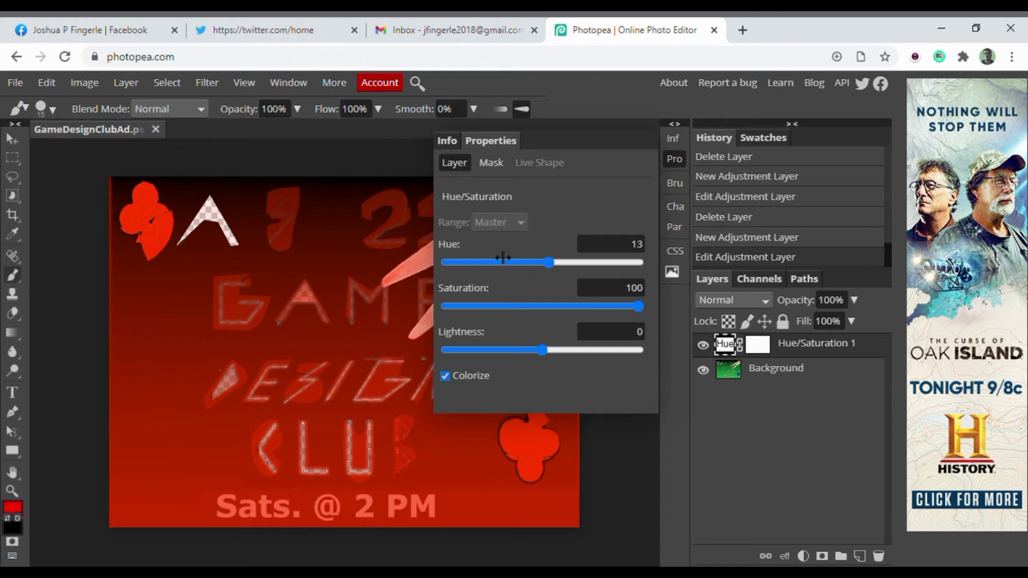
left_click(634, 244)
key("BackSpace")
key("Delete")
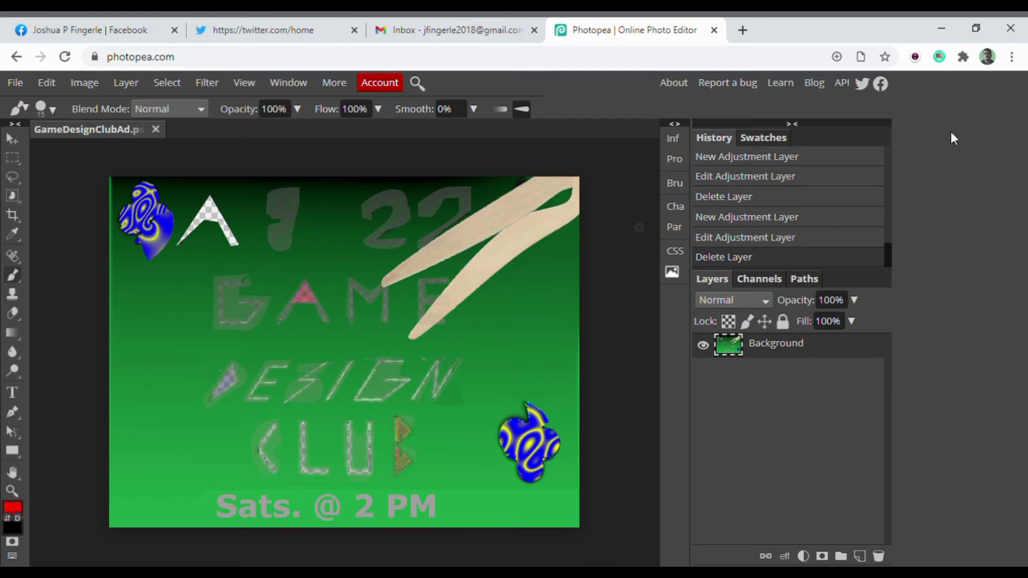
- Add a Color Balance adjustment layer with shadows at red 60, green -68 and blue 65, and disable Preserve Luminosity
left_click(802, 556)
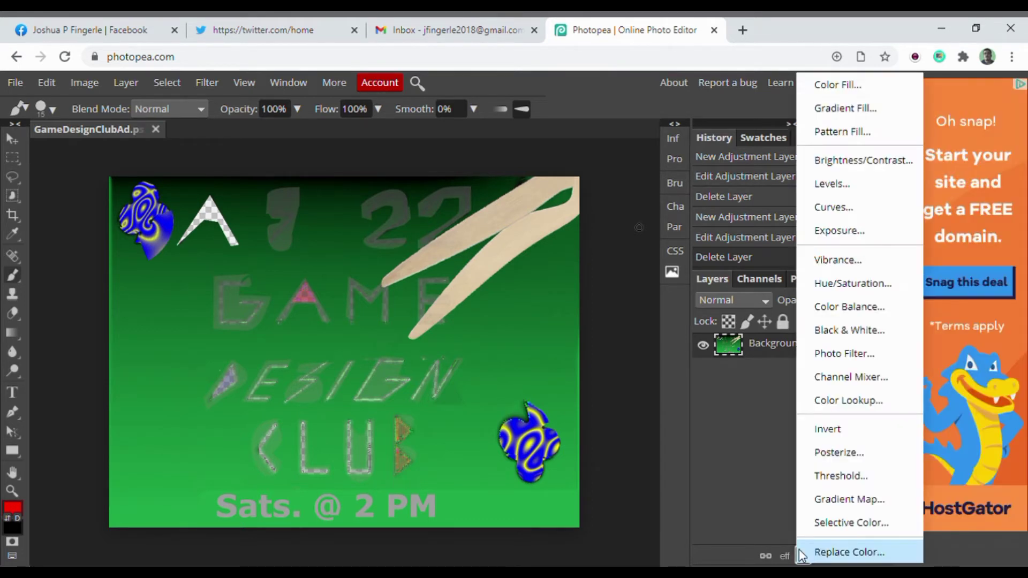
left_click(831, 313)
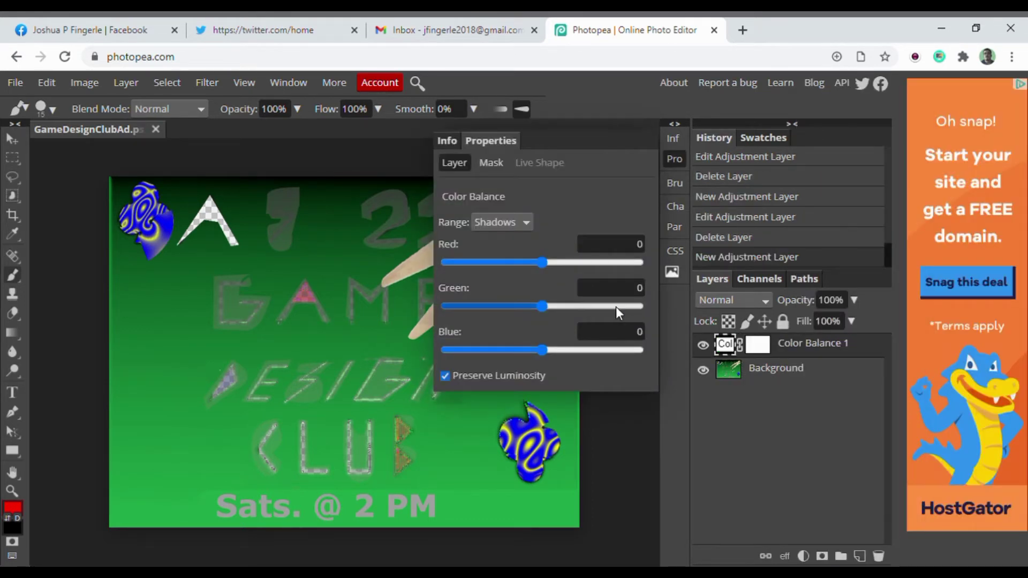
left_click_drag(543, 263, 601, 265)
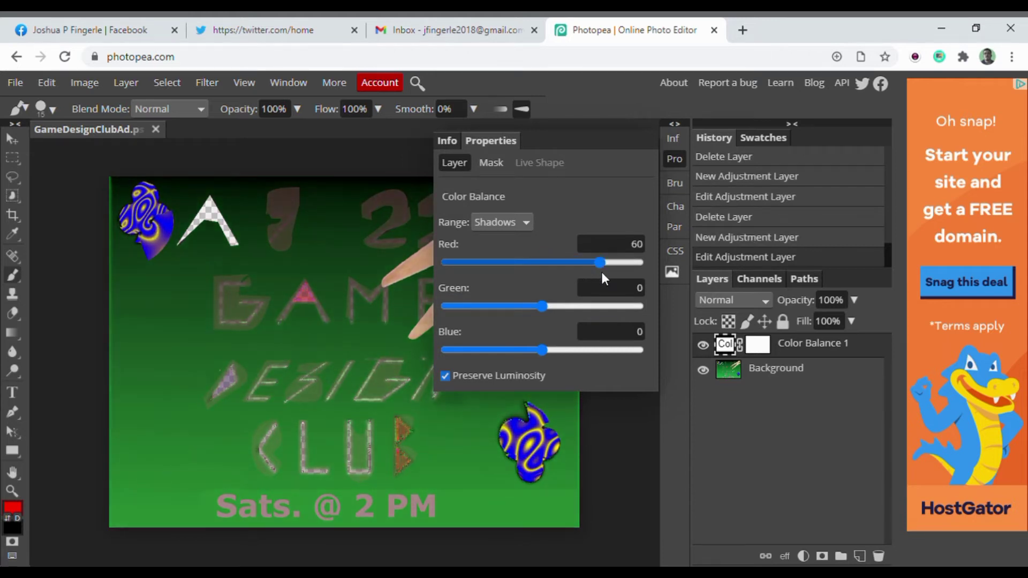
left_click_drag(542, 306, 477, 307)
left_click_drag(541, 349, 606, 352)
left_click(525, 375)
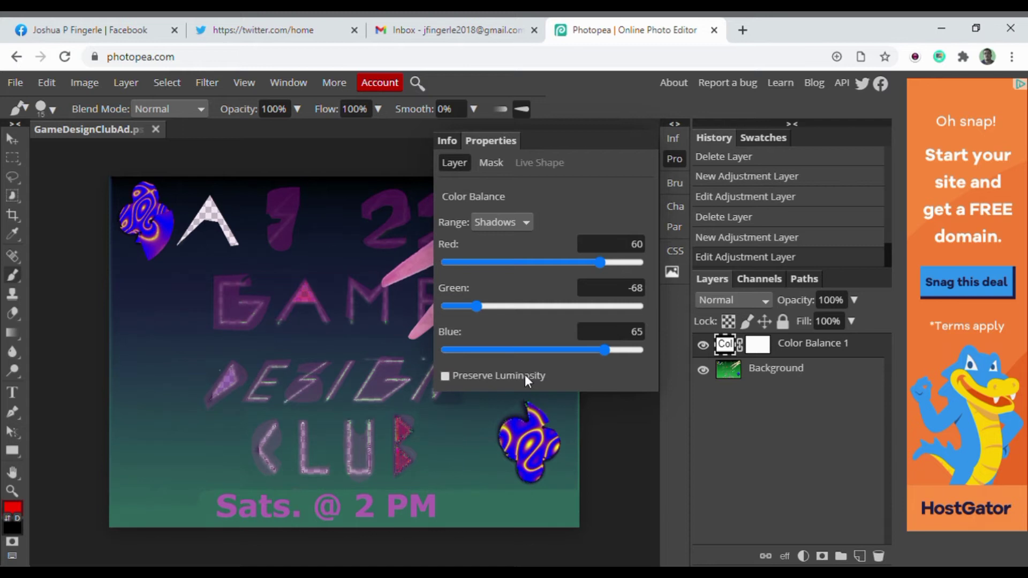
- Compare the Color Balance result with Preserve Luminosity on and off, and delete the adjustment layer
left_click(525, 375)
left_click(525, 374)
left_click(525, 374)
left_click(525, 374)
left_click(524, 375)
left_click(525, 375)
left_click(525, 375)
left_click(525, 375)
key("Delete")
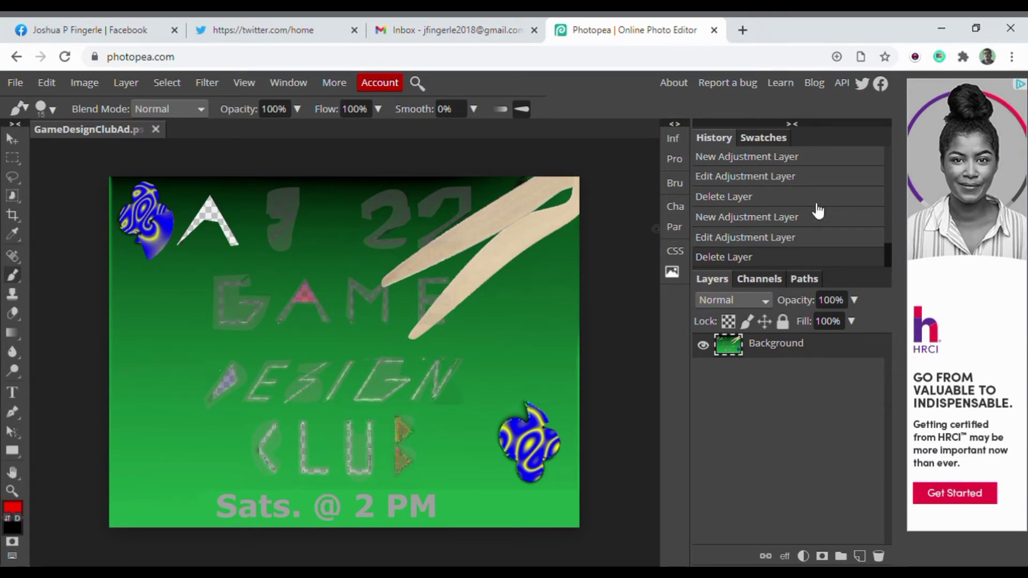
- Add a Black & White adjustment layer and set its red value to -200
left_click(674, 159)
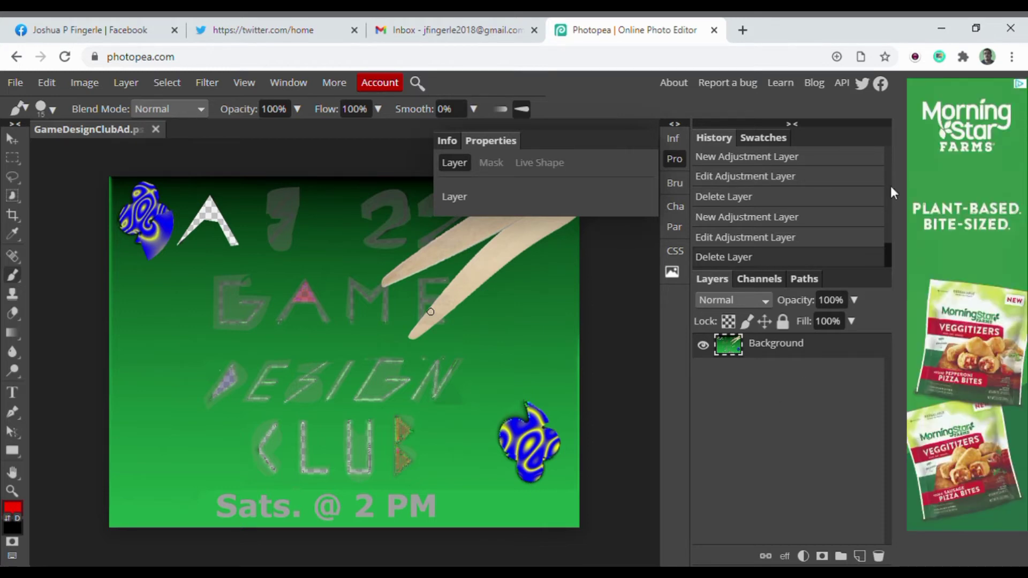
left_click(802, 556)
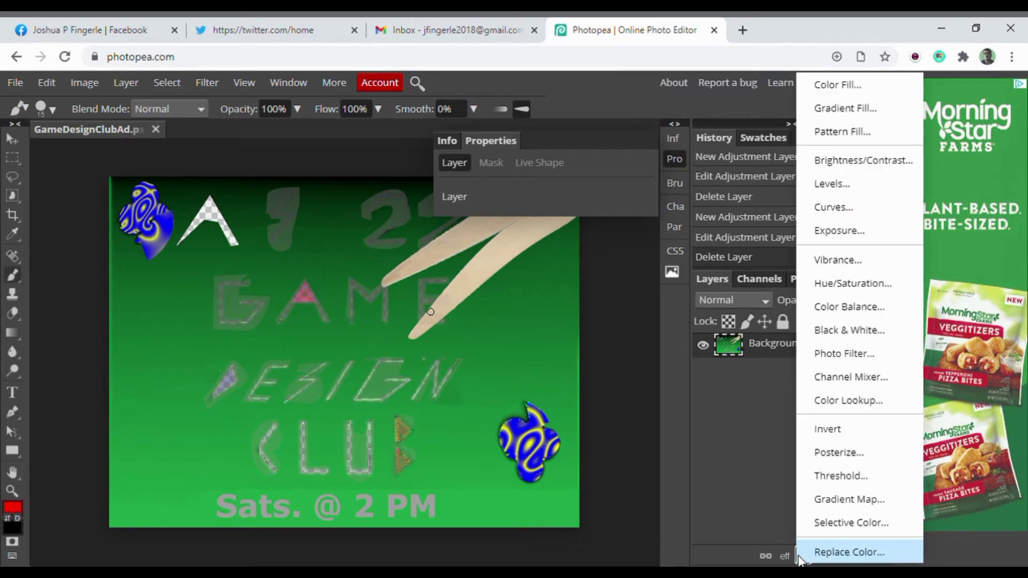
left_click(844, 339)
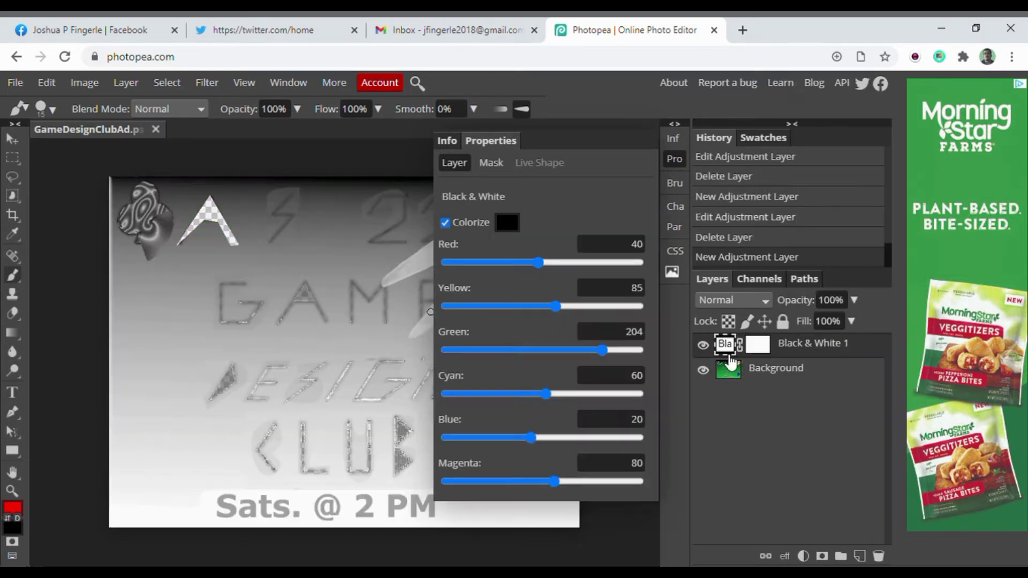
left_click_drag(511, 267, 441, 266)
- Change the Black & White layer's colorize tint to dark green, and delete the layer
left_click(507, 224)
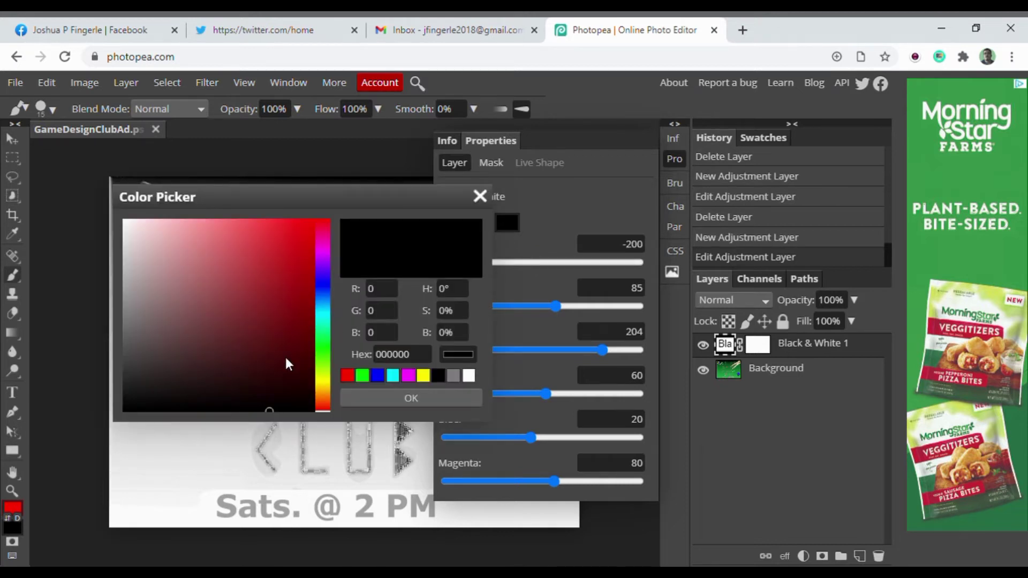
left_click_drag(285, 358, 212, 445)
left_click(269, 340)
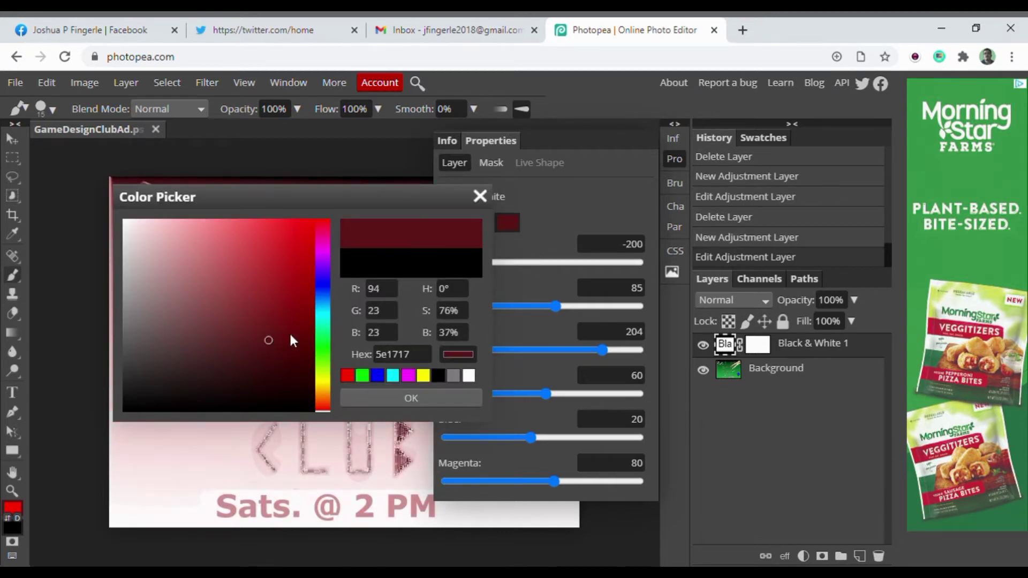
left_click(315, 337)
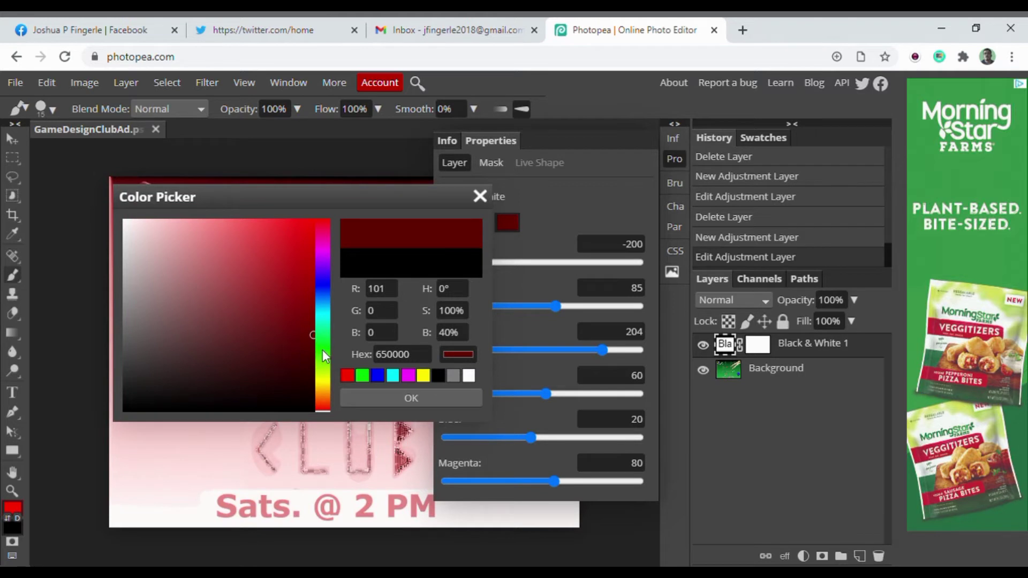
left_click(323, 349)
left_click(410, 398)
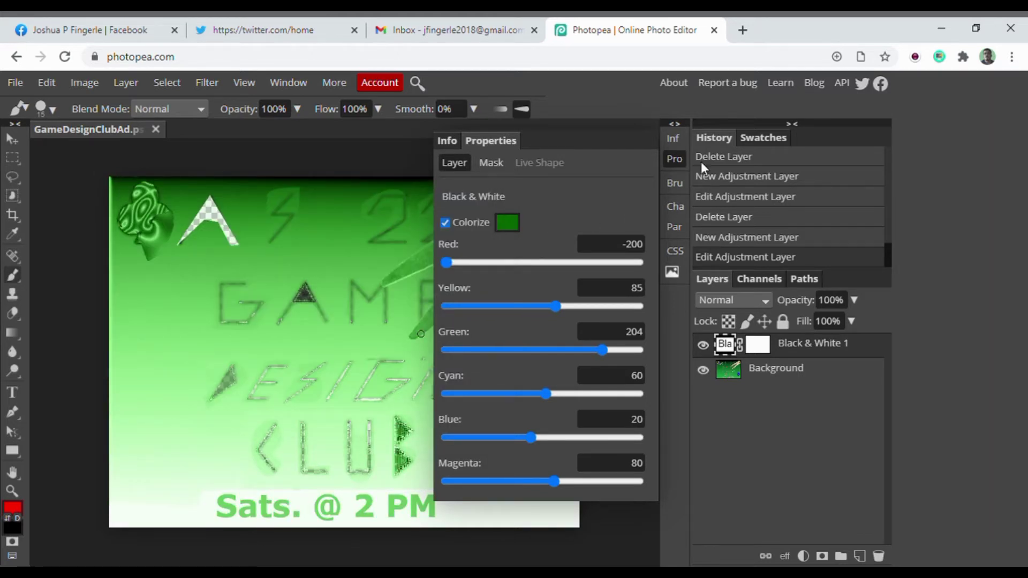
key("Delete")
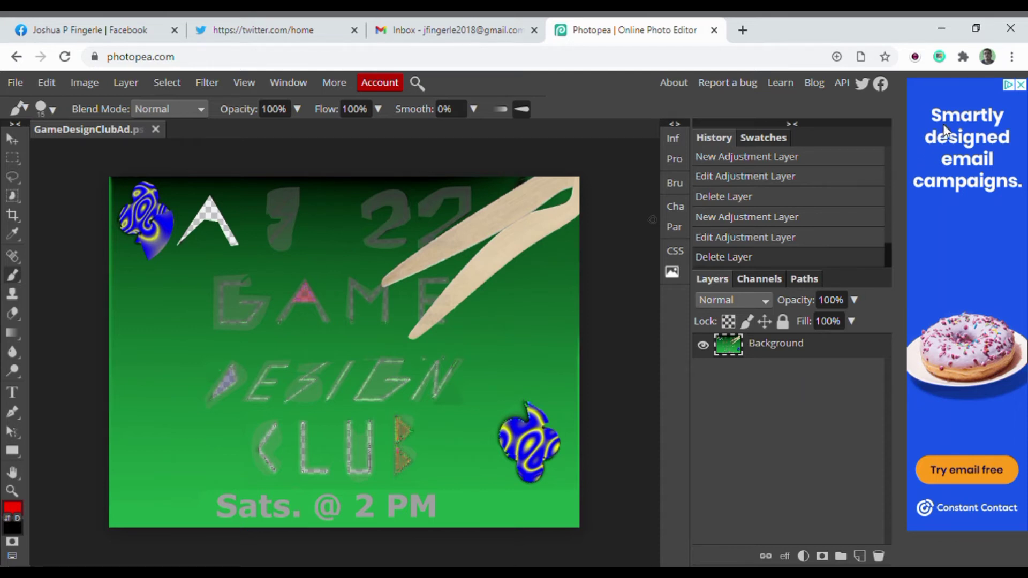
- Add a Photo Filter adjustment layer, change its filter colour to dark cyan and set its density to 100%
left_click(805, 556)
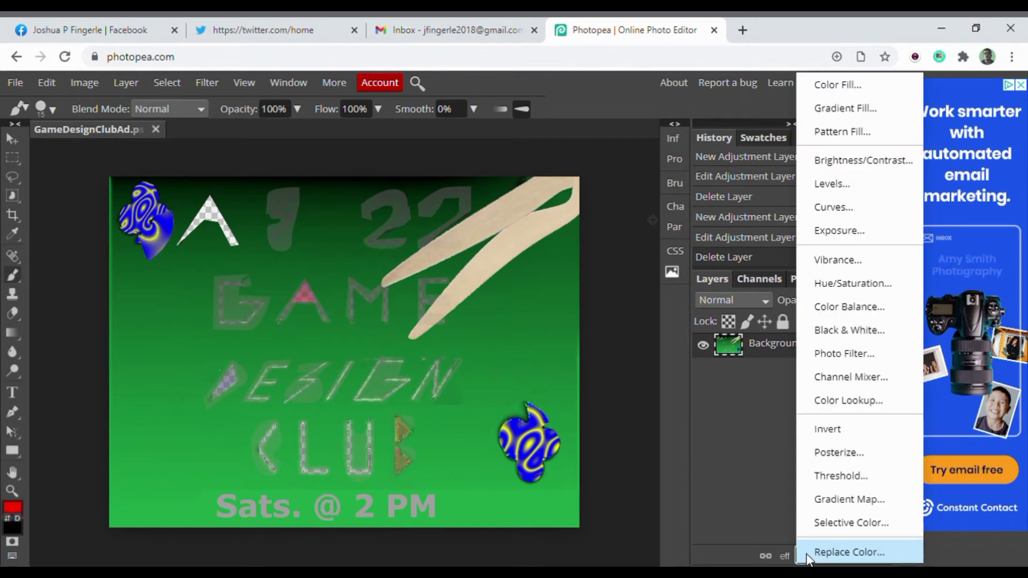
left_click(855, 355)
left_click_drag(587, 261, 540, 232)
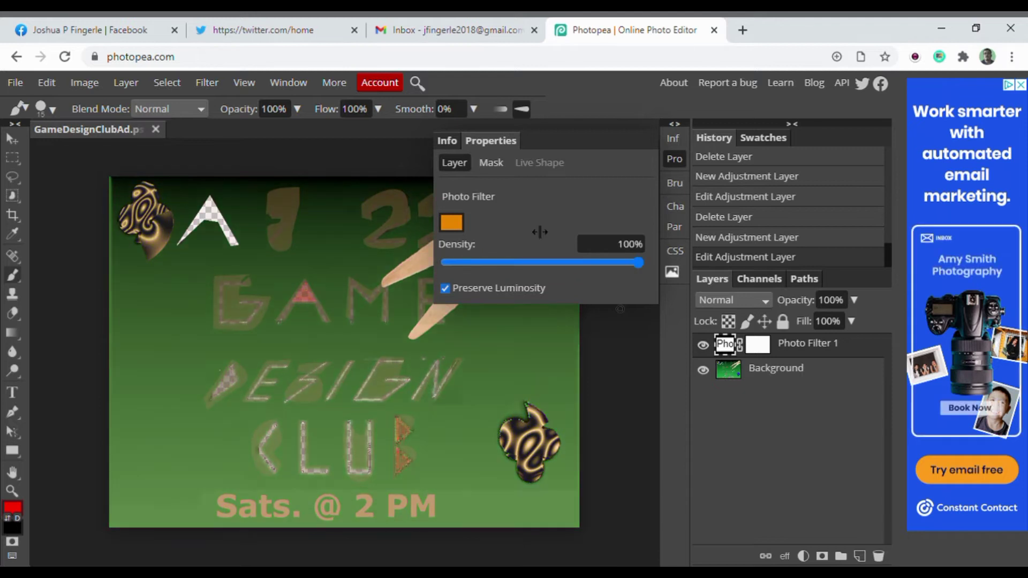
left_click(449, 221)
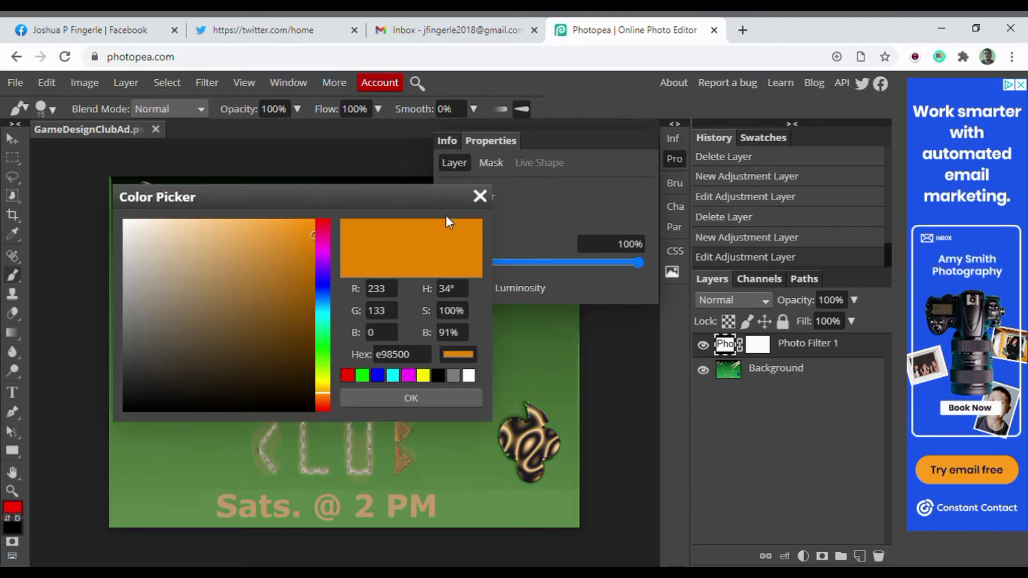
left_click(319, 307)
left_click(409, 398)
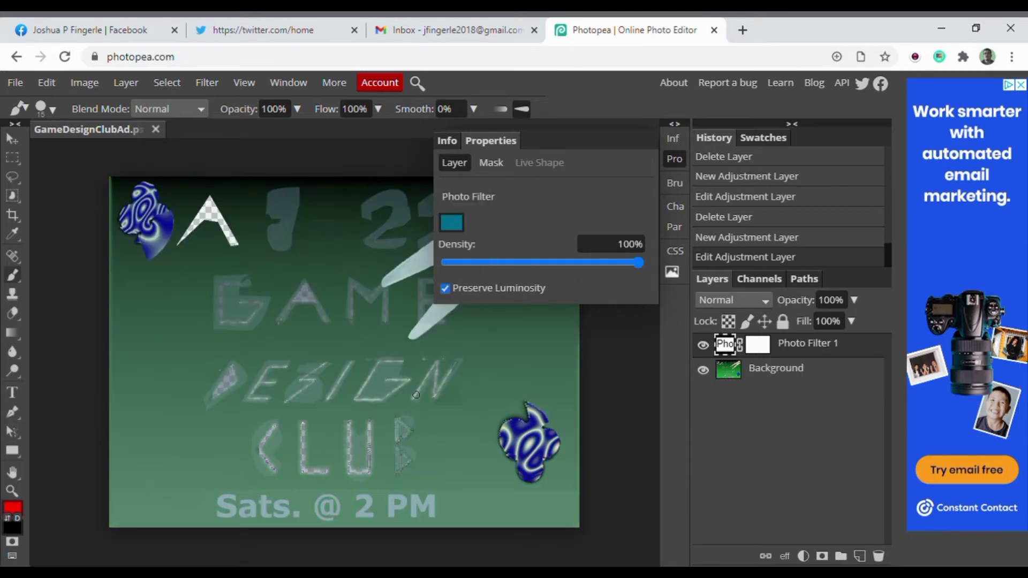
left_click_drag(578, 262, 688, 272)
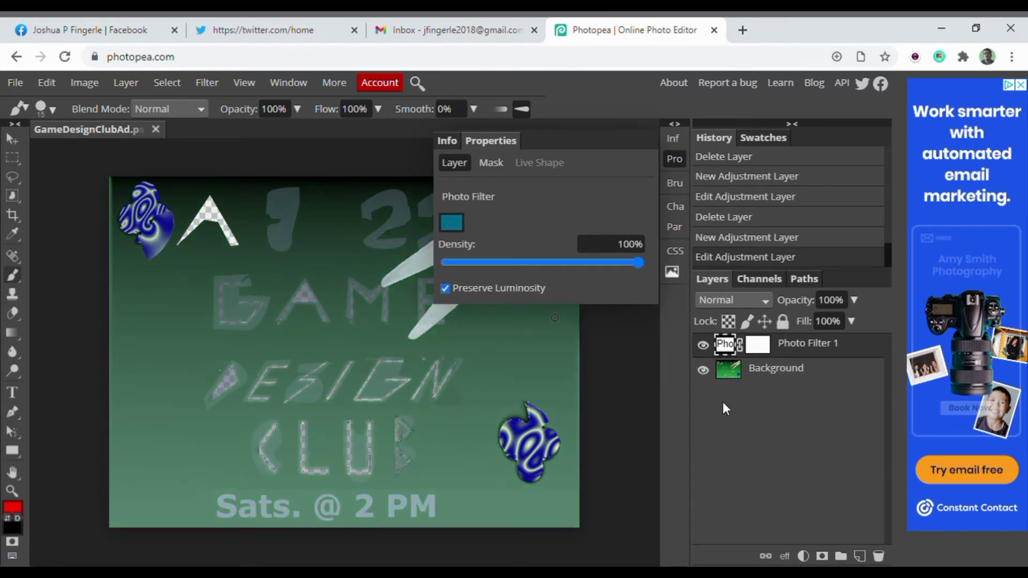
- Compare the Photo Filter with Preserve Luminosity on and off, and delete the adjustment layer
left_click(505, 289)
left_click(505, 289)
left_click(505, 289)
left_click(504, 289)
key("Delete")
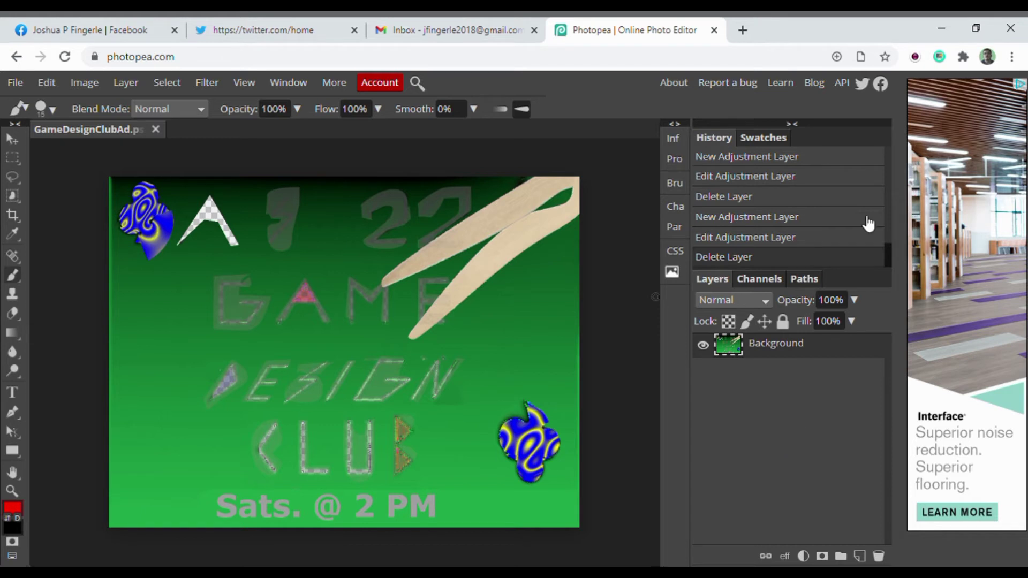
- Add a Channel Mixer adjustment layer and set its Green channel to red 16%, blue 16% and total 2%
left_click(803, 556)
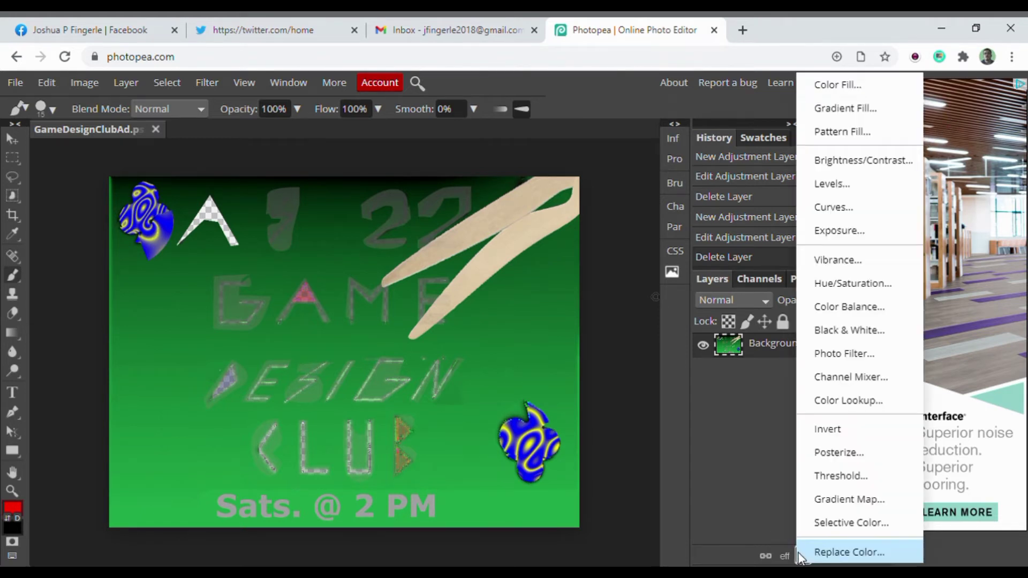
left_click(830, 380)
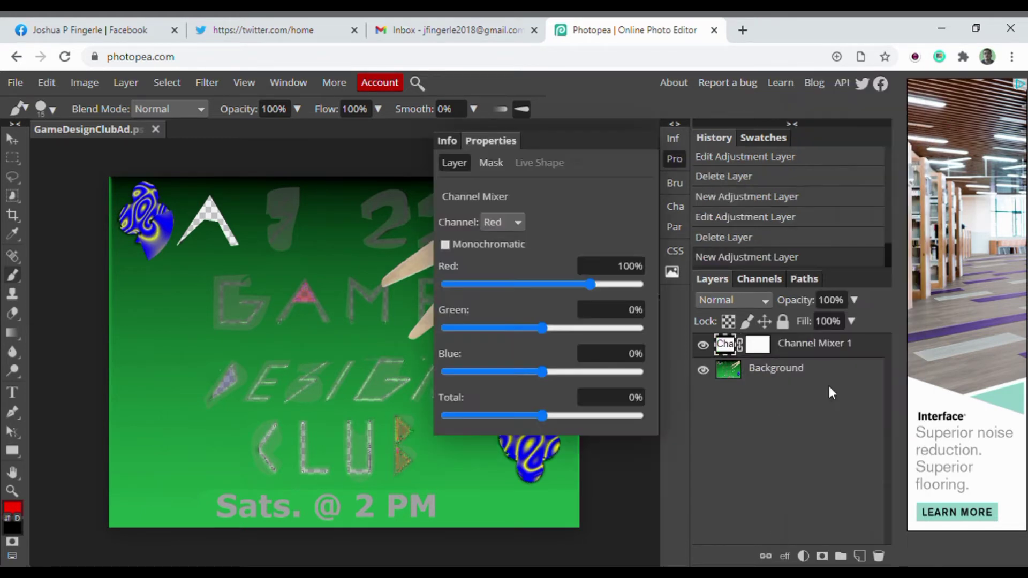
left_click(503, 222)
left_click(501, 261)
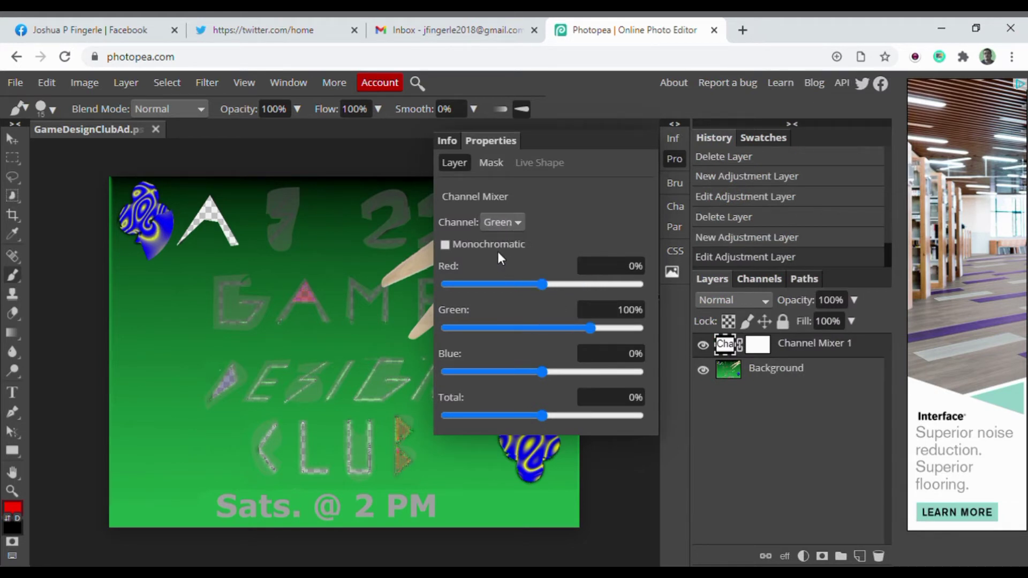
left_click(485, 245)
left_click(501, 247)
mouse_move(539, 280)
left_mouse_down()
mouse_move(637, 281)
mouse_move(529, 286)
left_mouse_up()
left_click_drag(535, 368, 543, 413)
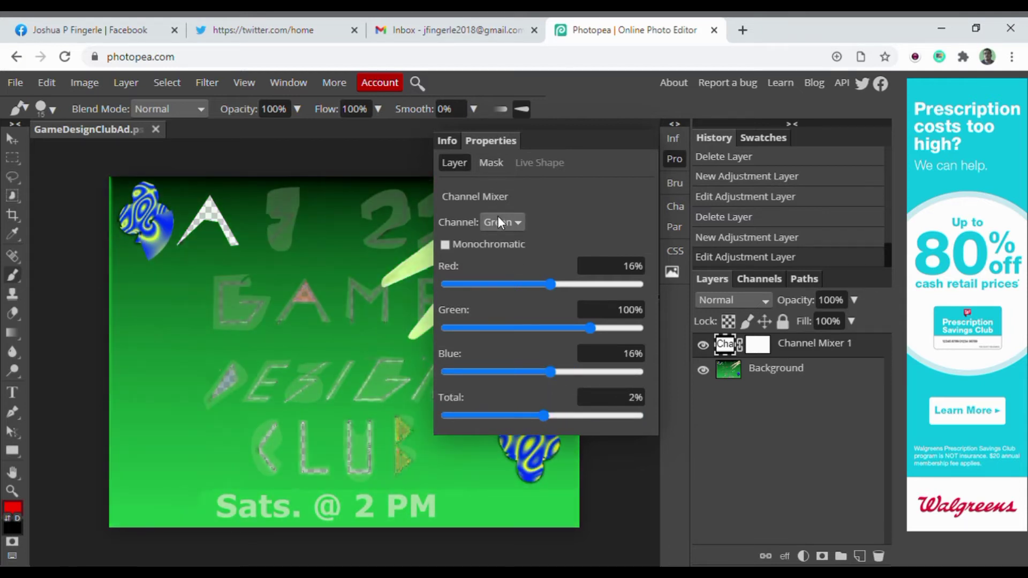
- Make the Channel Mixer monochromatic with red at -122%, and delete the adjustment layer
key("Down")
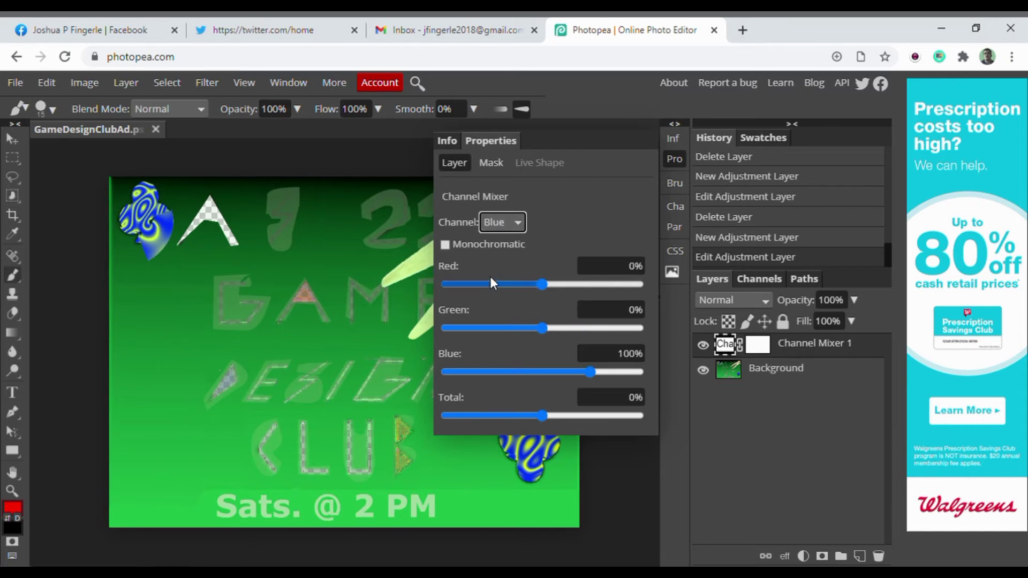
left_click(483, 243)
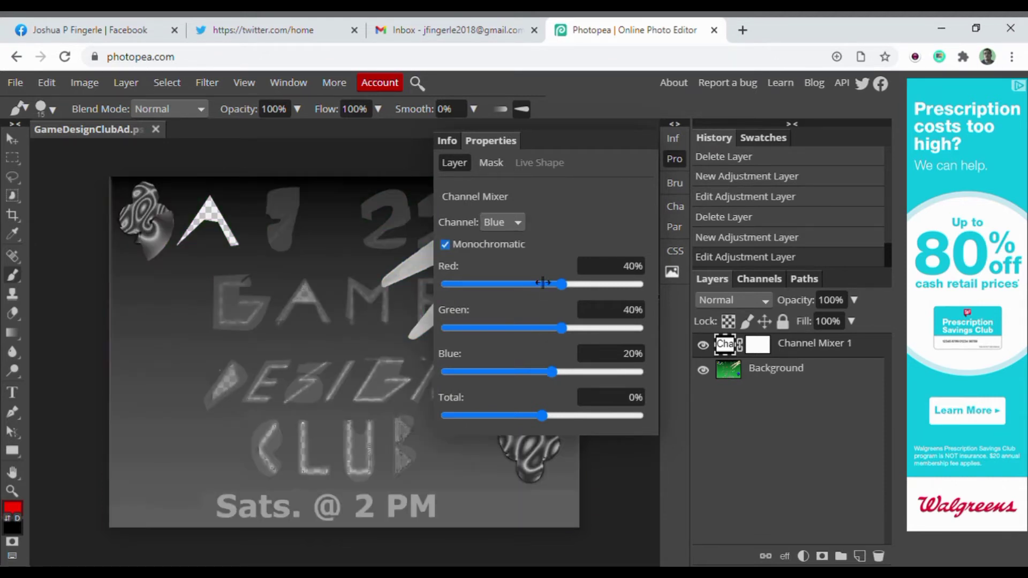
left_click_drag(561, 284, 484, 285)
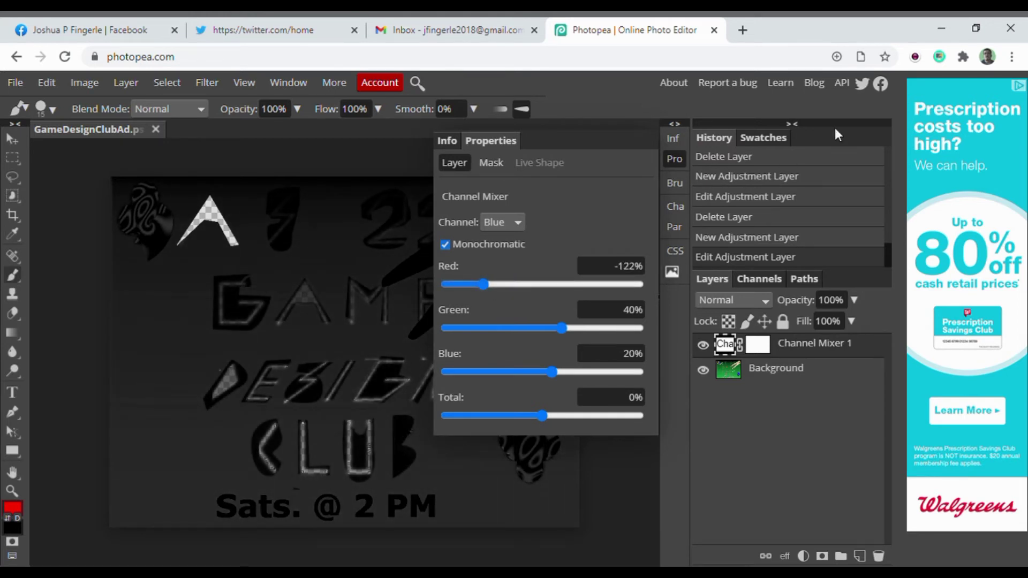
key("Delete")
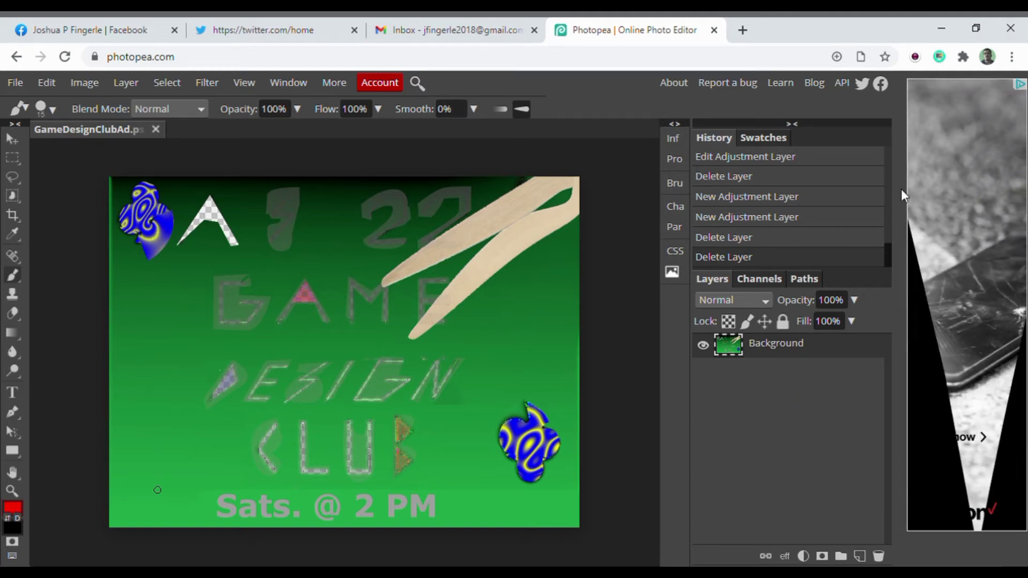
- Add an Invert adjustment layer above the Background, view the inverted ad in full, and undo the layer
double_click(822, 556)
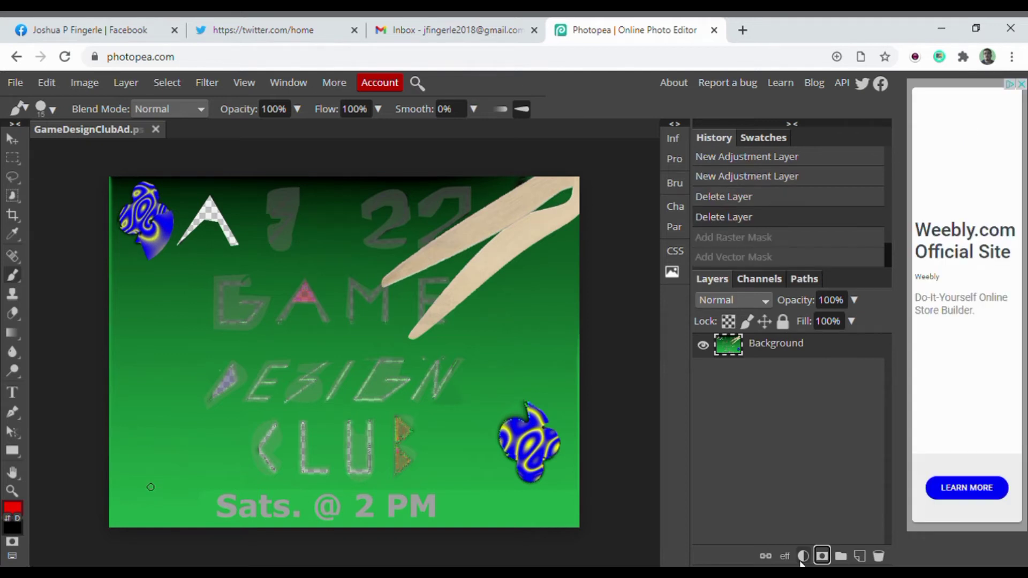
left_click(803, 558)
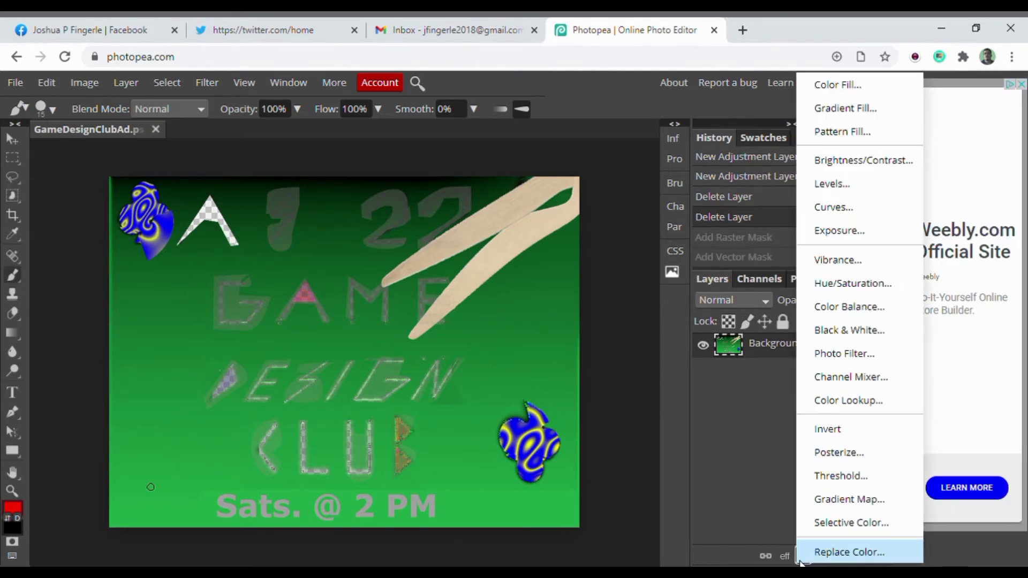
left_click(825, 436)
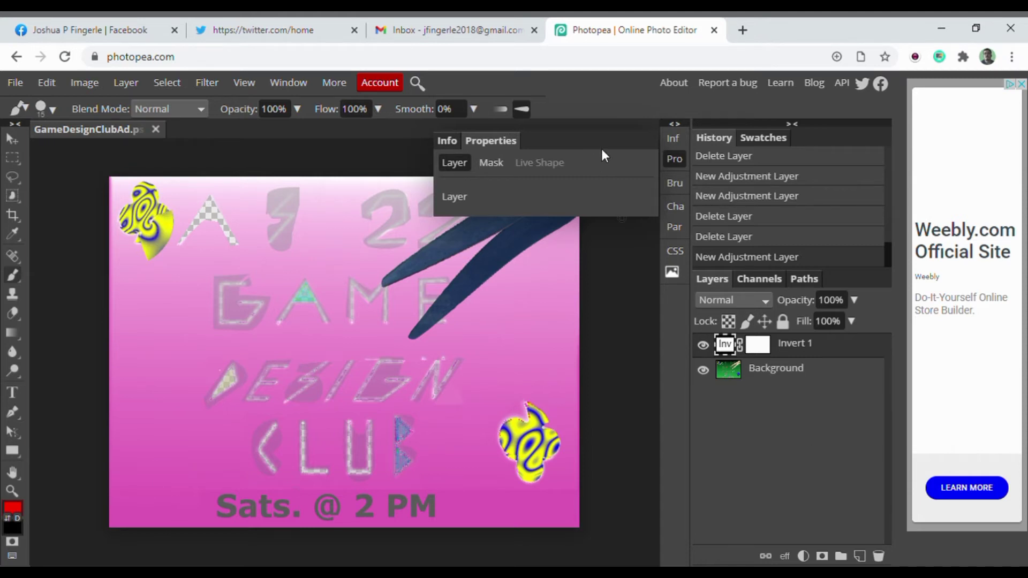
left_click(675, 124)
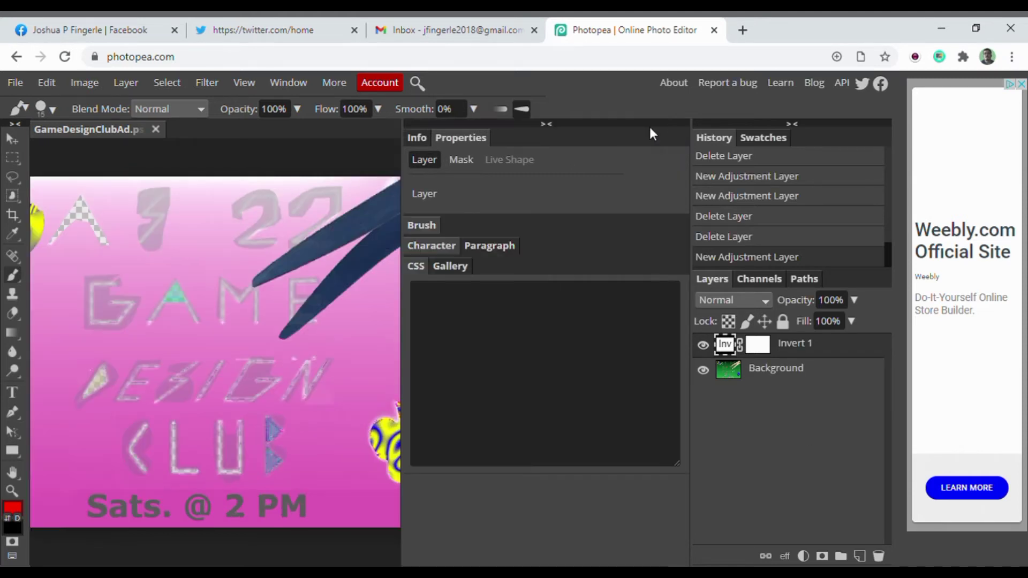
left_click(577, 122)
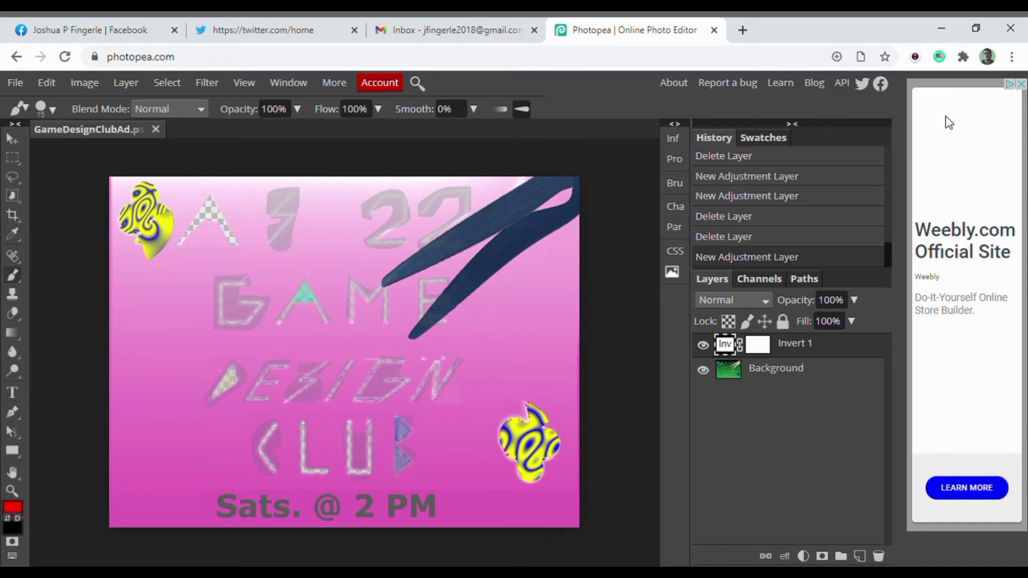
key("ctrl+z")
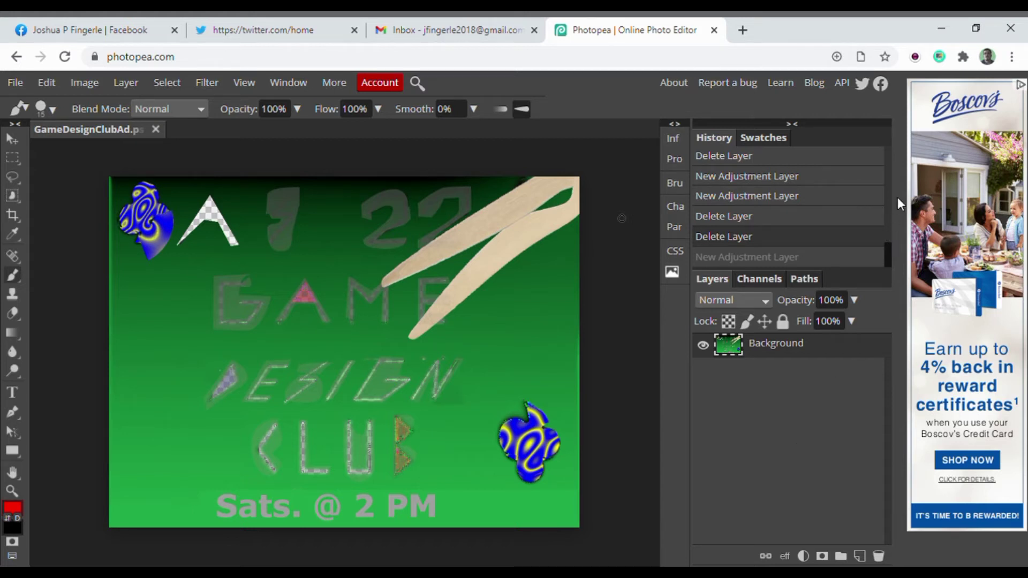
- Add a Posterize adjustment layer, try its levels at 30 and at 2, and delete the layer
left_click(804, 556)
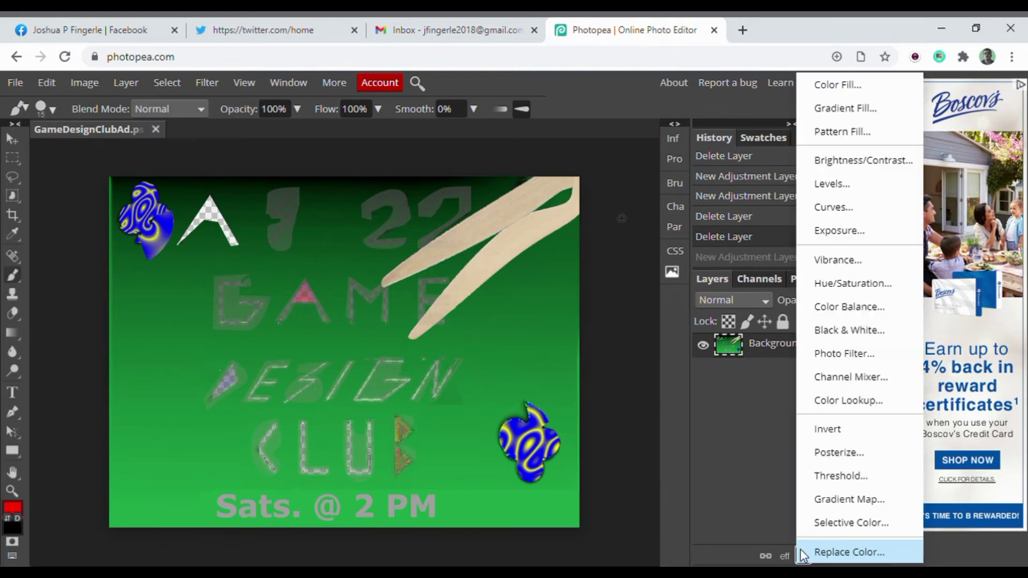
left_click(833, 454)
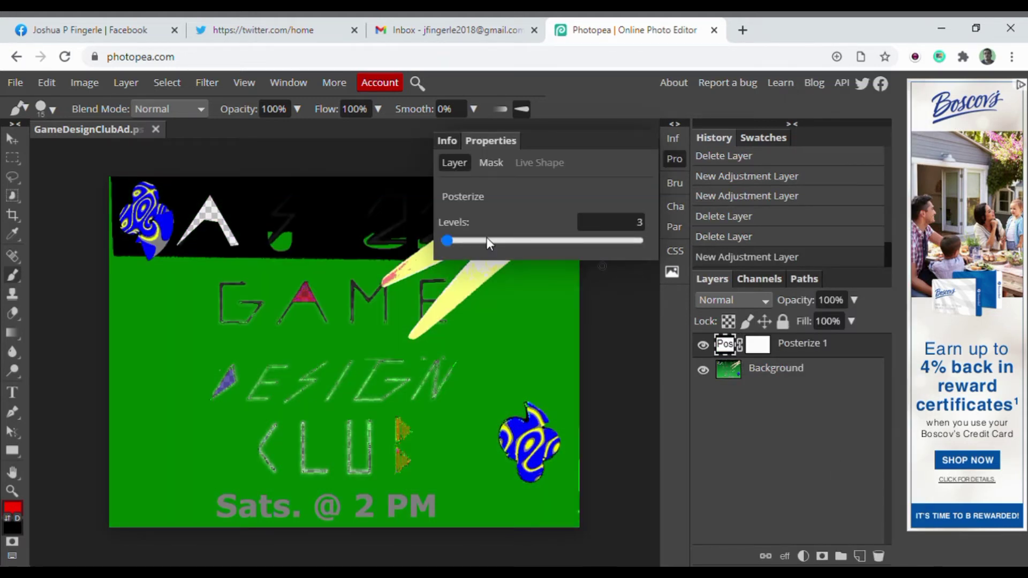
left_click_drag(451, 241, 468, 245)
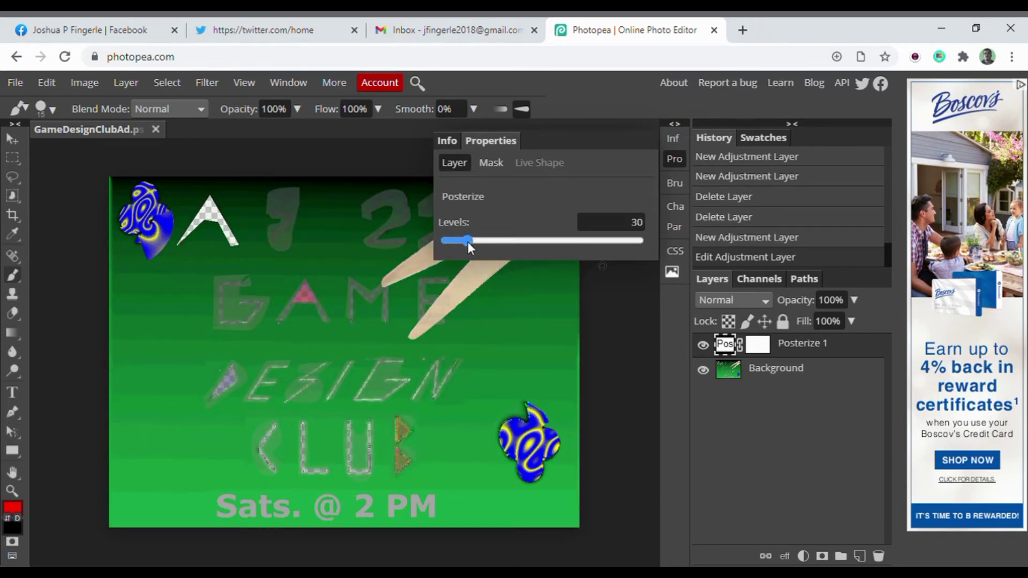
left_click_drag(468, 242, 416, 232)
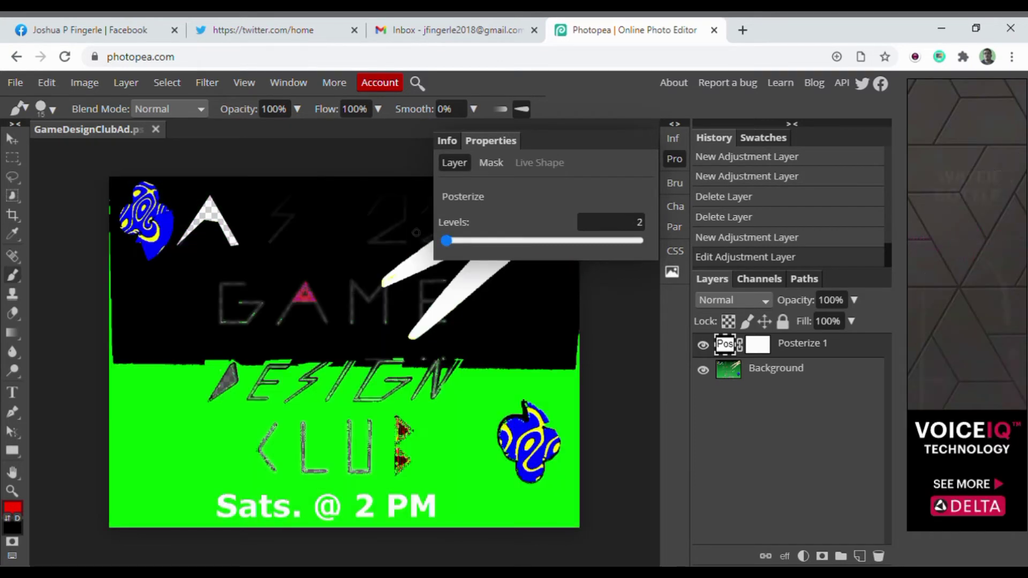
key("Delete")
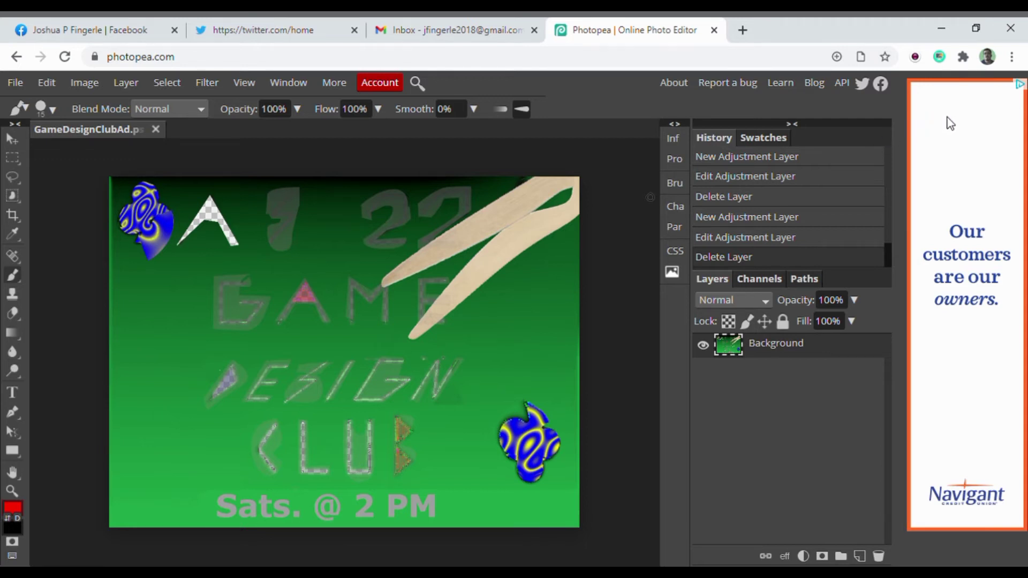
- Add a Threshold adjustment layer, try its threshold at 255 and at 195, and undo back to the plain Background
left_click(809, 553)
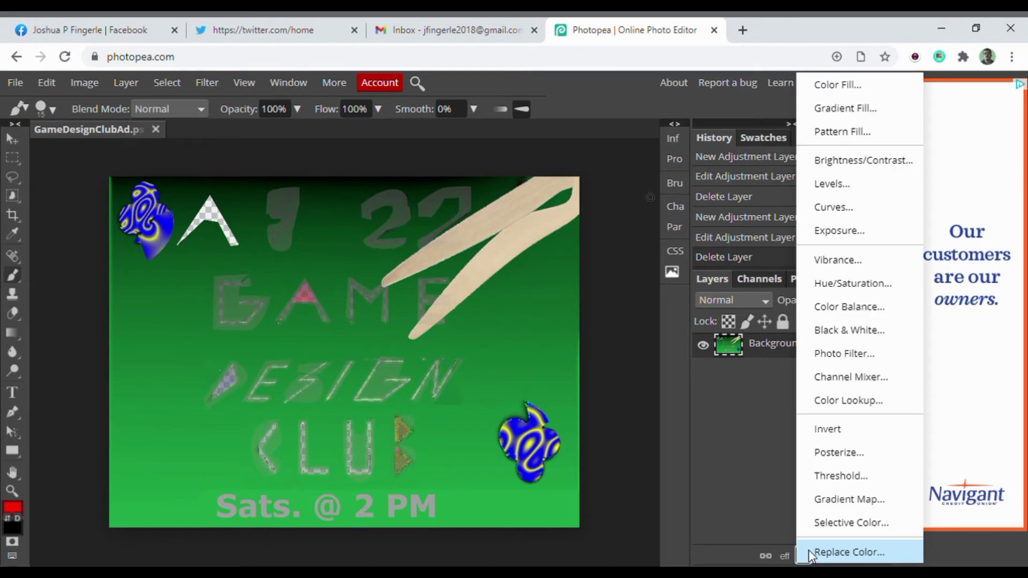
left_click(843, 484)
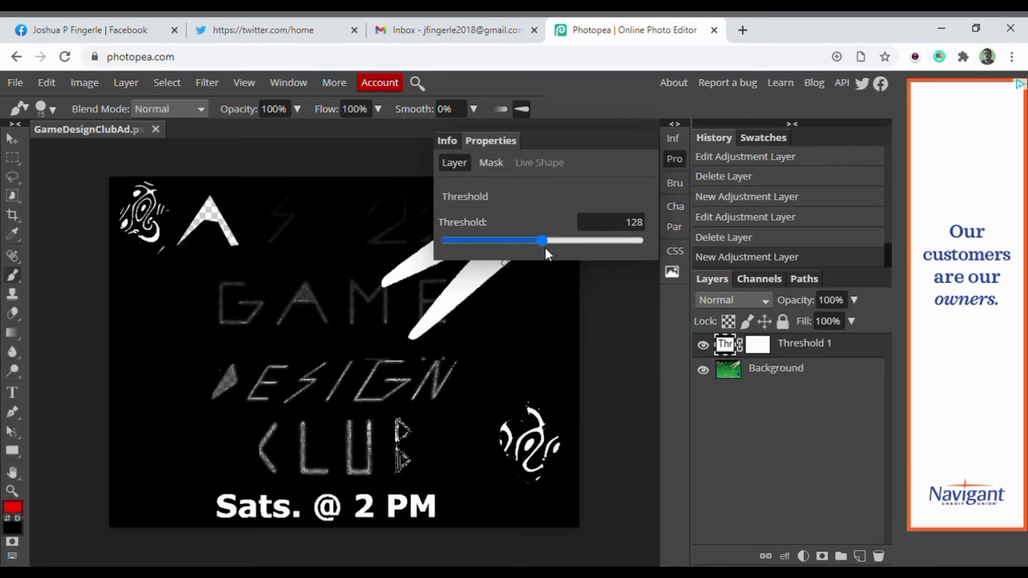
left_click_drag(545, 248, 650, 243)
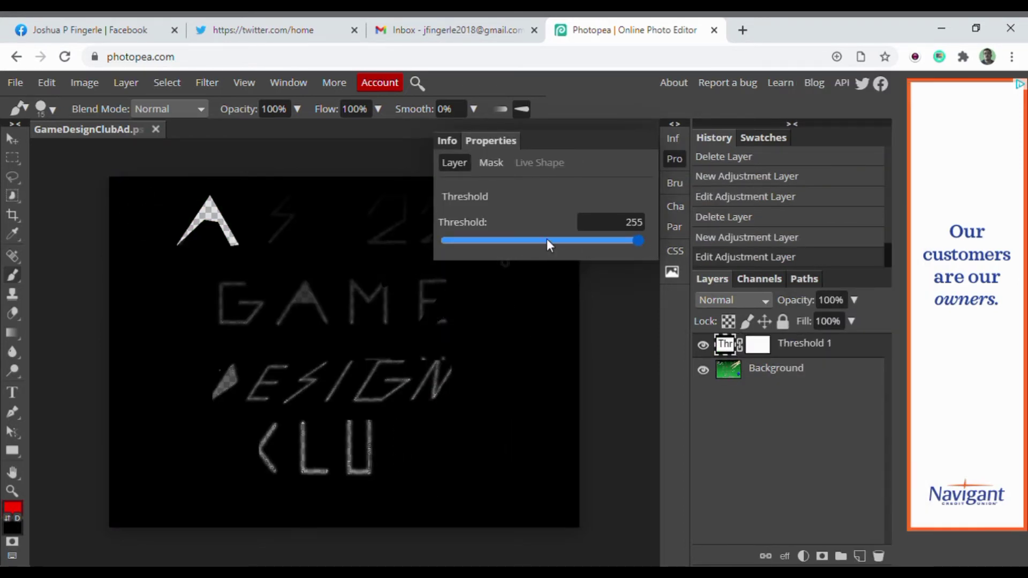
left_click_drag(547, 241, 595, 238)
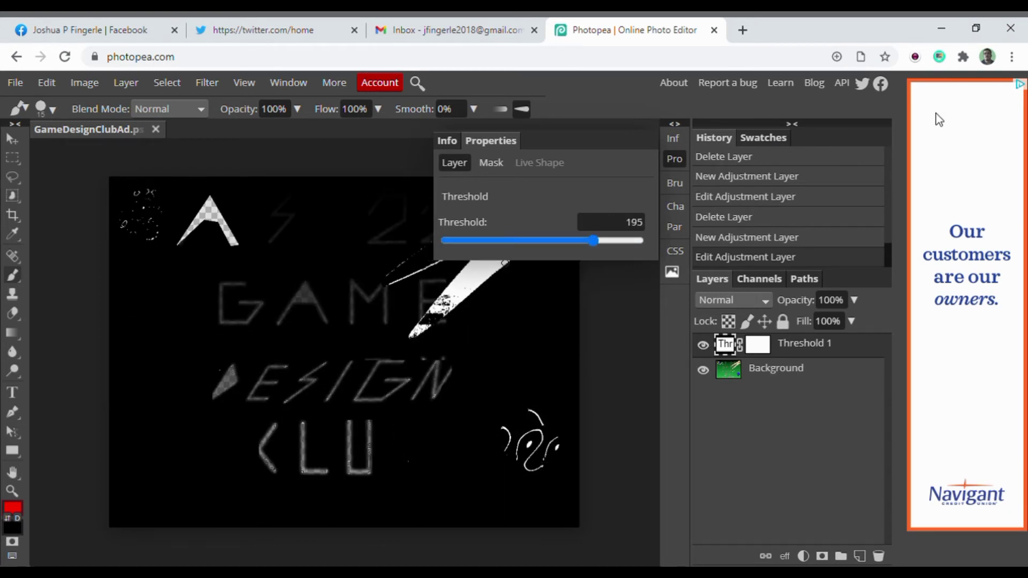
key("ctrl+z")
key("ctrl+z")
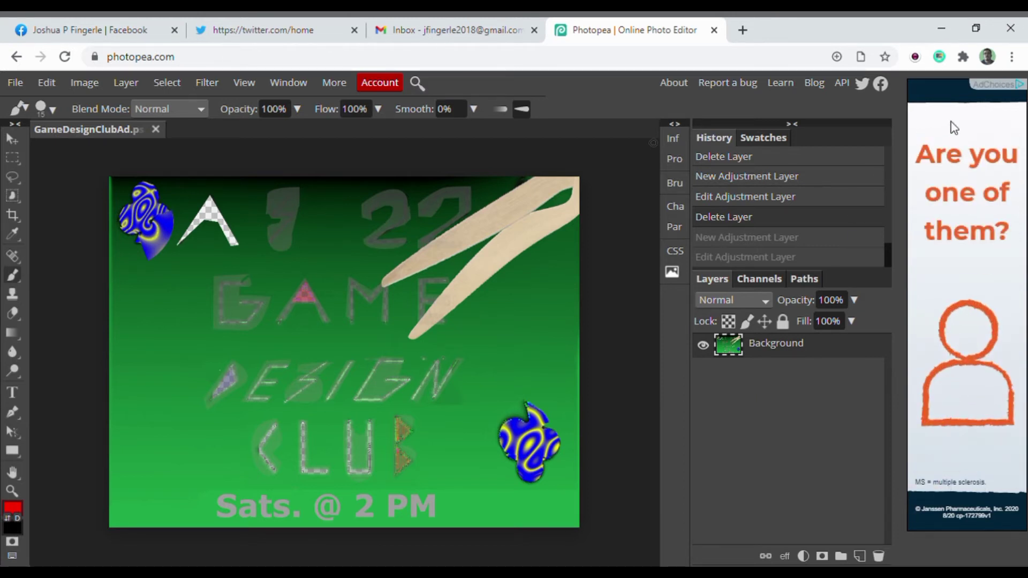
- Add a Gradient Map adjustment layer and try moving its gradient's starting opacity stop to 12%
left_click(803, 558)
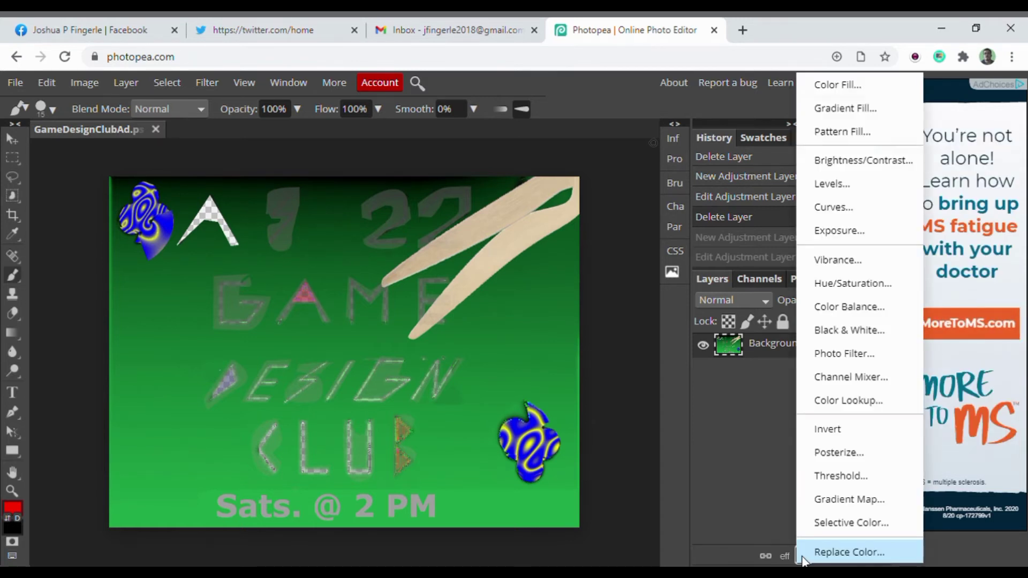
left_click(841, 493)
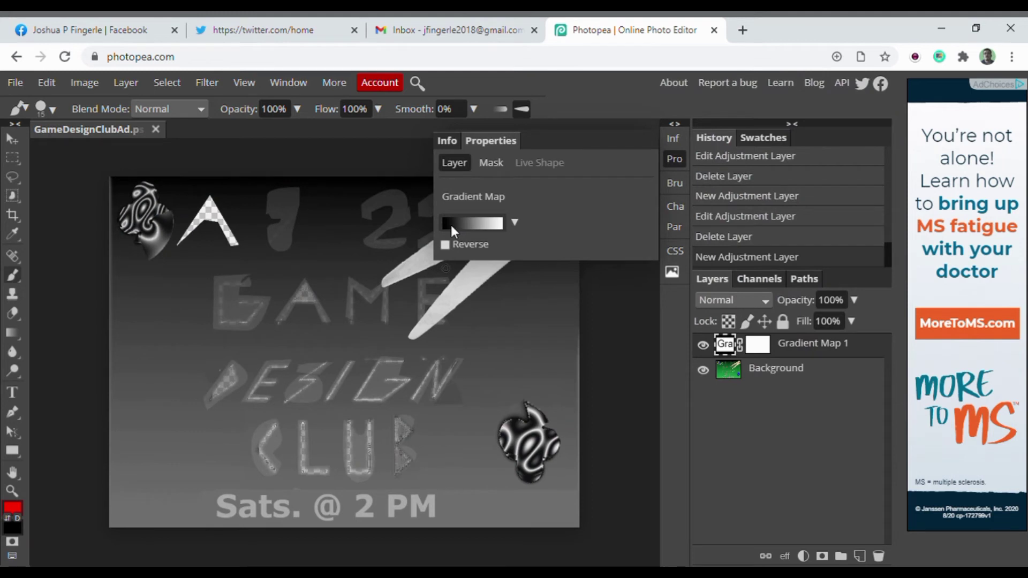
left_click(452, 226)
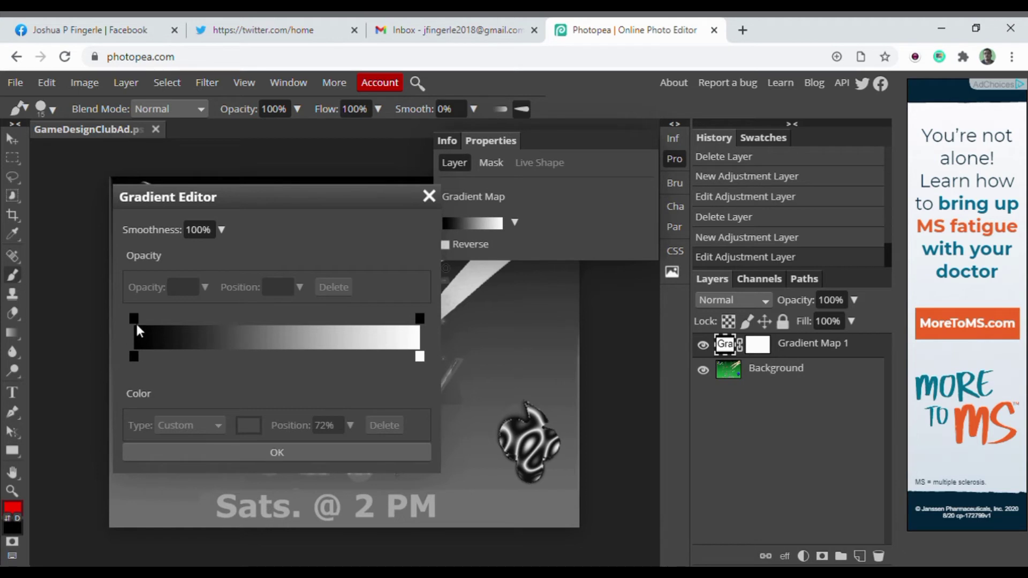
left_click_drag(136, 331, 170, 341)
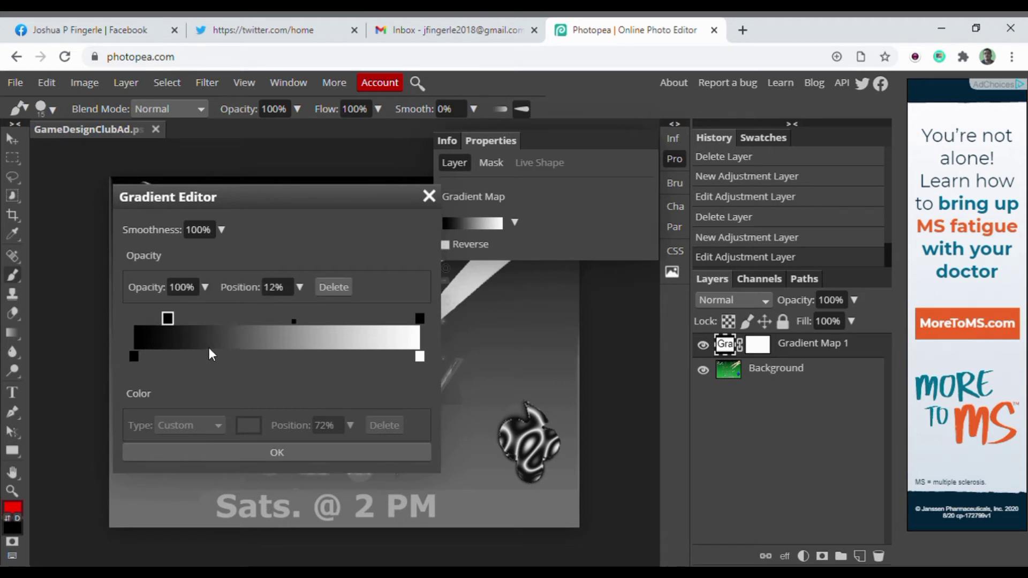
left_click(429, 196)
left_click(465, 221)
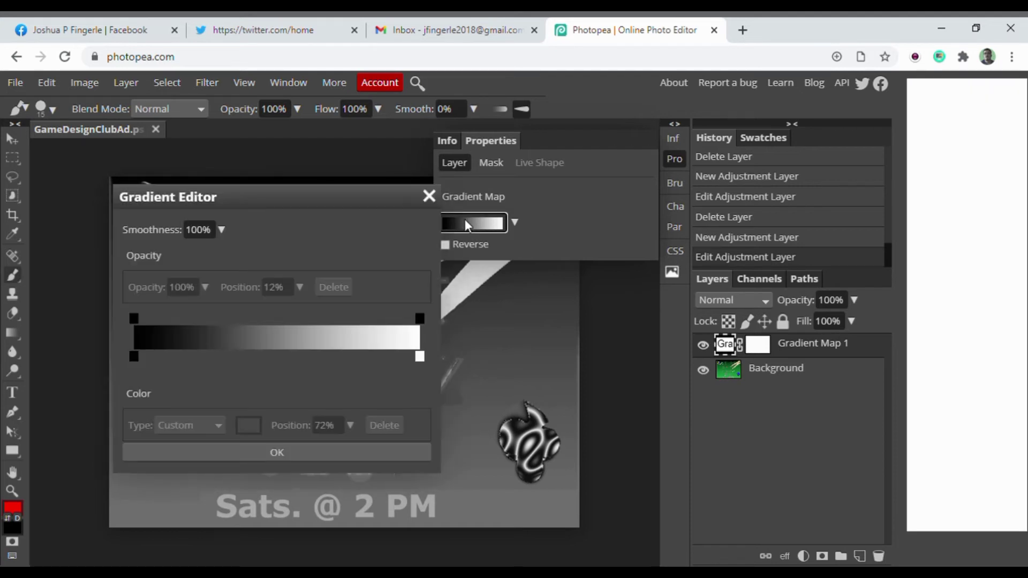
- Preview the red-to-transparent, black-to-white and red-to-green presets on the Gradient Map, and delete the adjustment layer
left_click(514, 224)
left_click(491, 253)
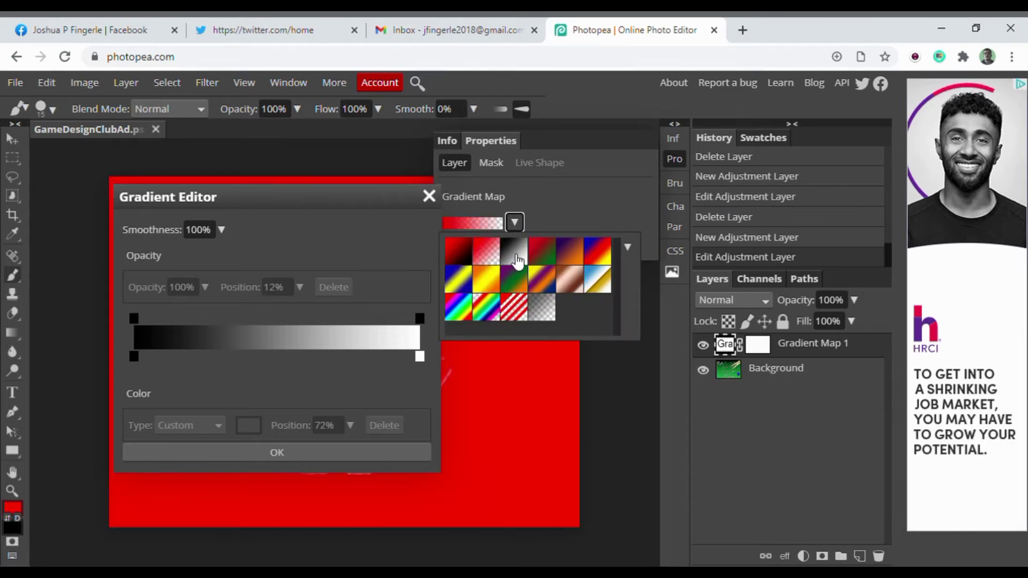
left_click(517, 260)
left_click(552, 263)
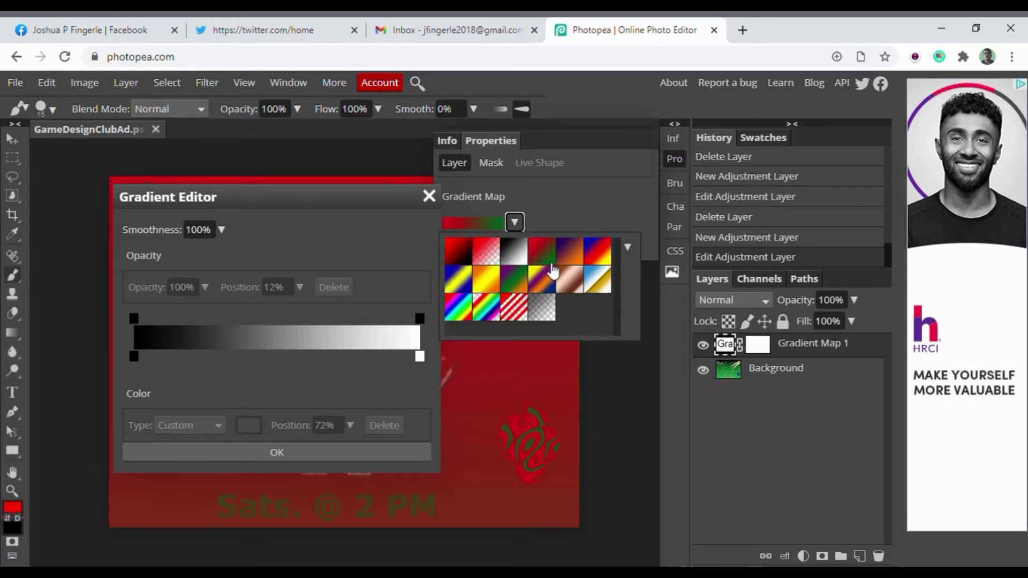
left_click(429, 197)
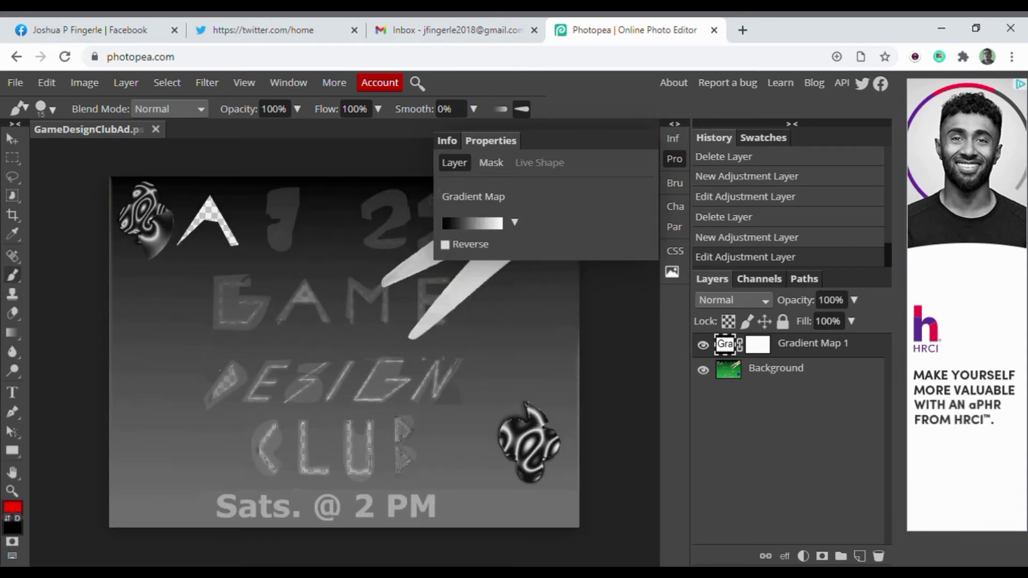
key("Delete")
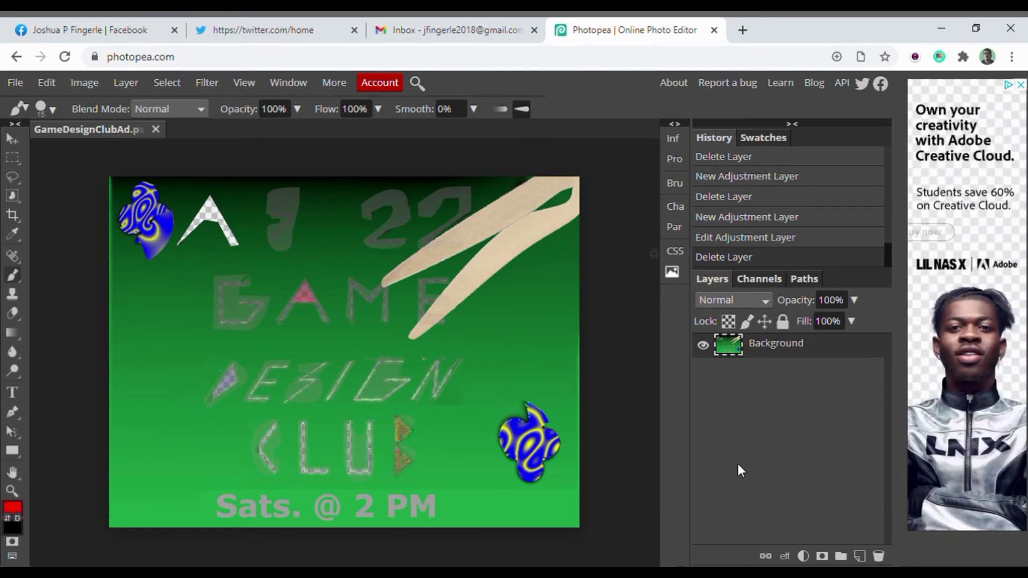
- Add a Selective Color adjustment layer above the Background and set its cyan to -60%
left_click(803, 556)
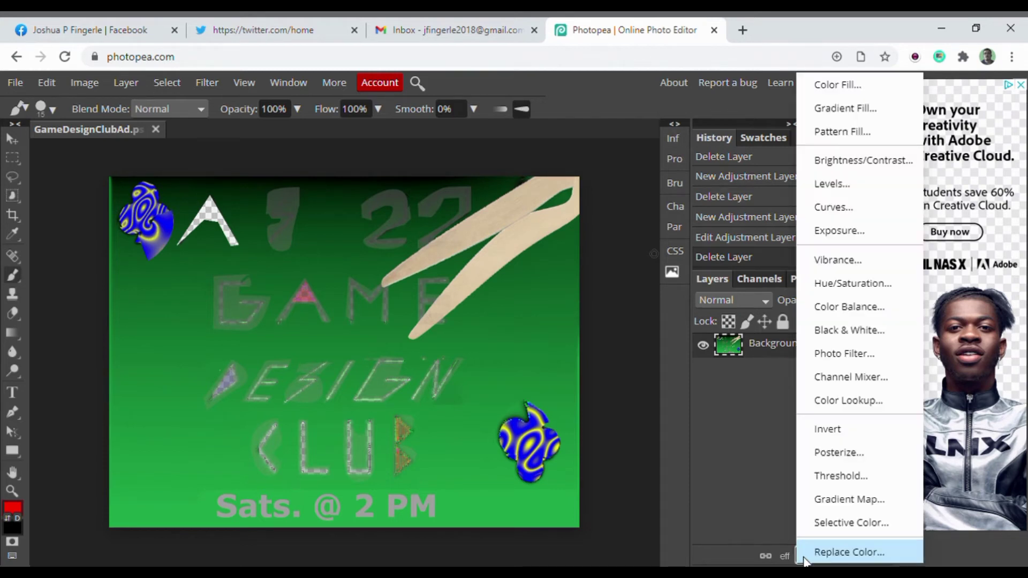
left_click(845, 524)
left_click_drag(519, 264, 486, 263)
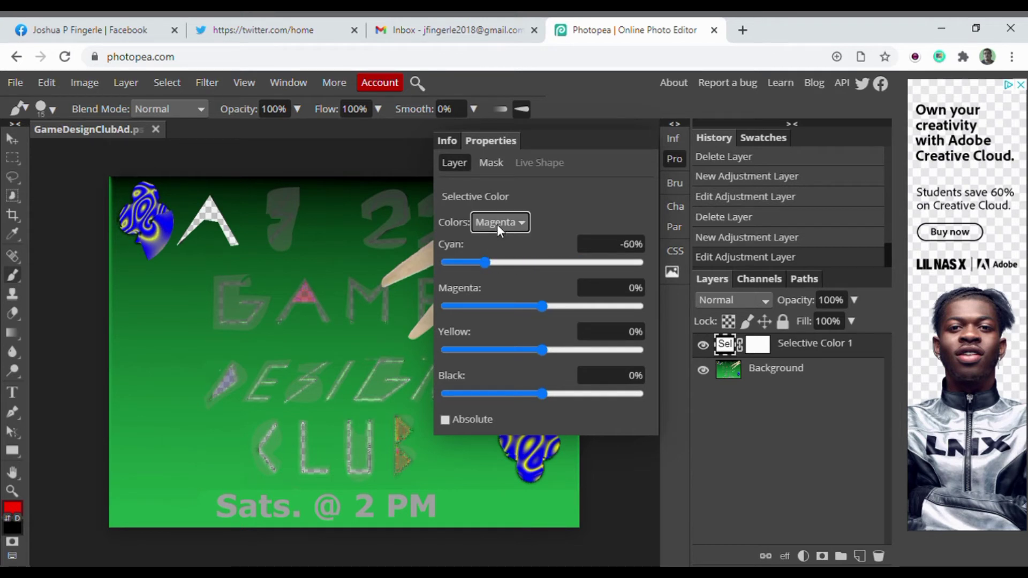
- Set the Selective Color layer's Blue range to cyan -100%, magenta -100% and yellow 52%
left_click(500, 352)
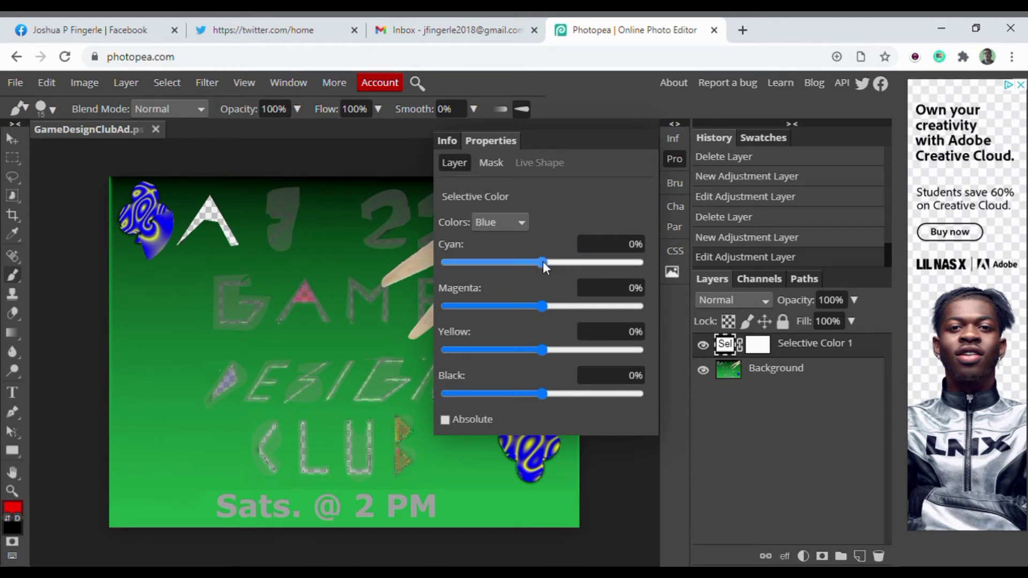
left_click_drag(543, 261, 442, 264)
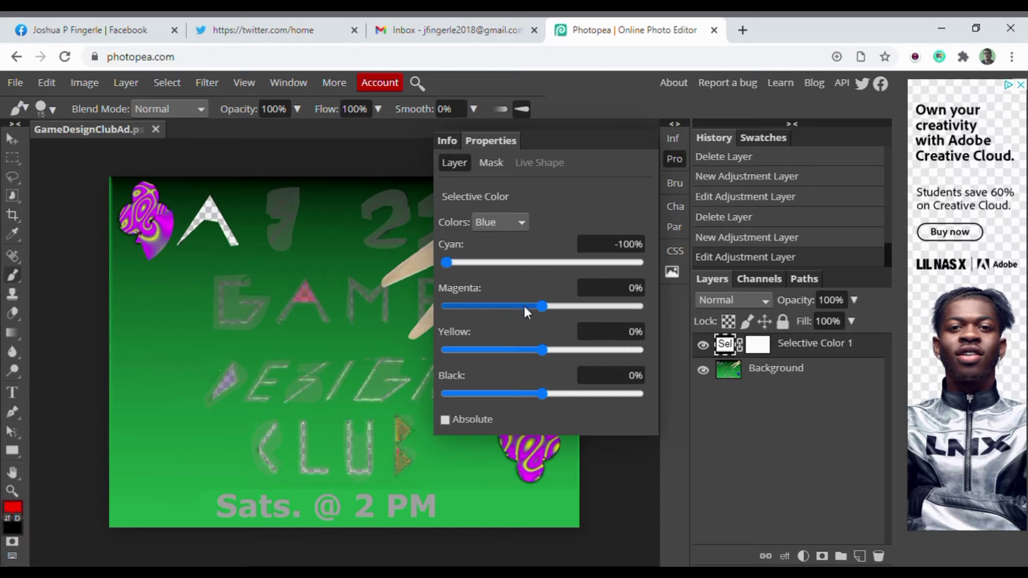
left_click_drag(542, 306, 410, 293)
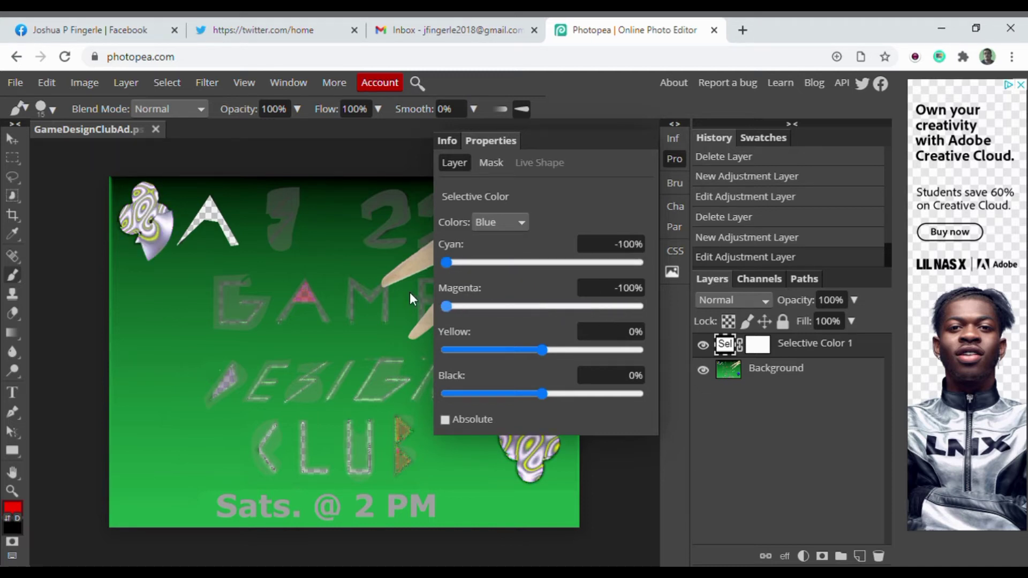
left_click_drag(487, 351, 593, 353)
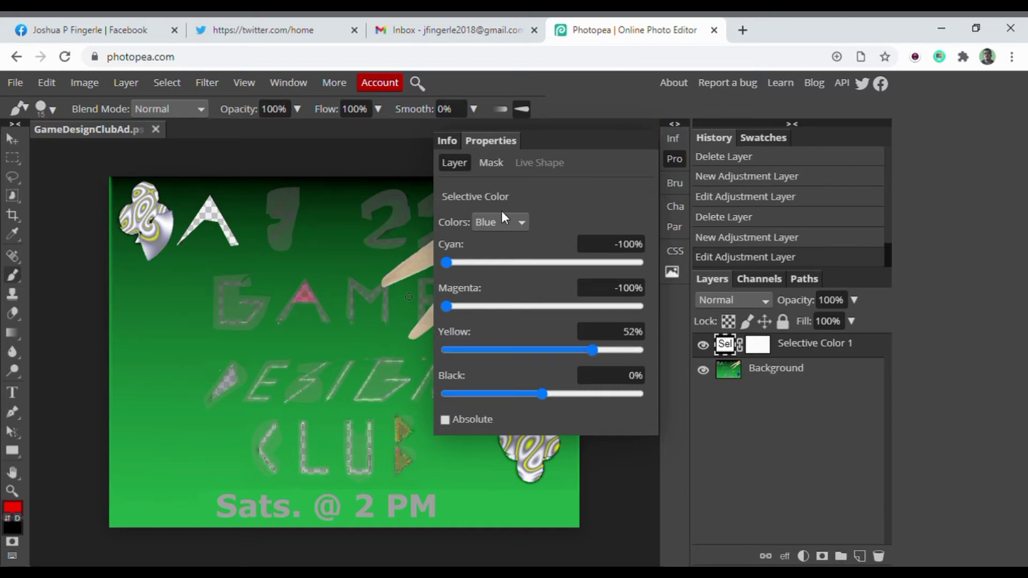
- Set the Neutral range's cyan to -93%, lower its magenta and yellow, and delete the Selective Color layer
left_click(503, 407)
left_click_drag(573, 266, 496, 263)
left_click(577, 265)
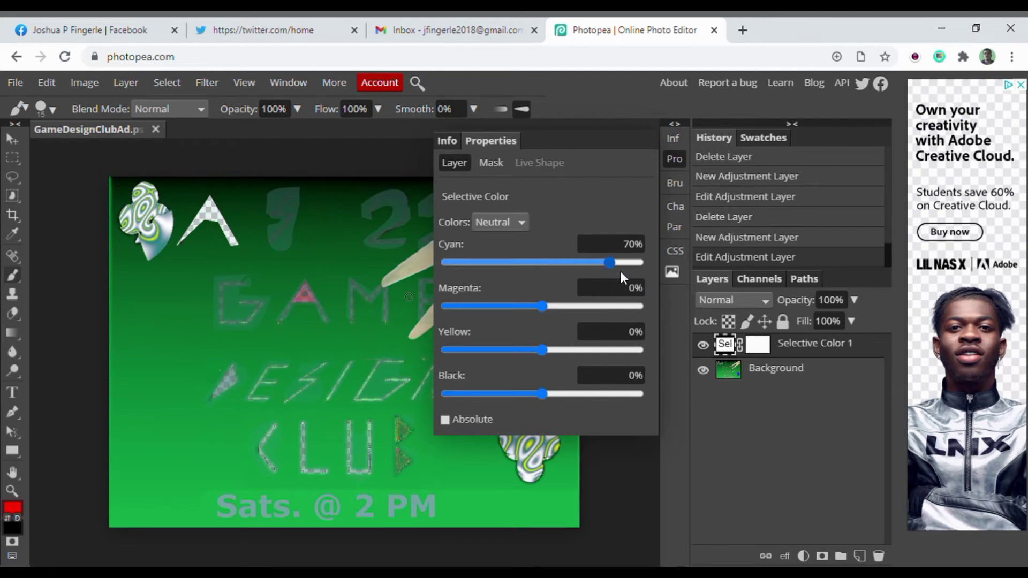
left_click_drag(620, 271, 452, 258)
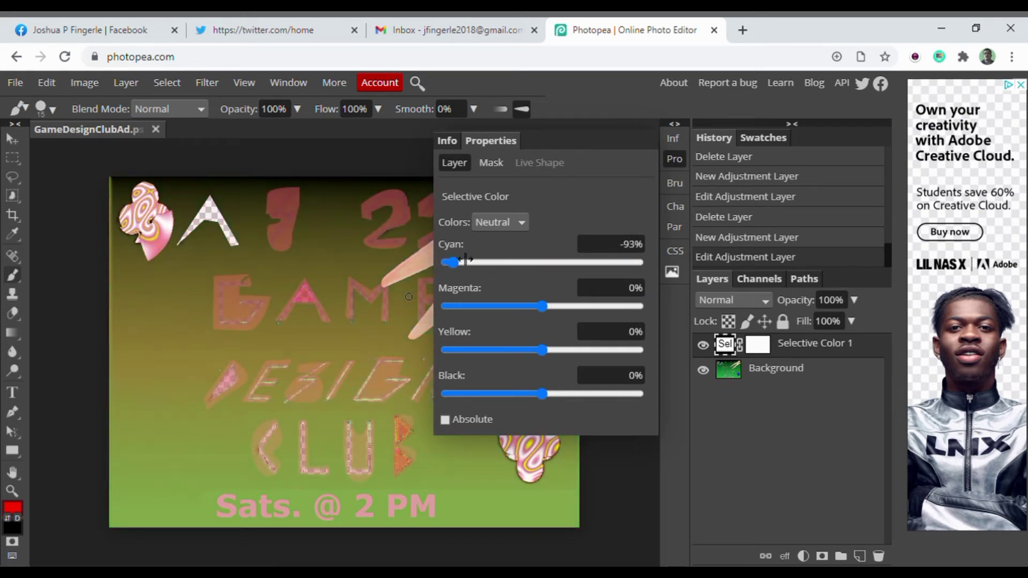
left_click_drag(555, 308, 438, 297)
left_click_drag(543, 350, 444, 350)
key("Delete")
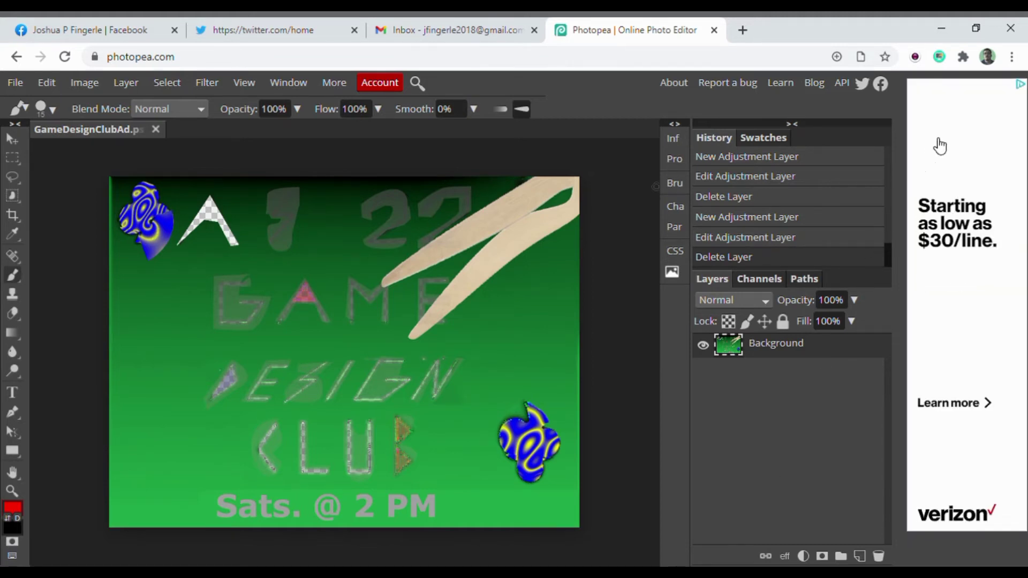
- Add a Replace Color adjustment layer above the Background with hue 40 and fuzziness 118
left_click(804, 556)
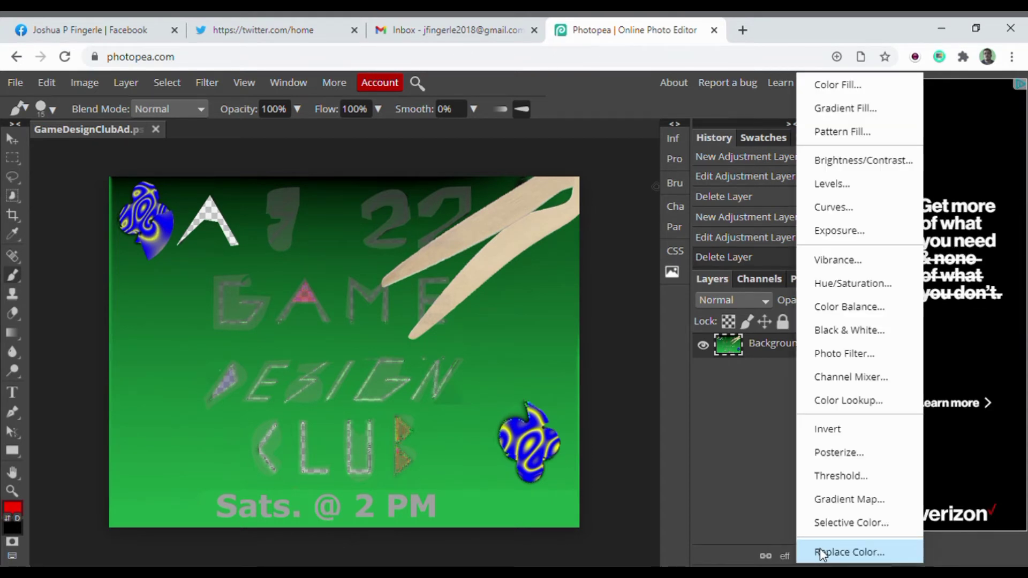
left_click(820, 548)
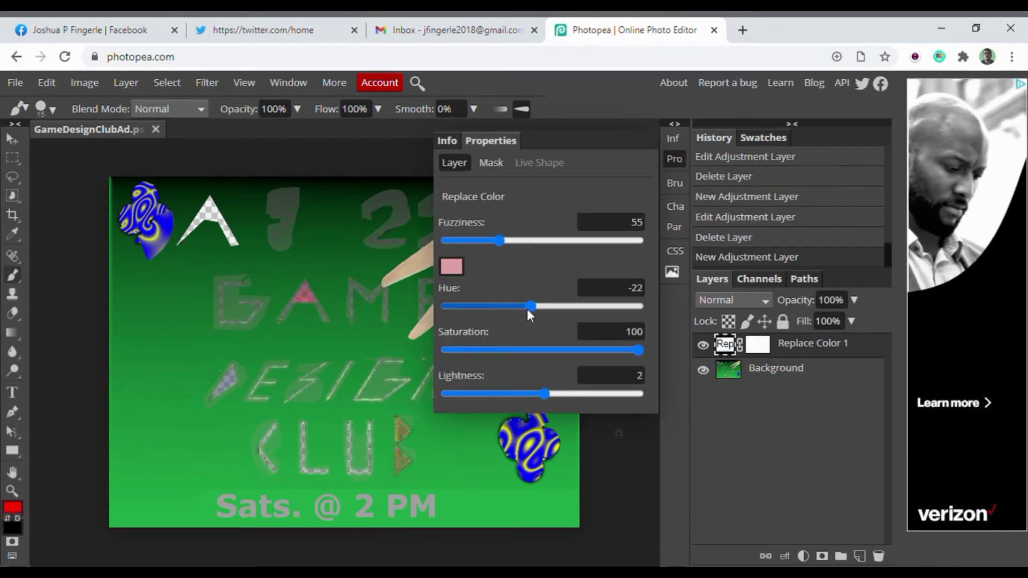
left_click_drag(531, 306, 534, 306)
left_click(564, 307)
left_click(506, 241)
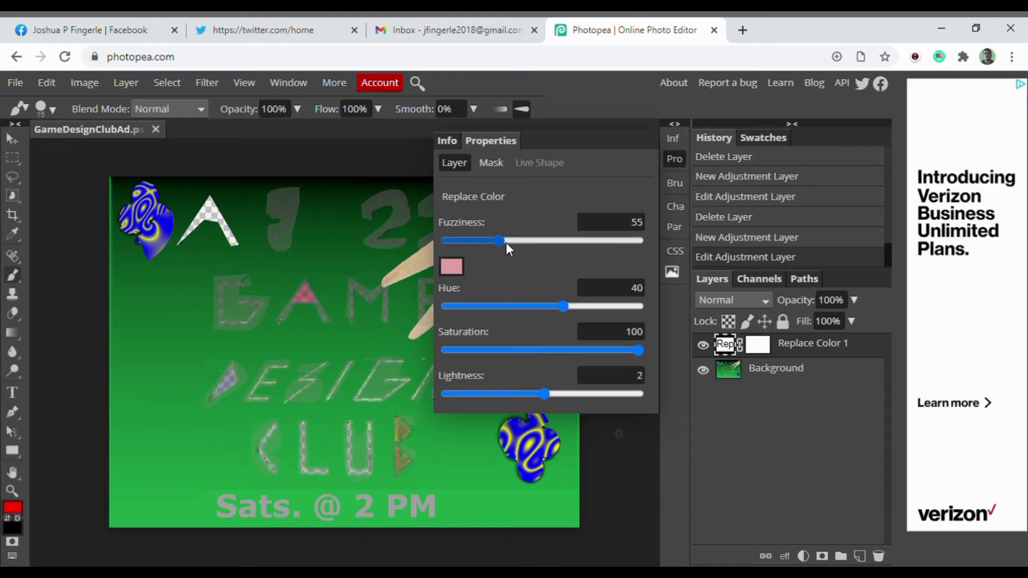
left_click(560, 241)
- Change the Replace Color layer's target color to a saturated green
left_click(452, 267)
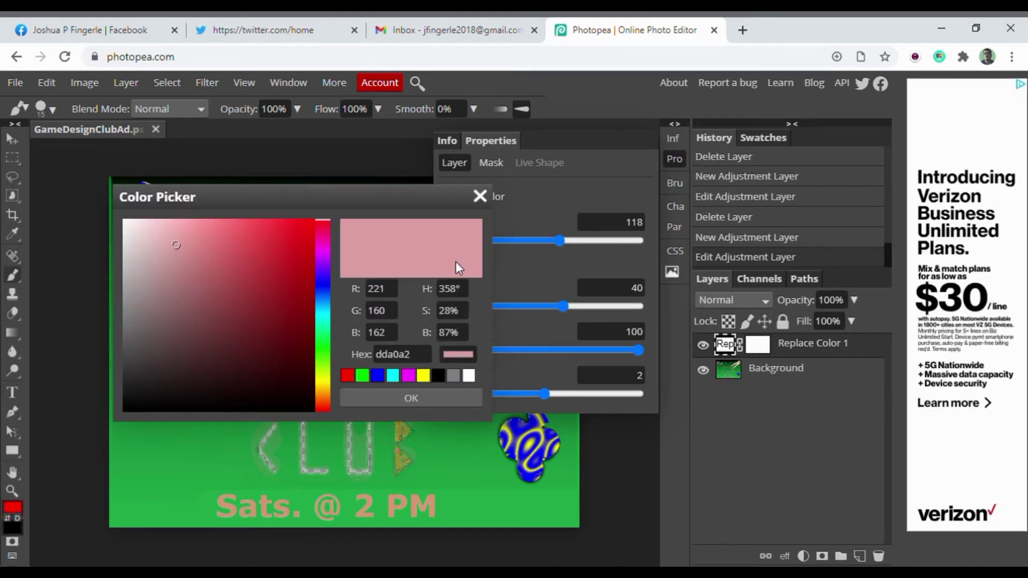
left_click(324, 349)
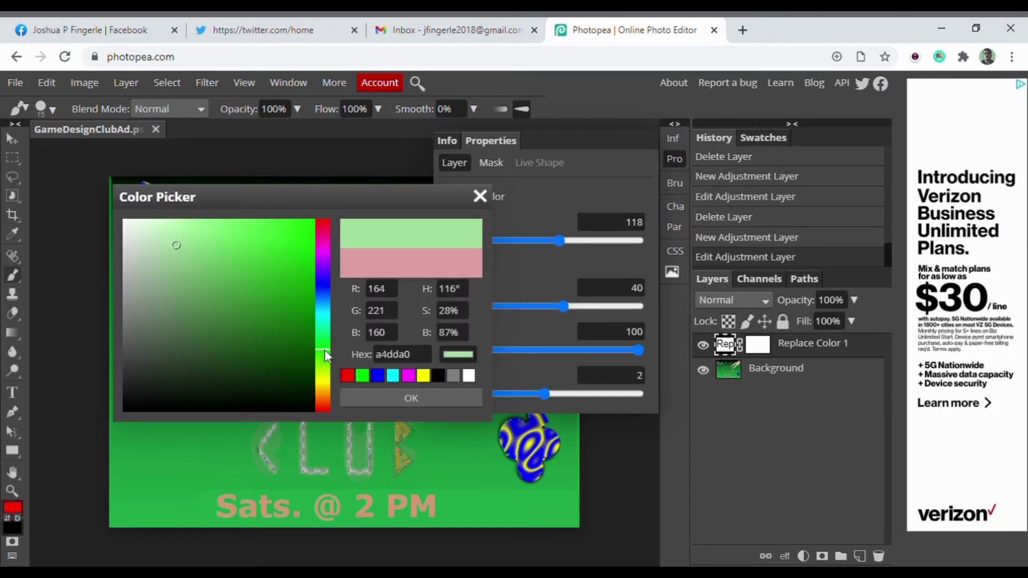
left_click(273, 273)
left_click(353, 400)
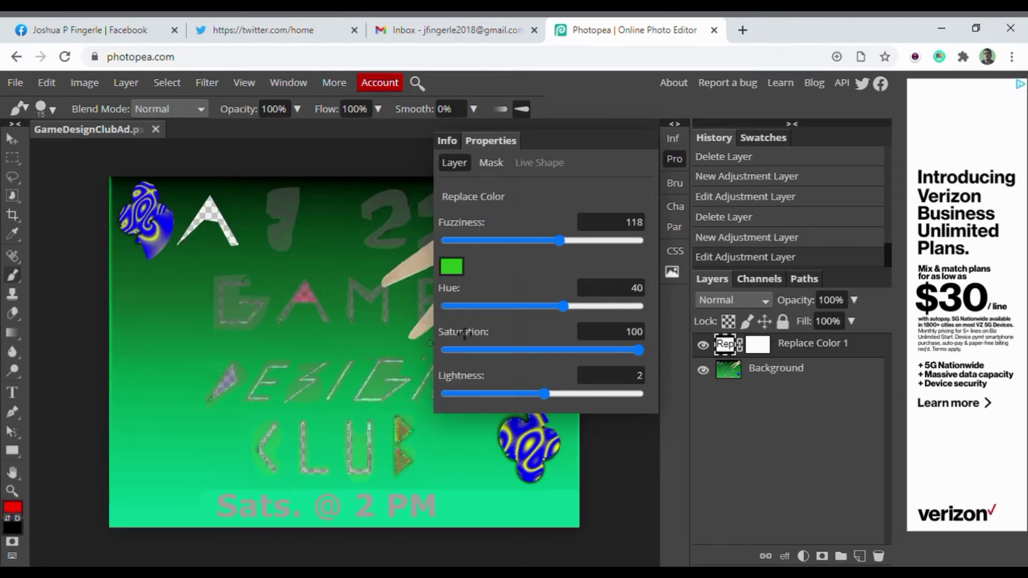
- Try fuzziness 175, hue 166 and saturation 0 on the Replace Color layer, and delete the layer
left_click_drag(517, 250, 616, 242)
left_click_drag(563, 307, 631, 306)
left_click_drag(571, 349, 539, 351)
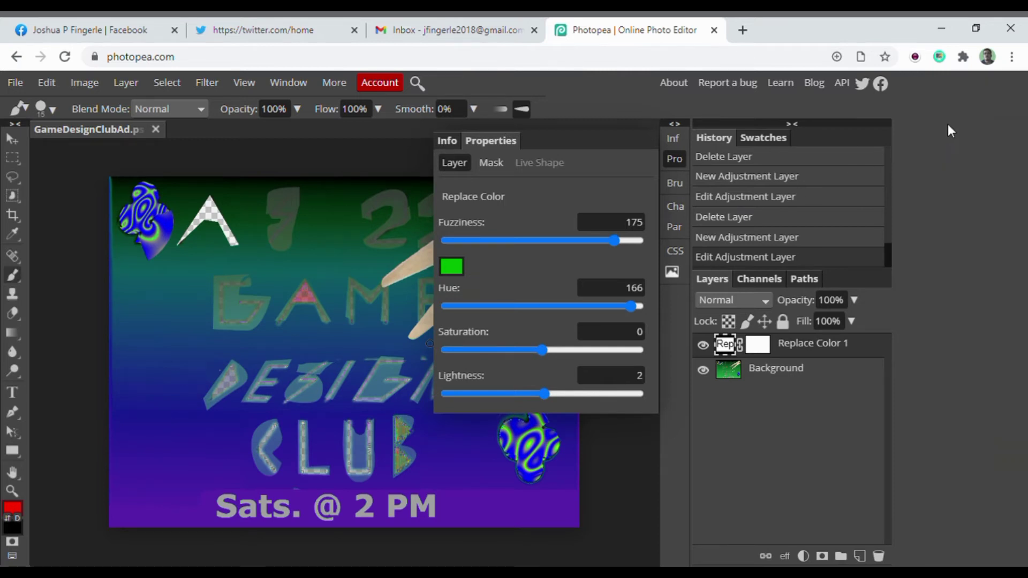
key("Delete")
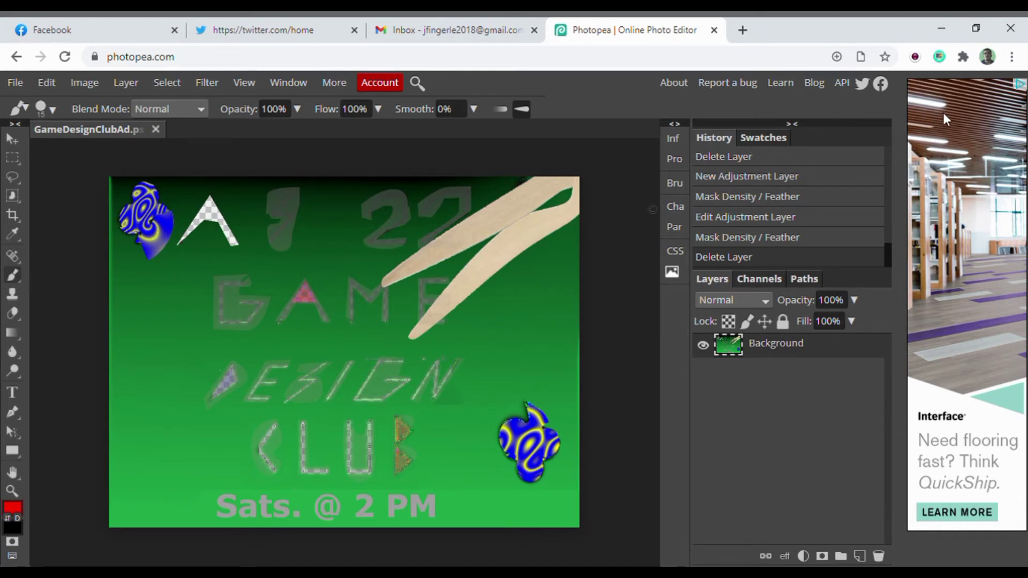
- Apply the Offset filter to the Background with a horizontal offset of -379 px
left_click(203, 81)
mouse_move(264, 401)
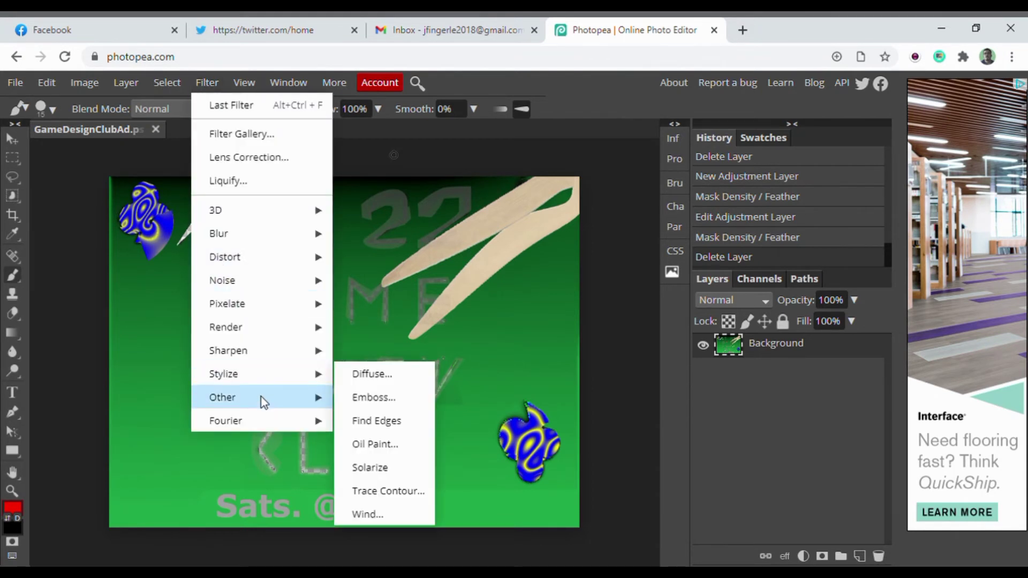
left_click(373, 466)
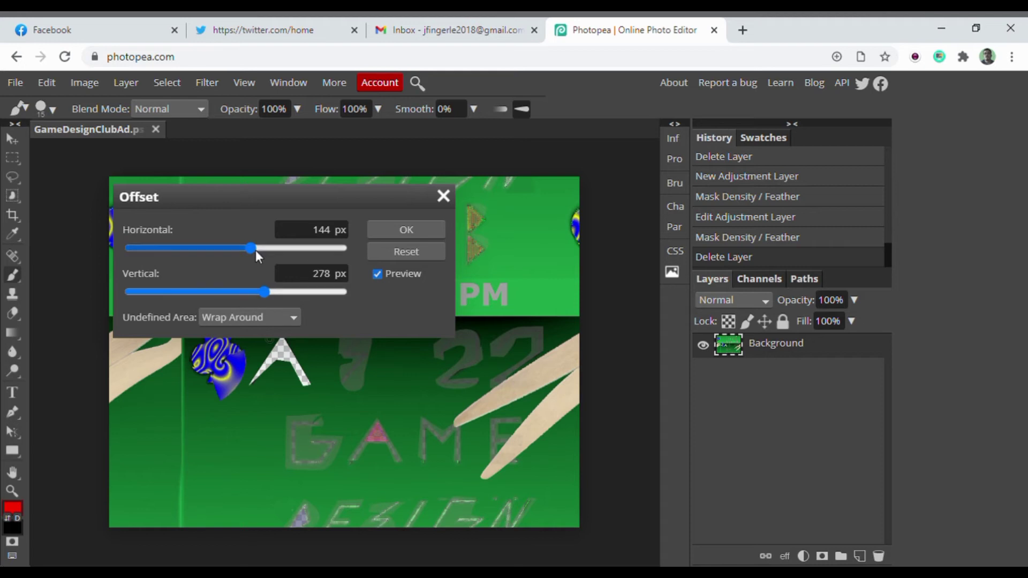
left_click_drag(252, 250, 198, 249)
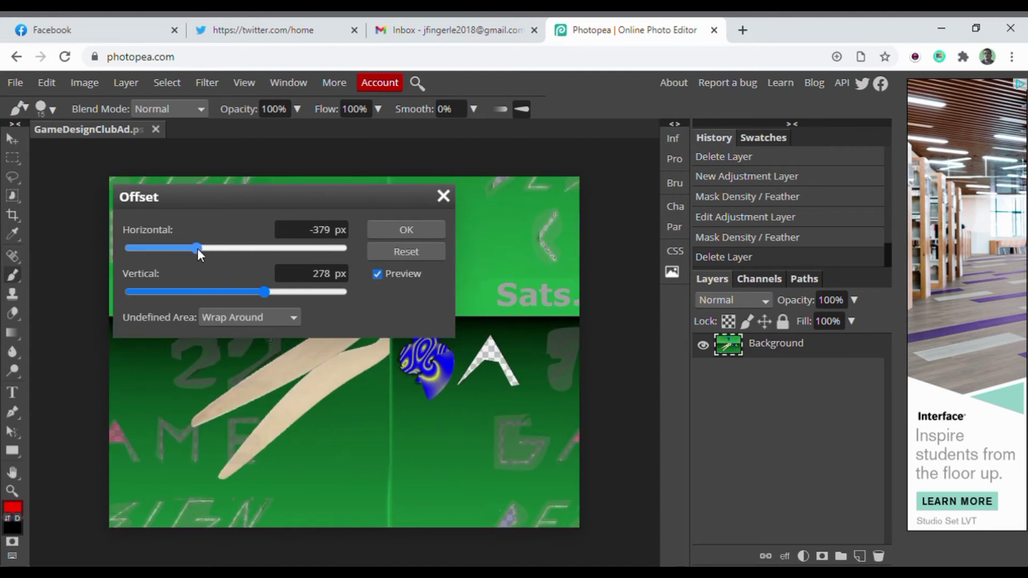
left_click(396, 231)
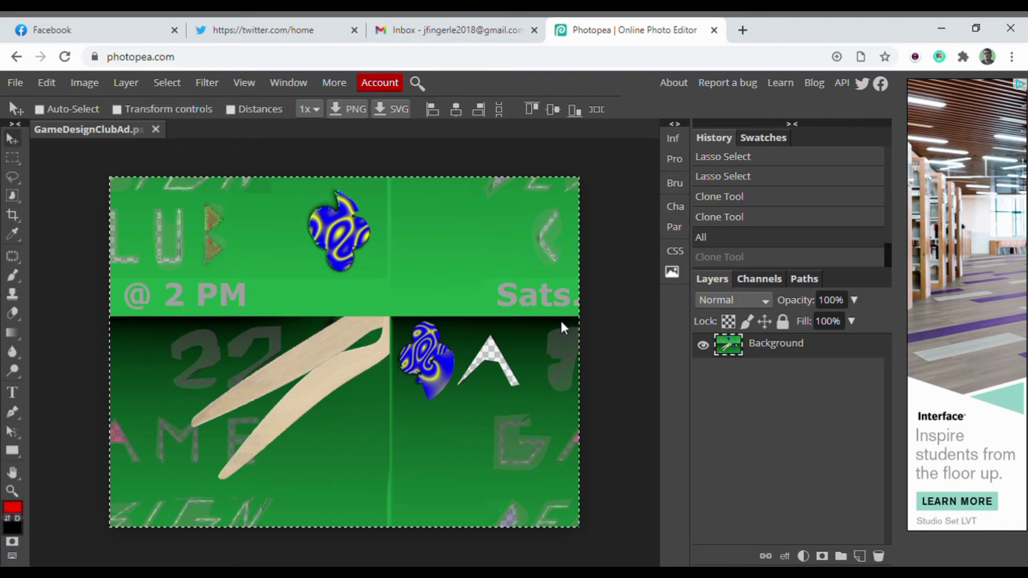
- Duplicate the Background layer, undo the duplication, and heal the vertical seam through the image's upper green area with the Healing Brush
key("ctrl+j")
key("ctrl+z")
key("j")
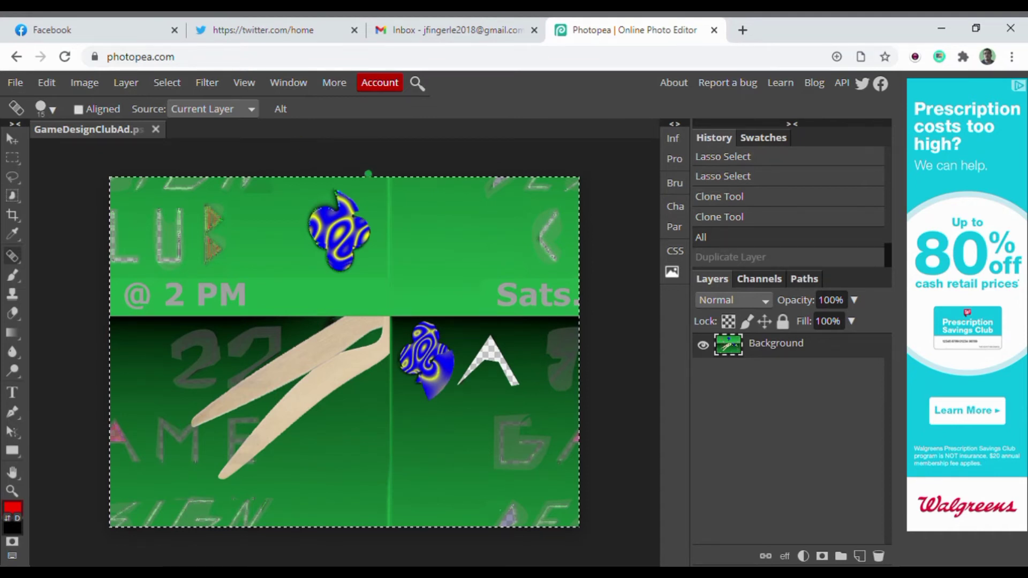
left_click_drag(387, 174, 390, 279)
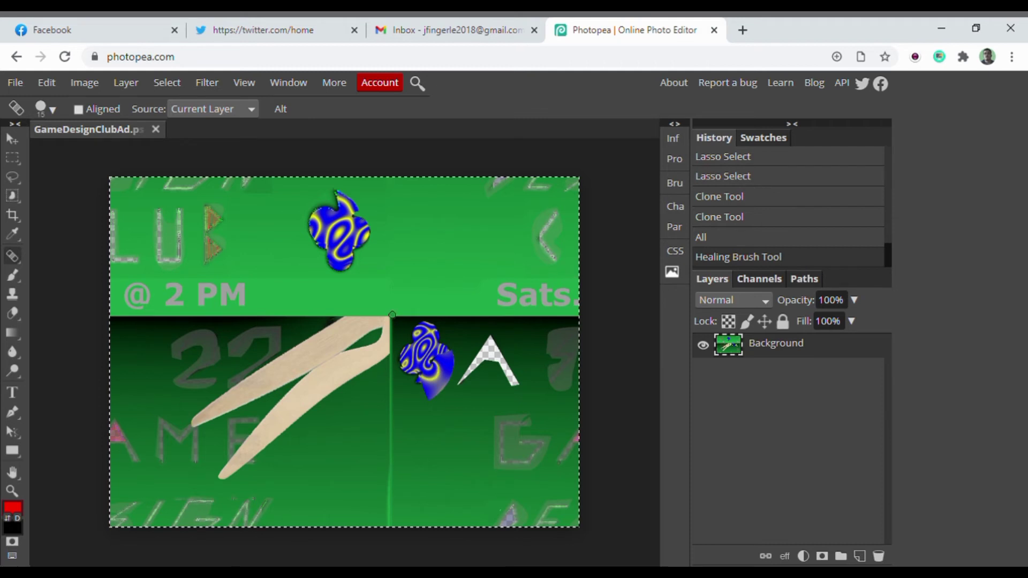
- Try healing the vertical seam through the image's lower dark green half with the Healing Brush
left_click_drag(391, 315, 389, 432)
key("ctrl+z")
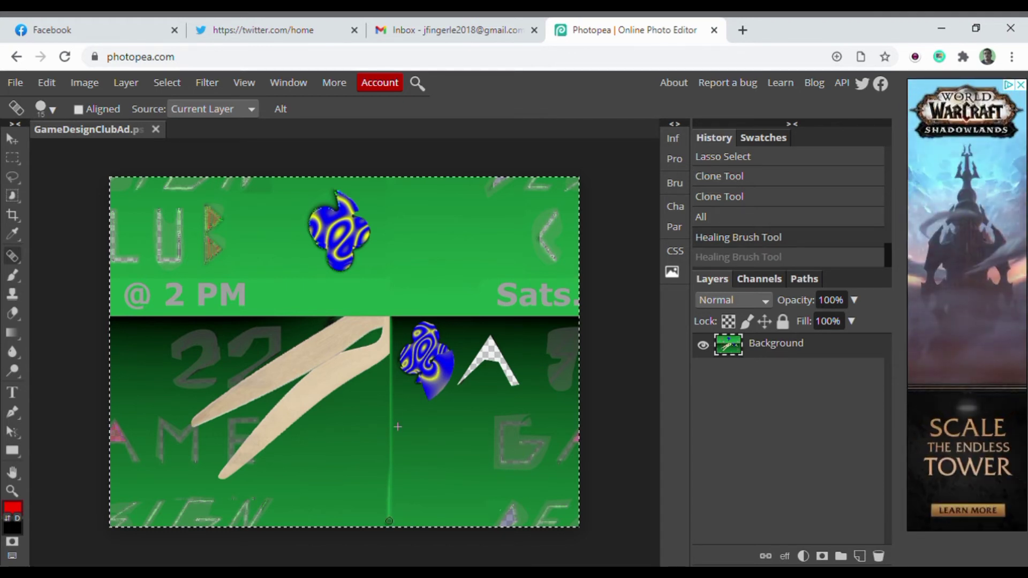
mouse_move(388, 522)
left_mouse_down()
mouse_move(400, 305)
mouse_move(394, 368)
mouse_move(391, 319)
left_mouse_up()
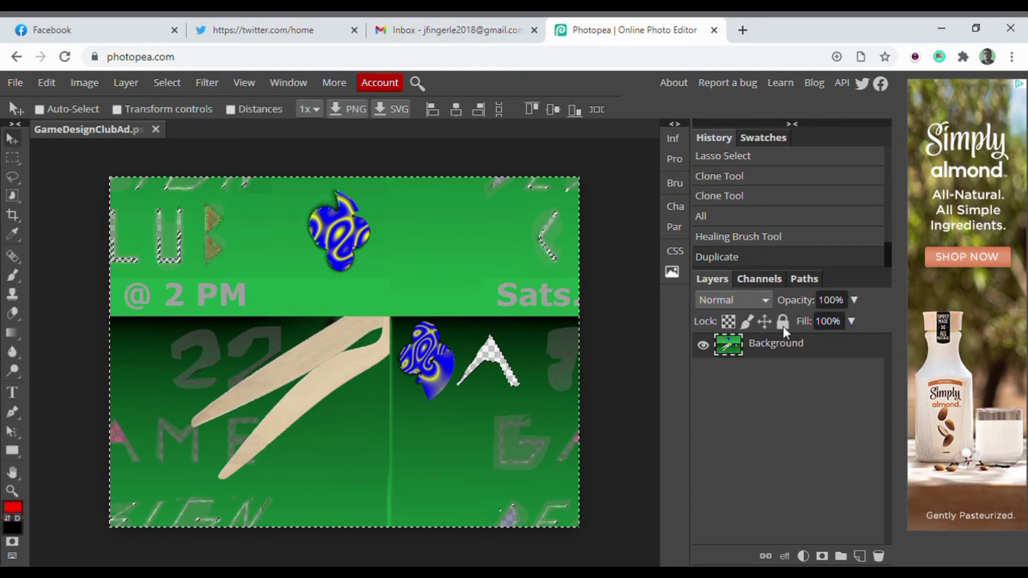
- Duplicate the selected Background content onto a new layer
key("ctrl+j")
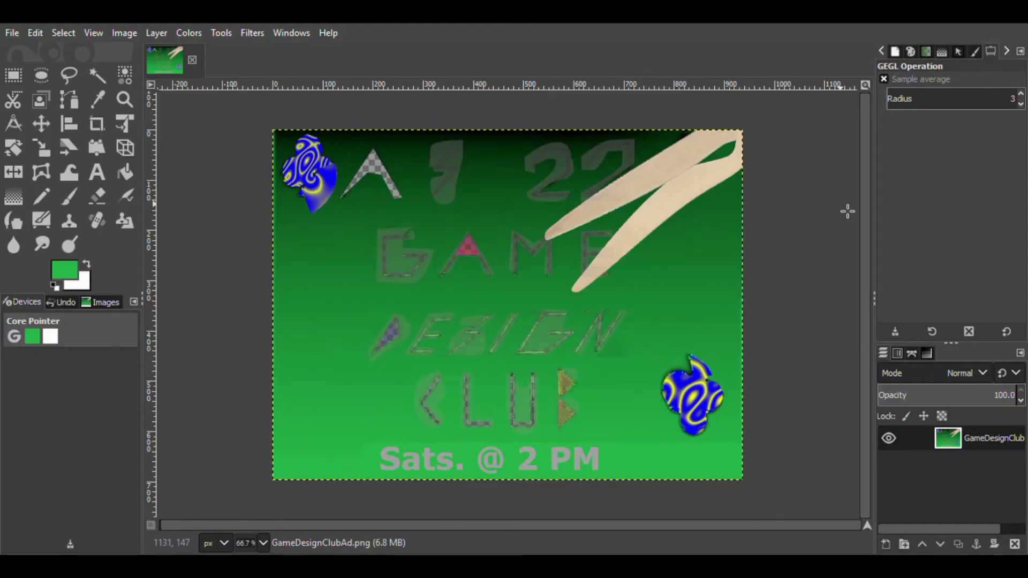
- Switch to GIMP and try recoloring the green background of GameDesignClubAd.png to blue with a color adjustment
left_click(201, 35)
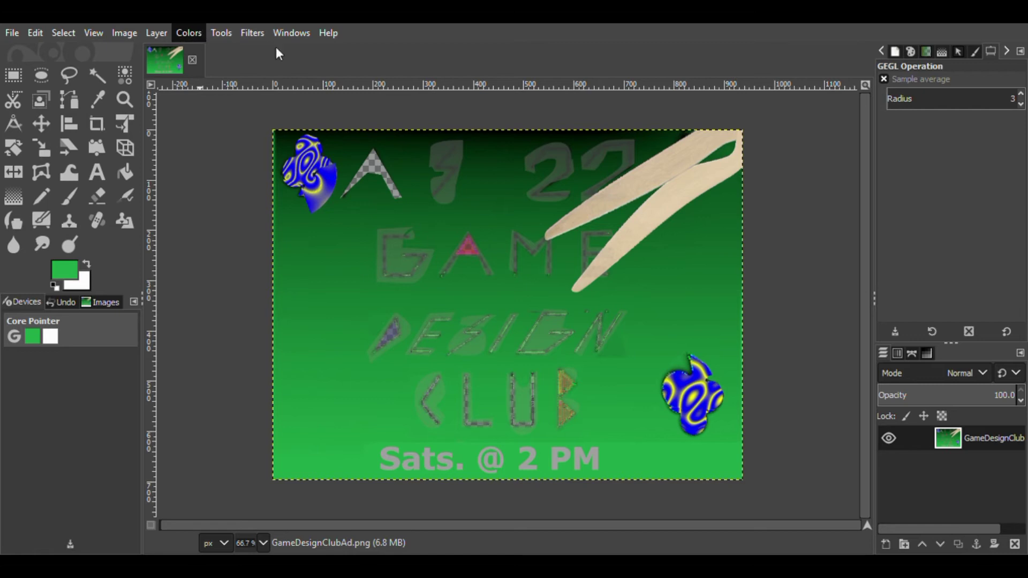
left_click(907, 104)
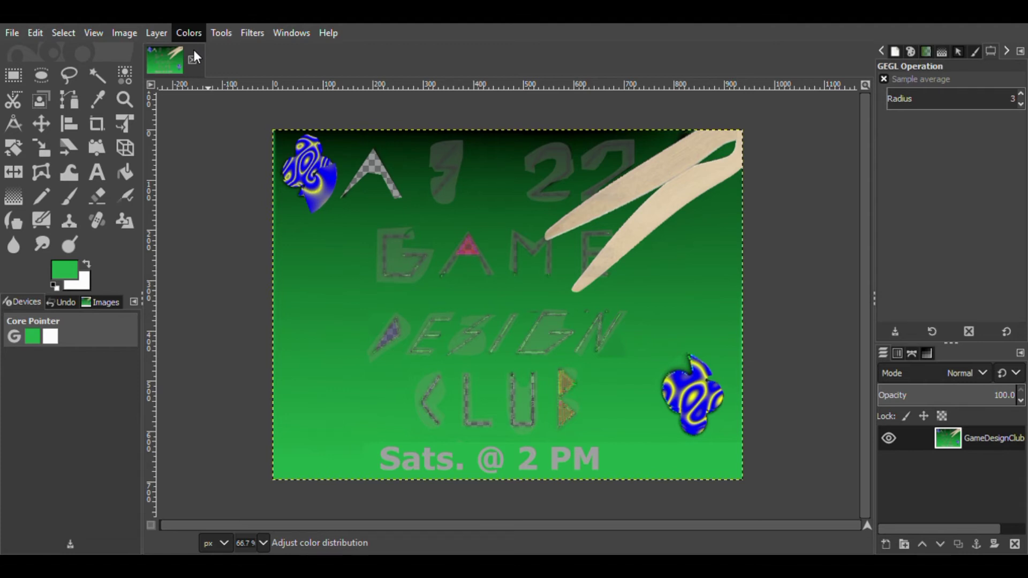
key("Escape")
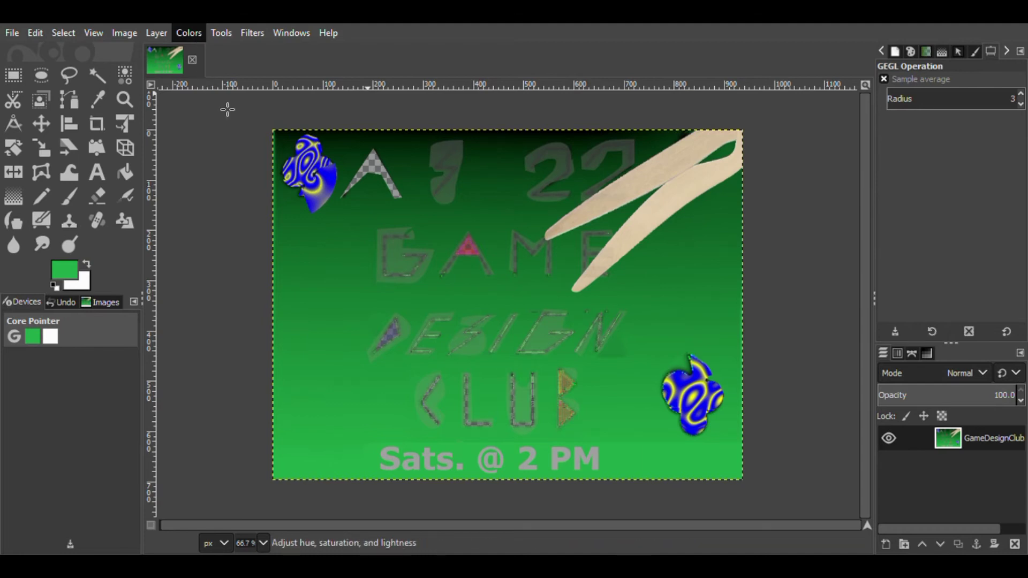
left_click(356, 156)
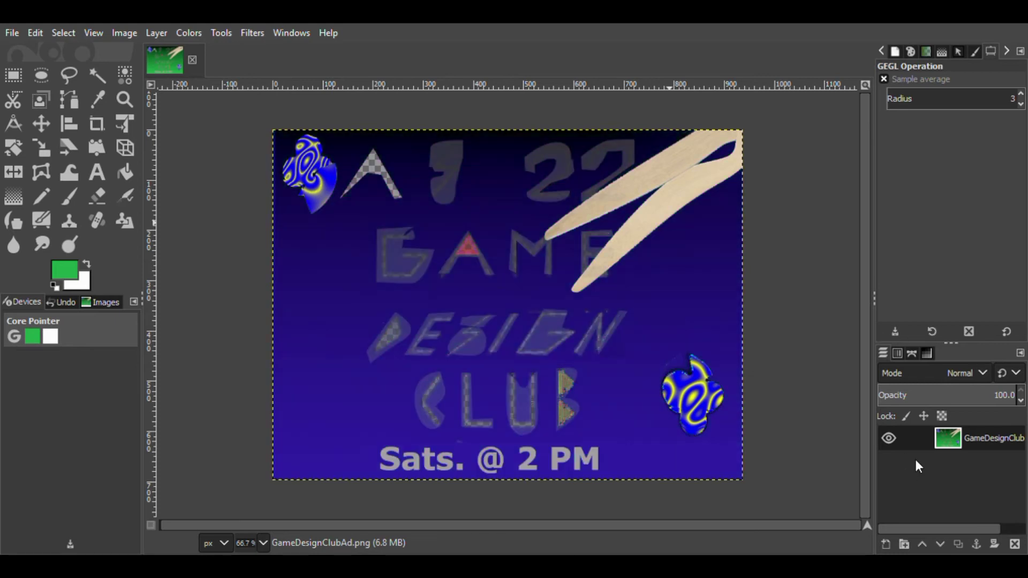
left_click(916, 461)
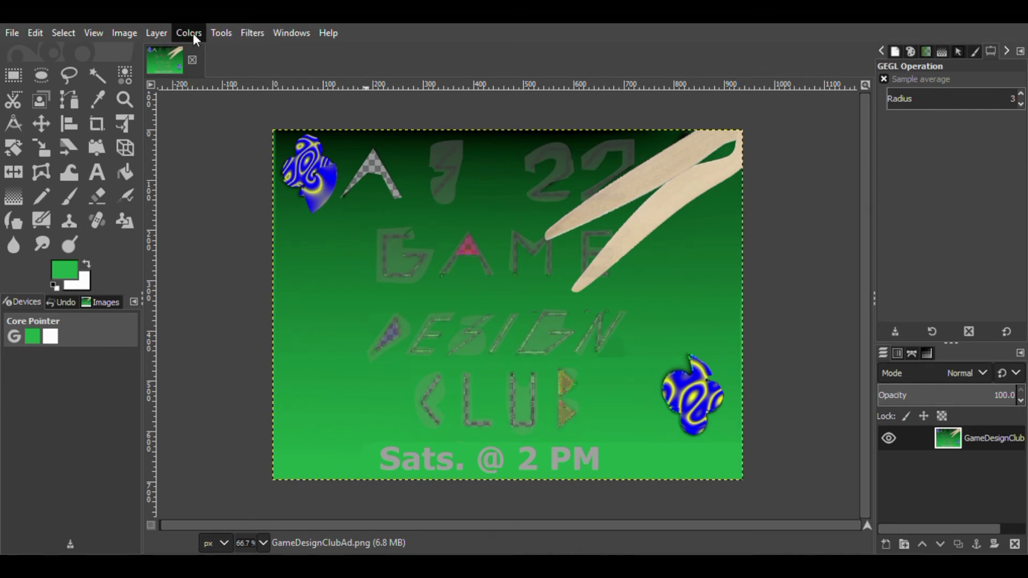
key("Escape")
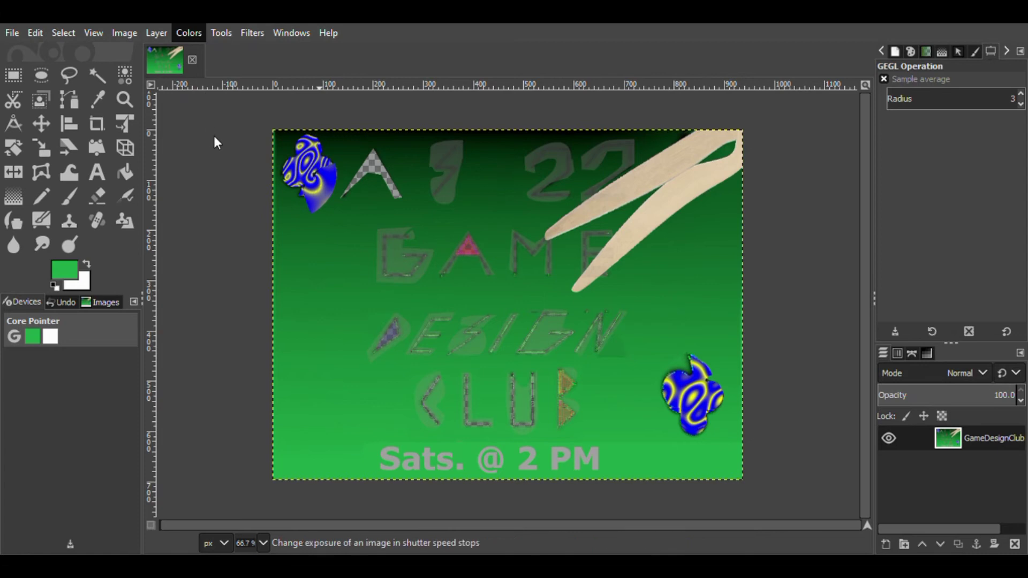
key("Escape")
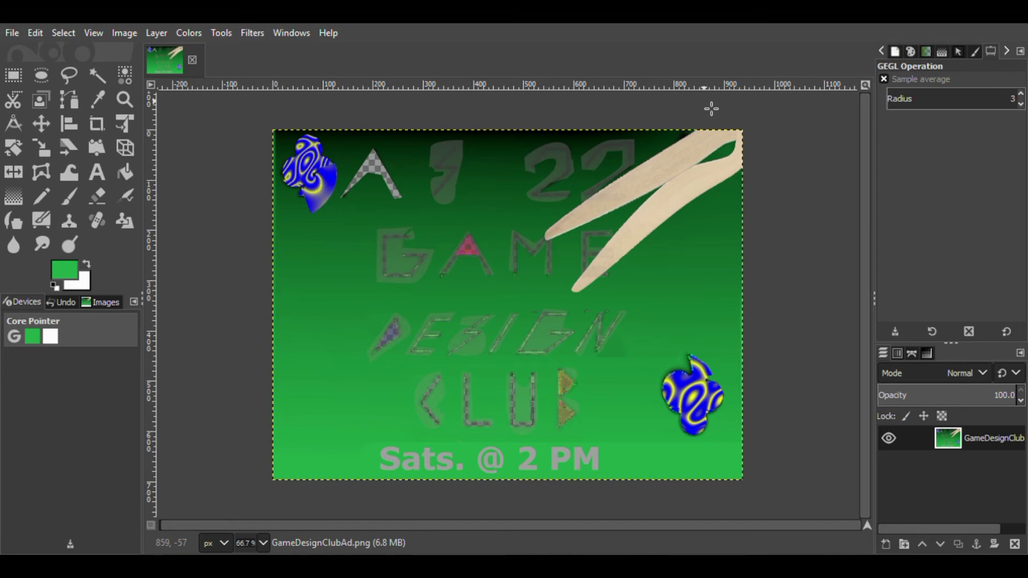
left_click(193, 32)
key("Escape")
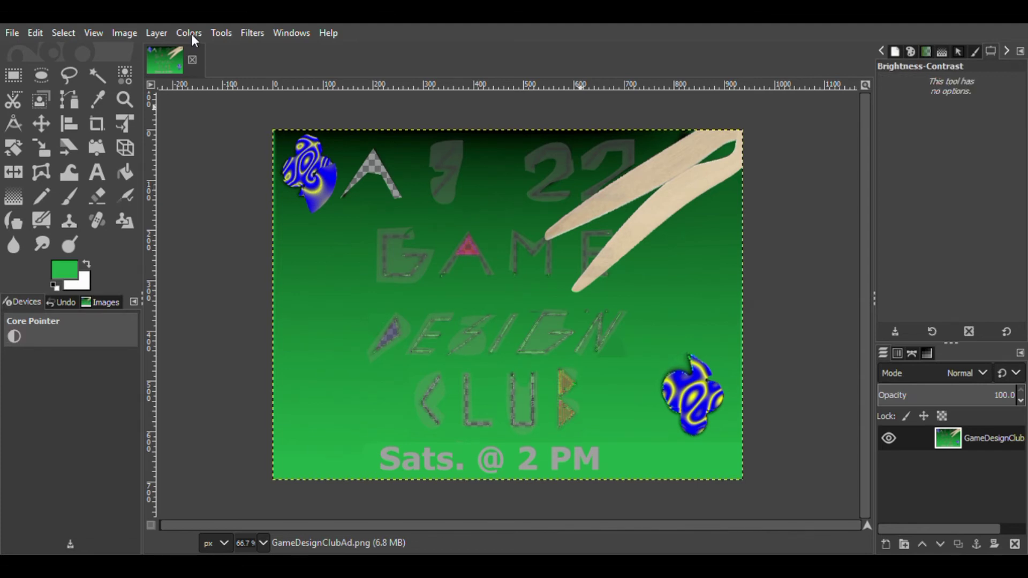
- Try darkening the ad image with Brightness-Contrast and altering its color bands with Curves
left_click(192, 36)
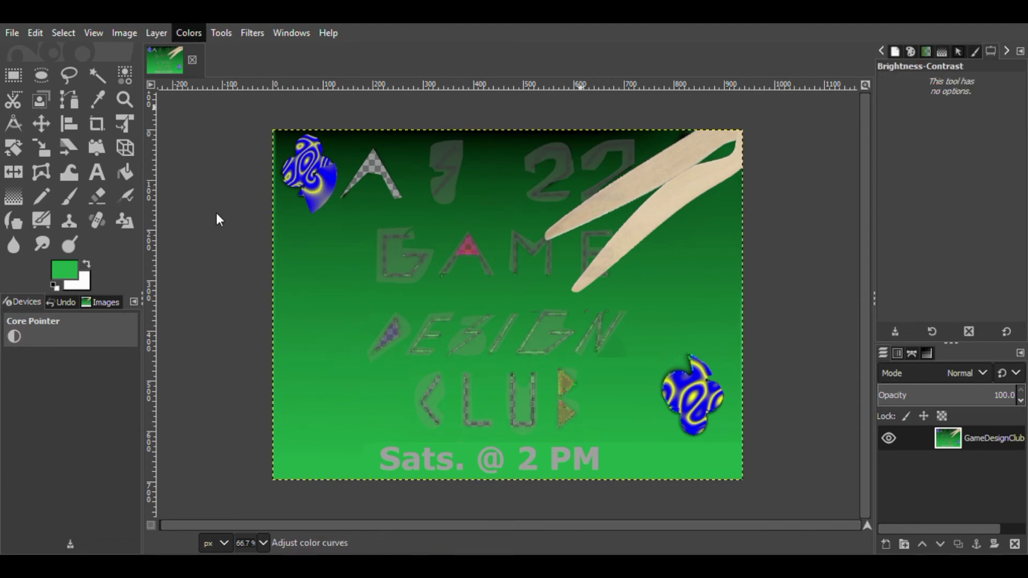
left_click(224, 180)
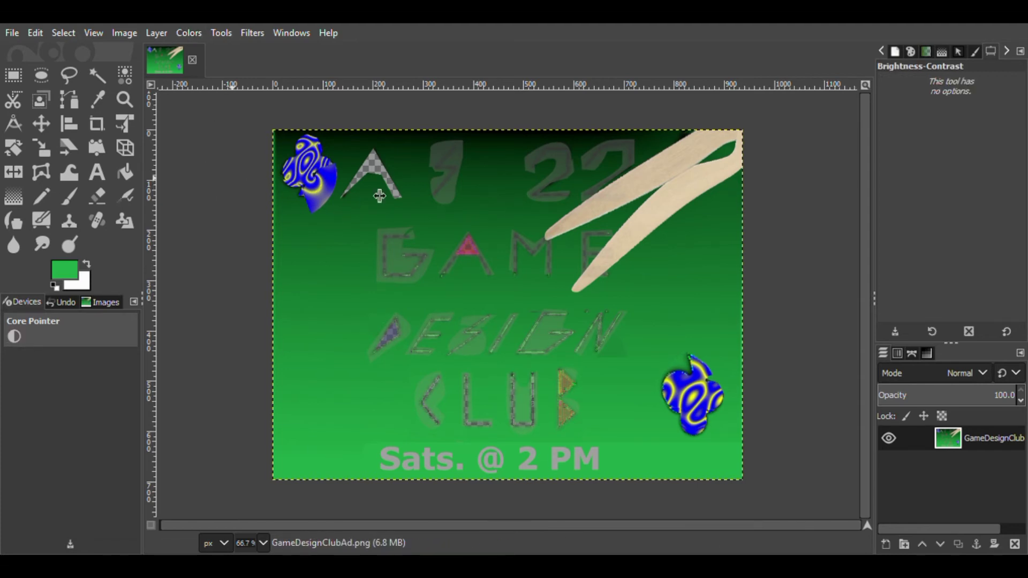
left_click_drag(625, 179, 711, 193)
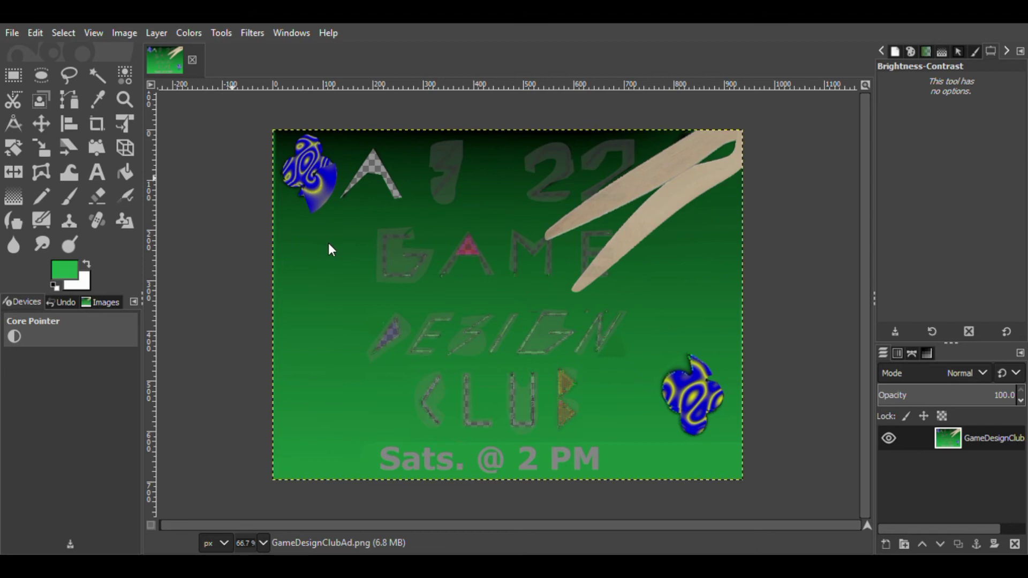
left_click(329, 244)
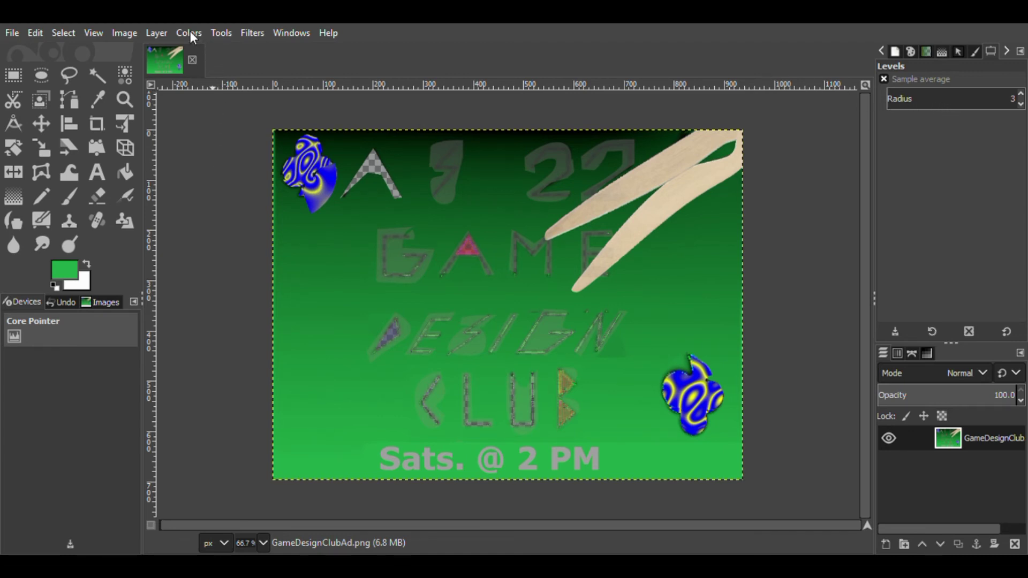
left_click(225, 208)
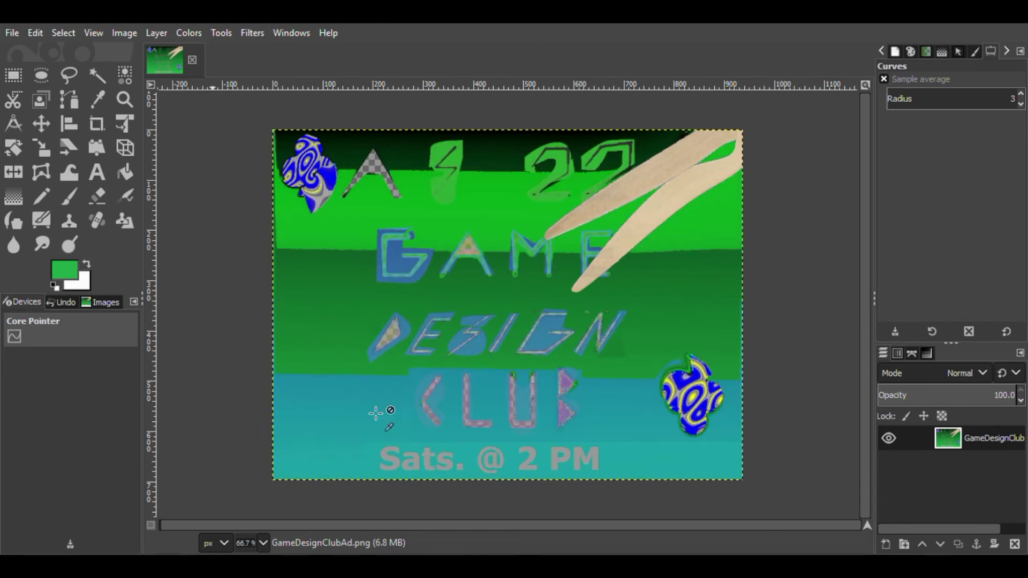
- Invert the colors of the ad image
left_click(189, 33)
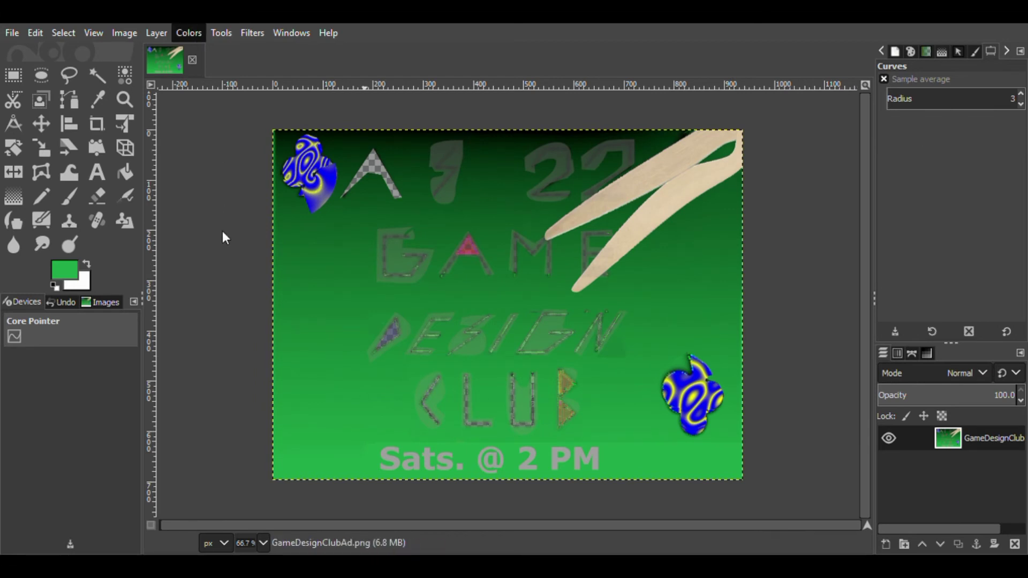
left_click(224, 240)
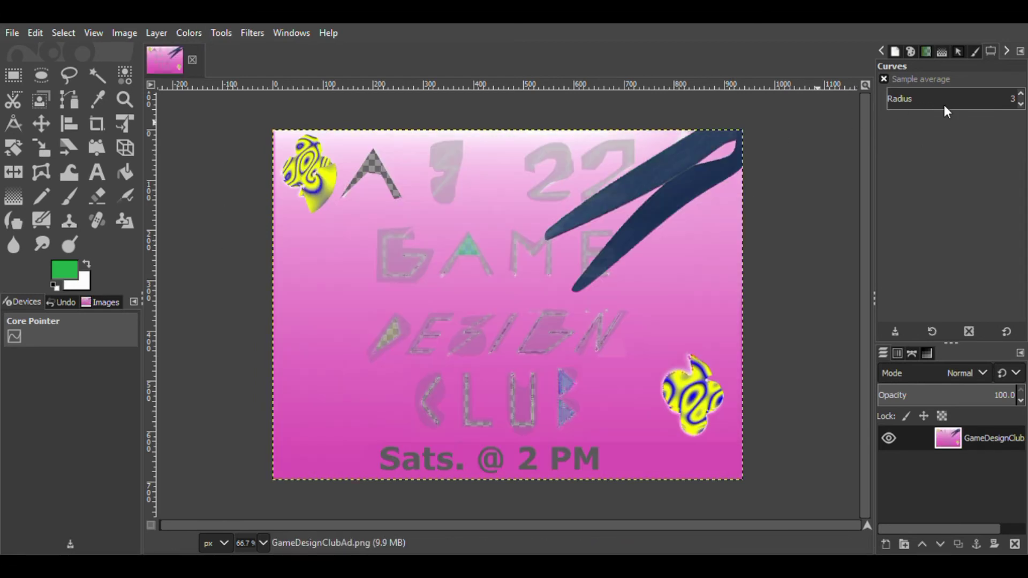
- Undo the color inversion and try a different invert variant on the ad image
key("ctrl+z")
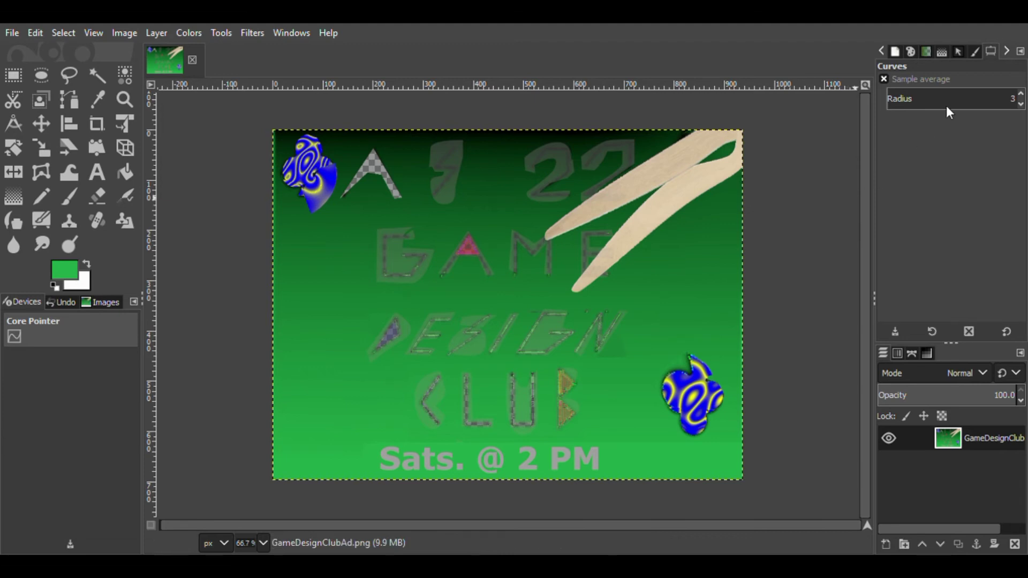
left_click(189, 32)
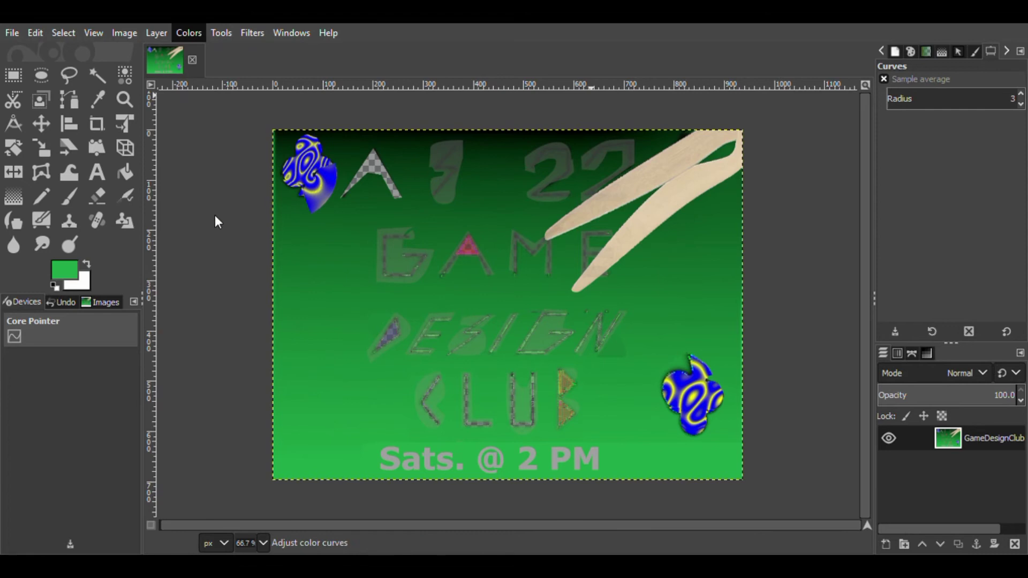
left_click(236, 261)
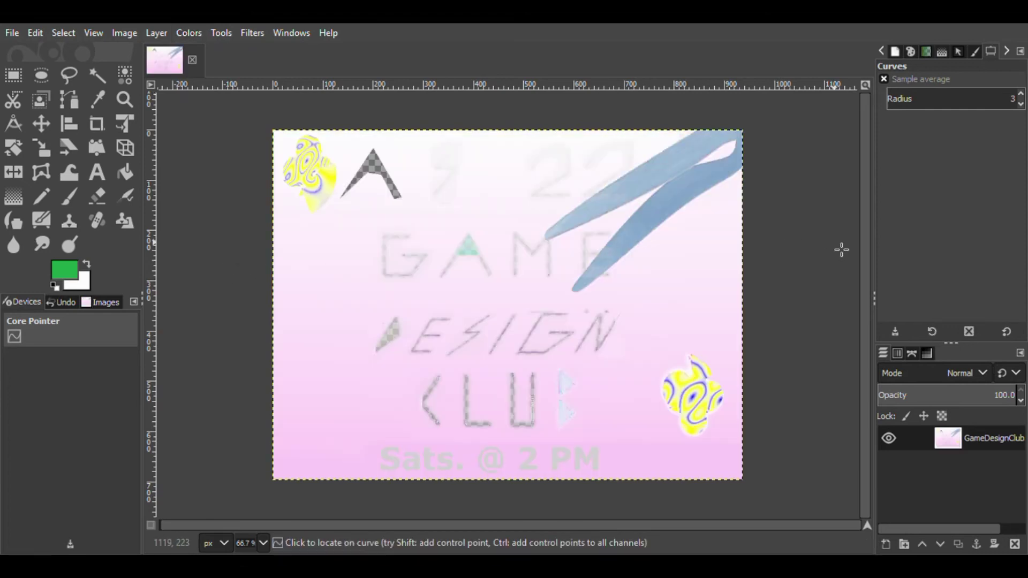
key("ctrl+z")
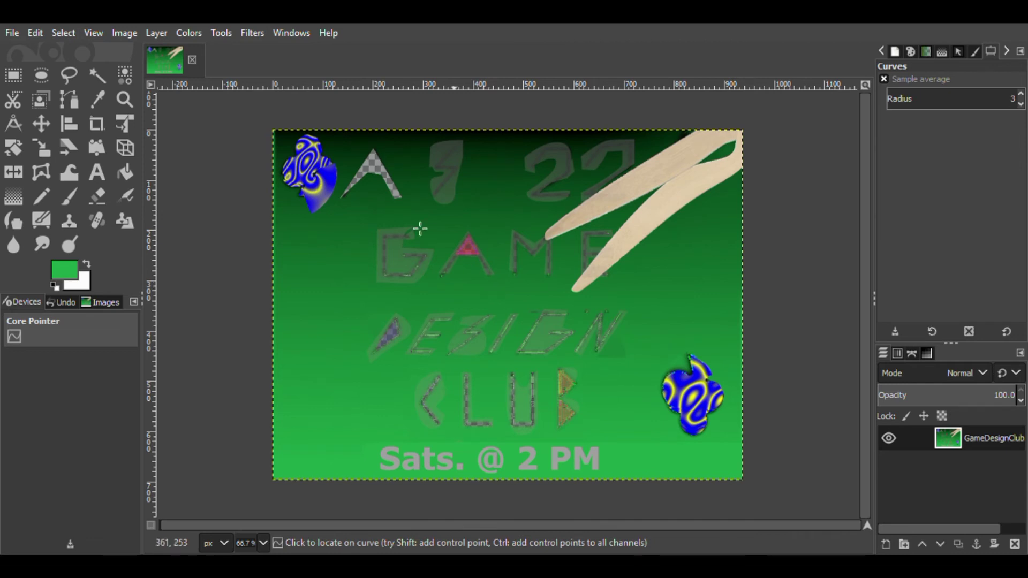
- Try an automatic color correction on the ad image and check the automatic white balance option
left_click(182, 33)
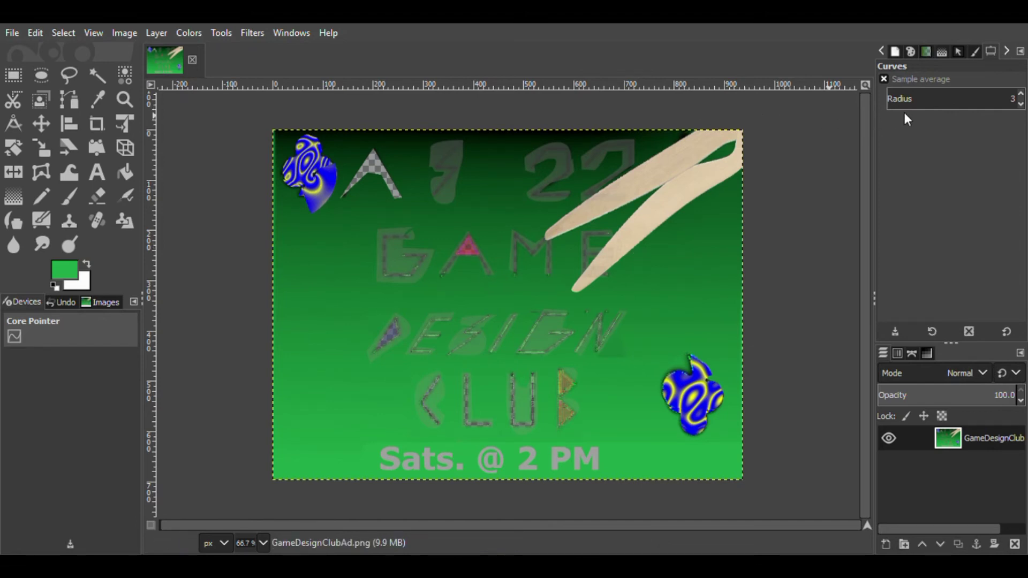
left_click(187, 31)
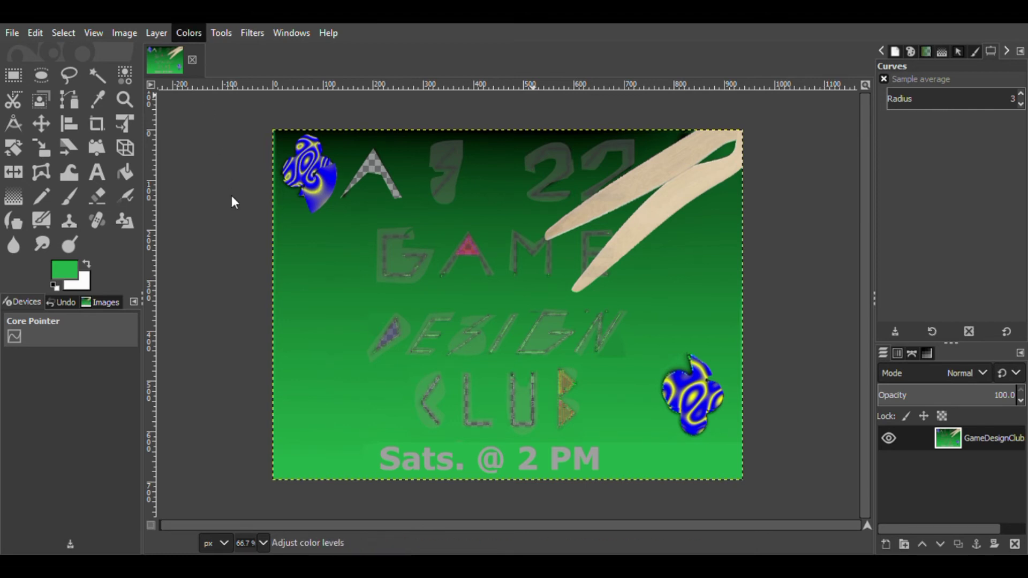
left_click(322, 309)
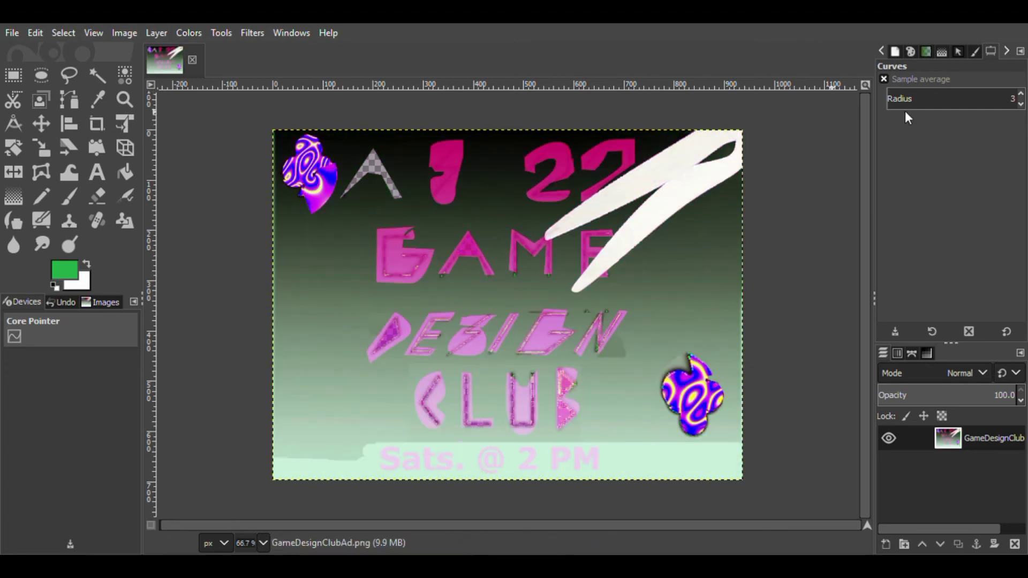
key("ctrl+z")
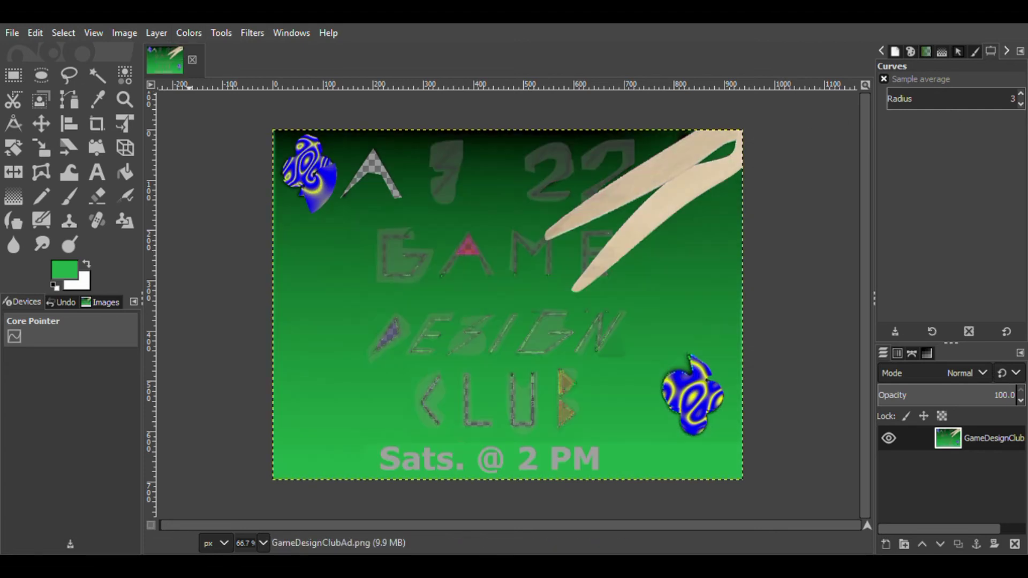
left_click(189, 33)
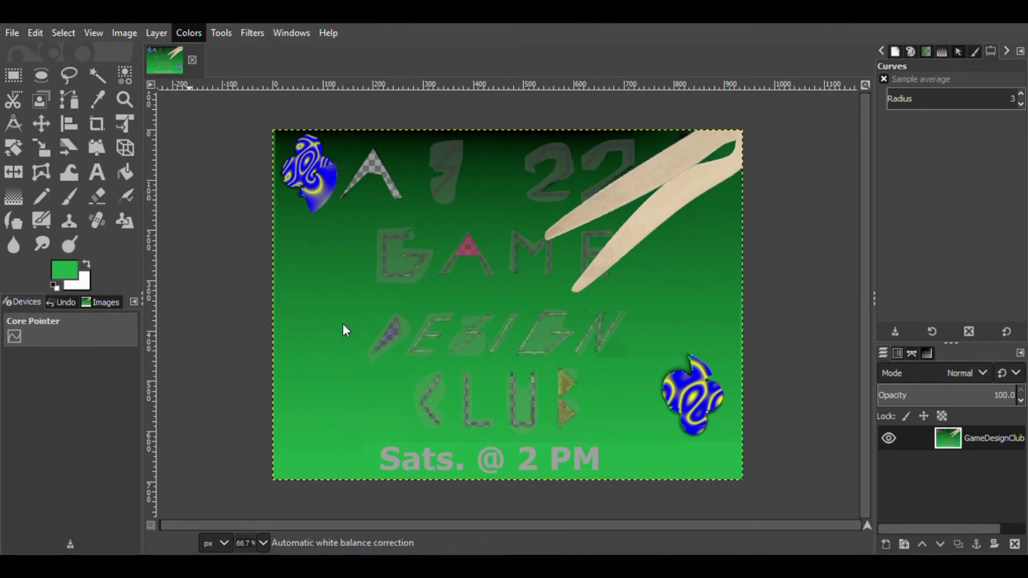
key("ctrl+z")
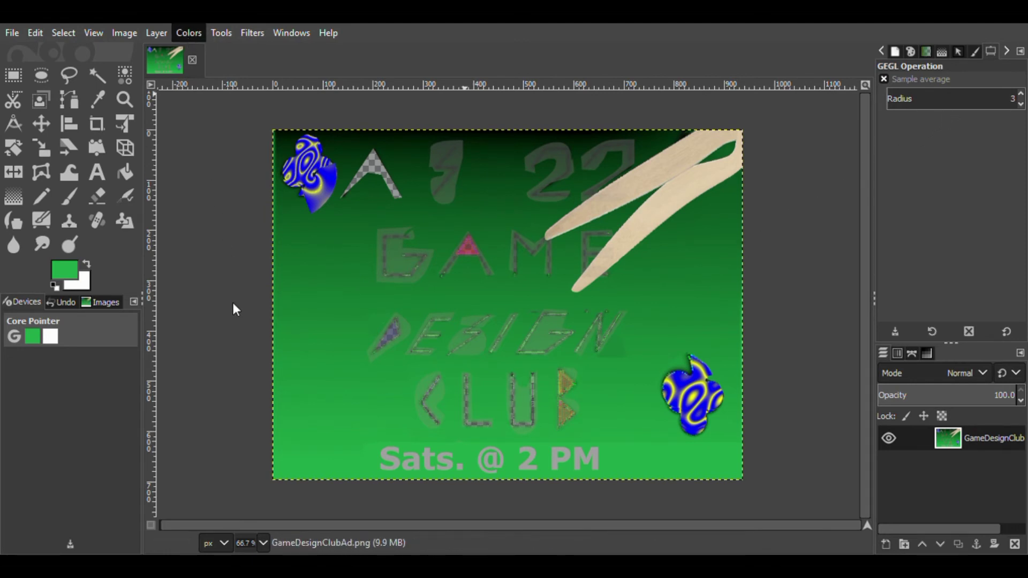
- Try a color-component adjustment on the ad image and close the separate image holding its decomposed CMYK layers
left_click(343, 372)
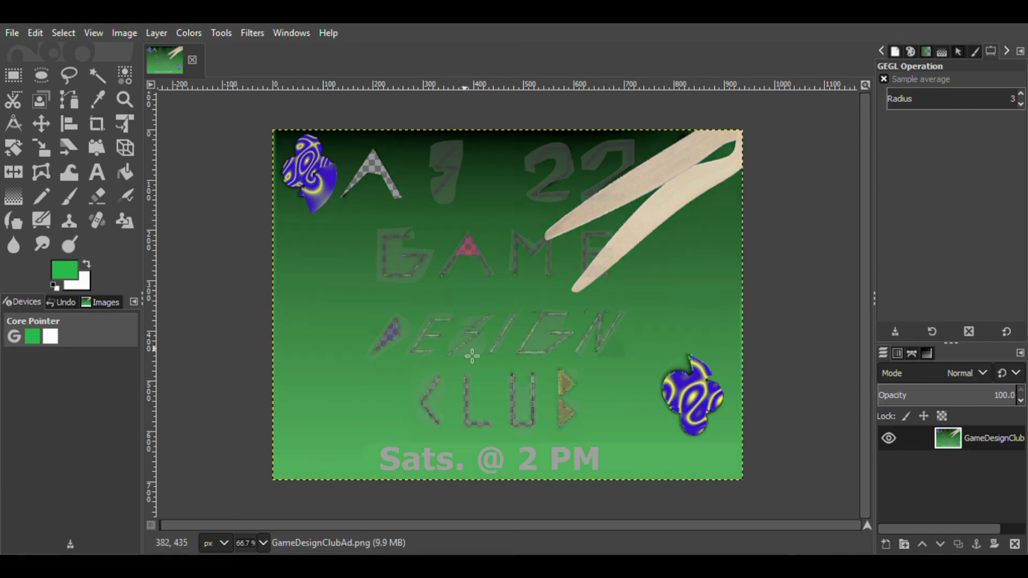
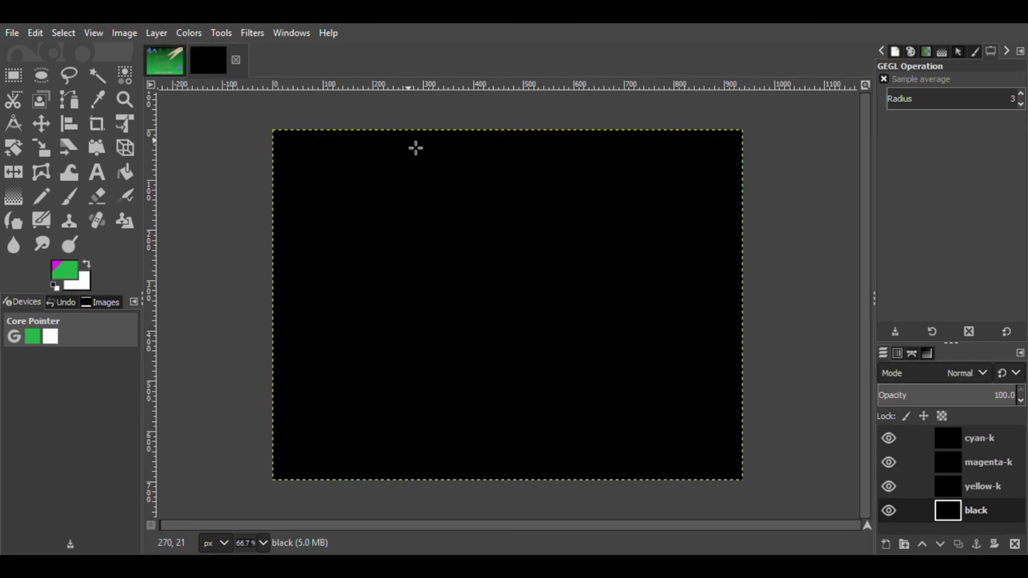
left_click(236, 61)
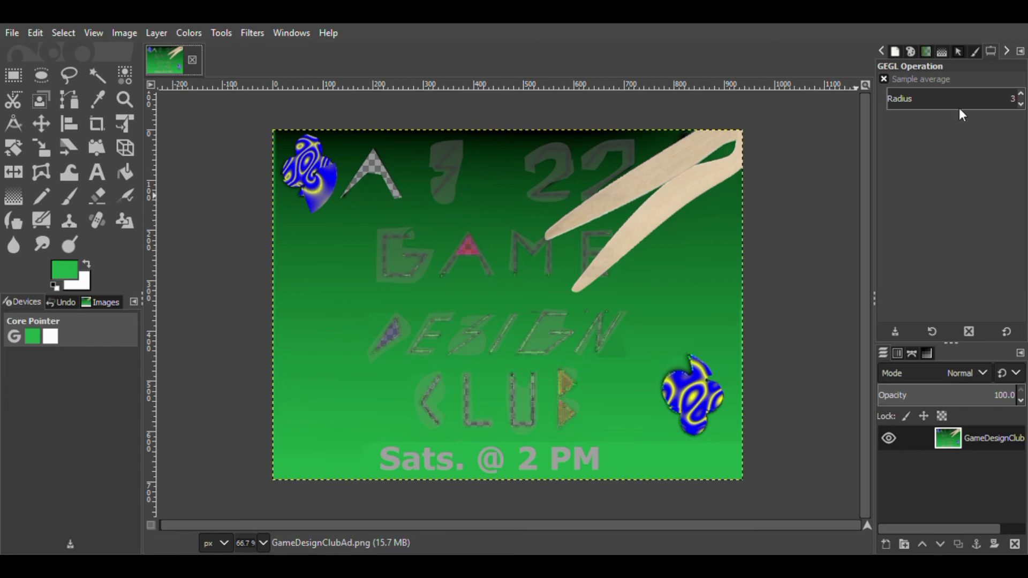
- Try a sepia effect on the whole ad image, comparing it with the original colors
left_click(201, 33)
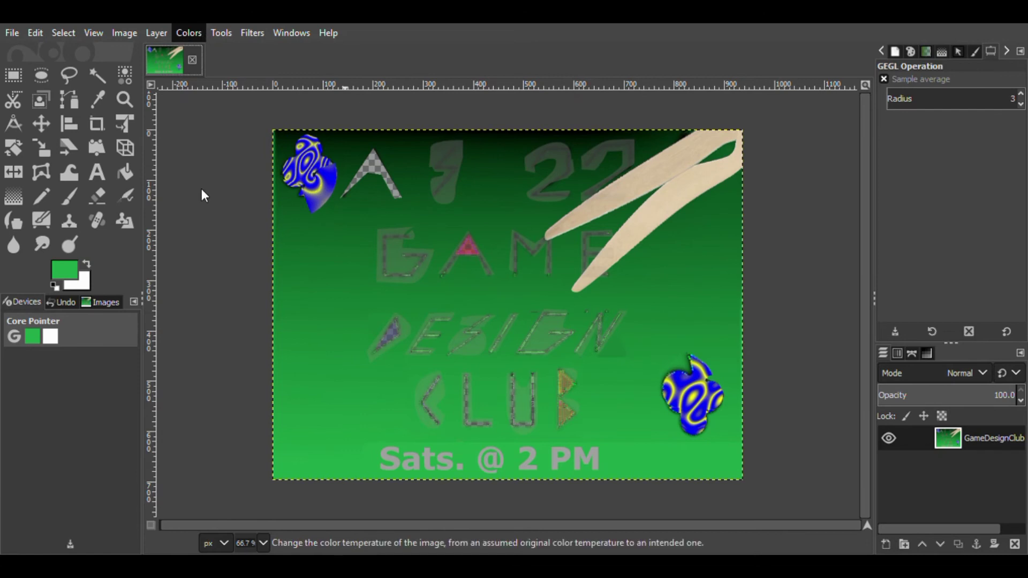
left_click(351, 356)
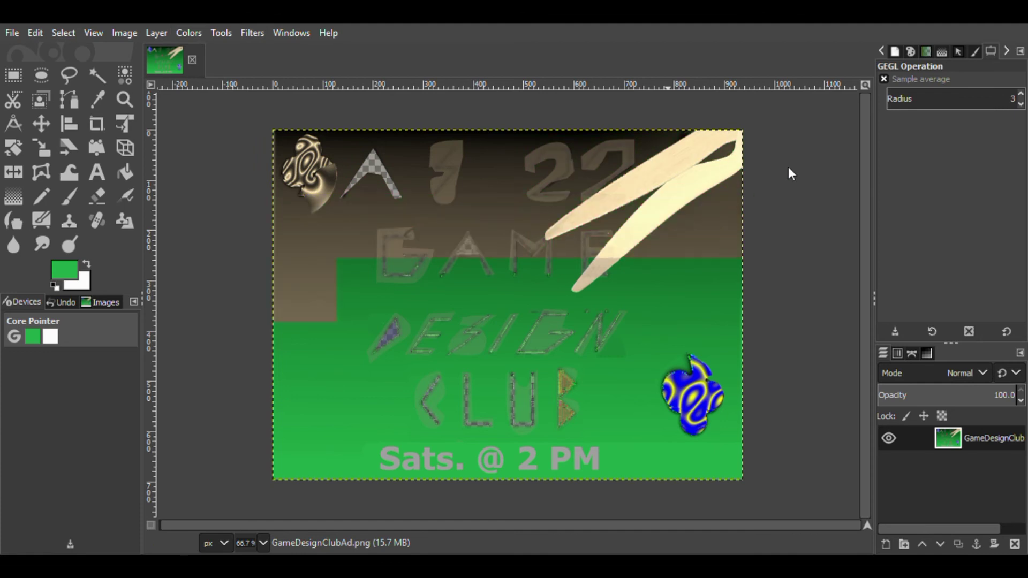
key("ctrl+z")
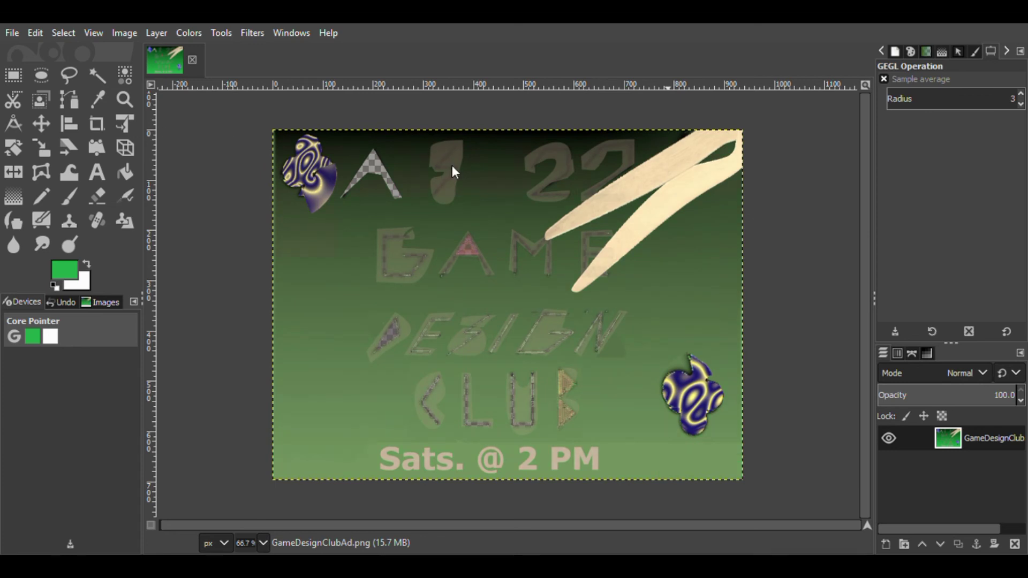
key("ctrl+y")
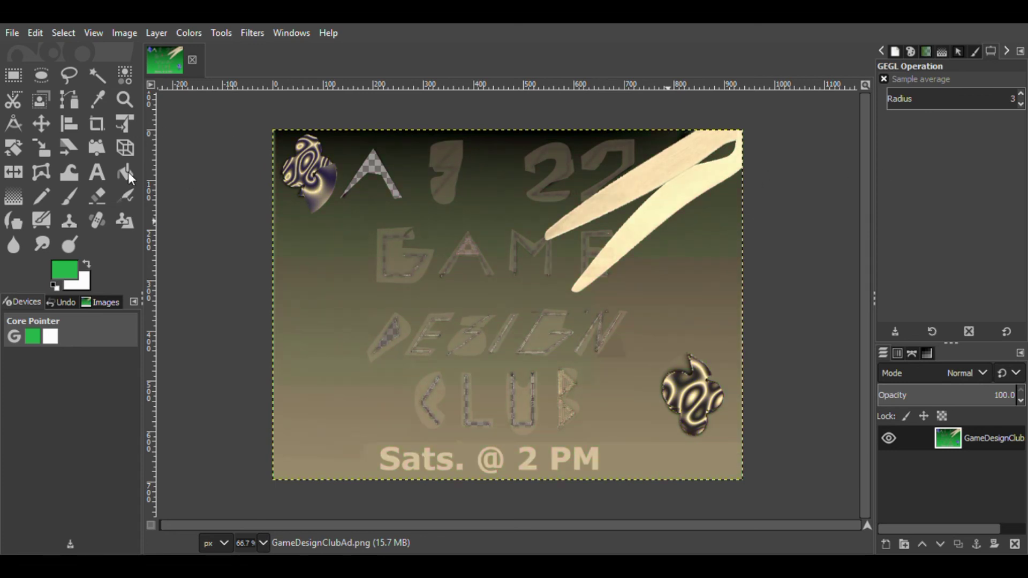
key("ctrl+z")
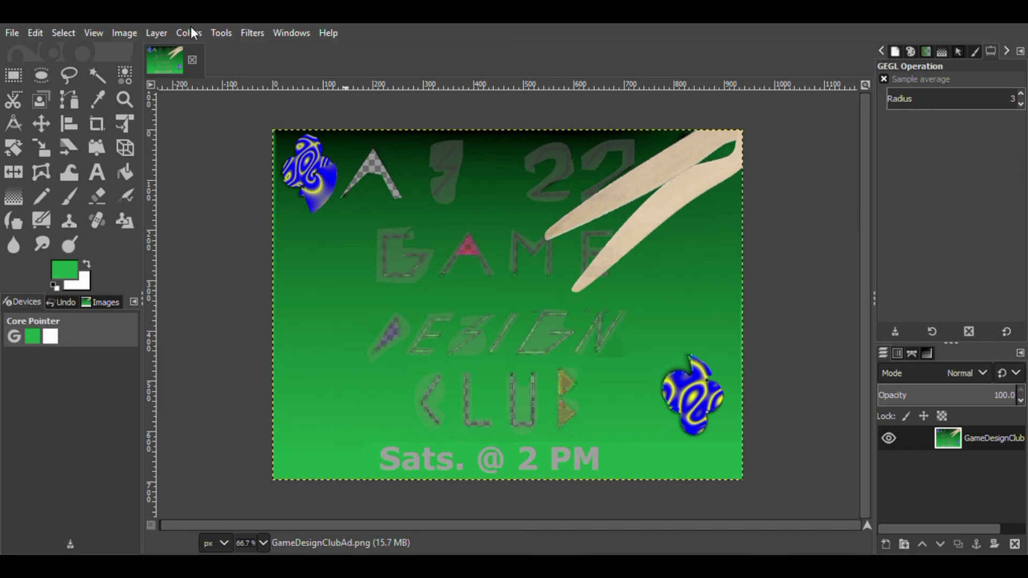
- Try reducing the ad image to pure black and white with Threshold, testing several threshold ranges
left_click(218, 33)
left_click(232, 432)
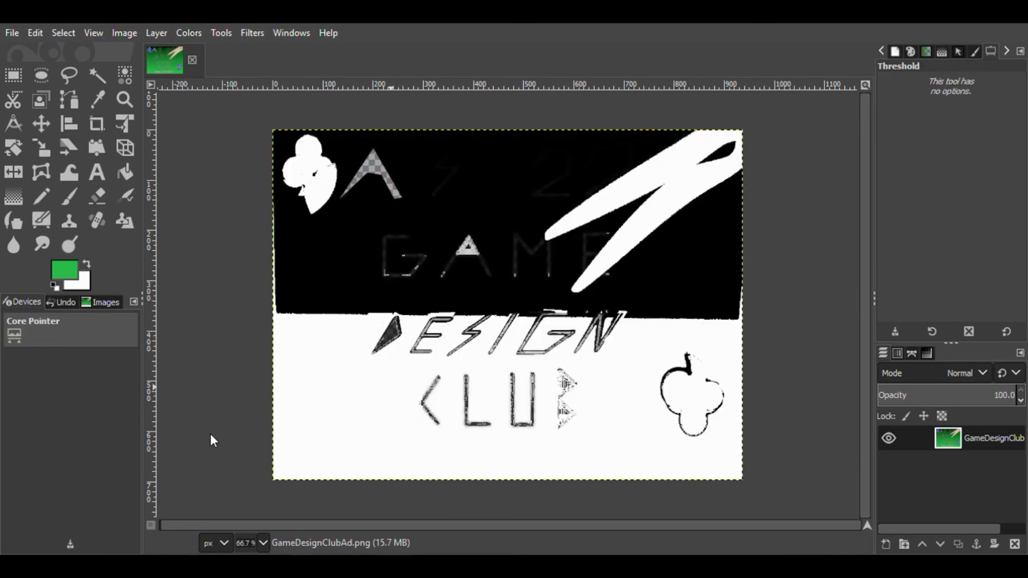
left_click_drag(213, 439, 286, 441)
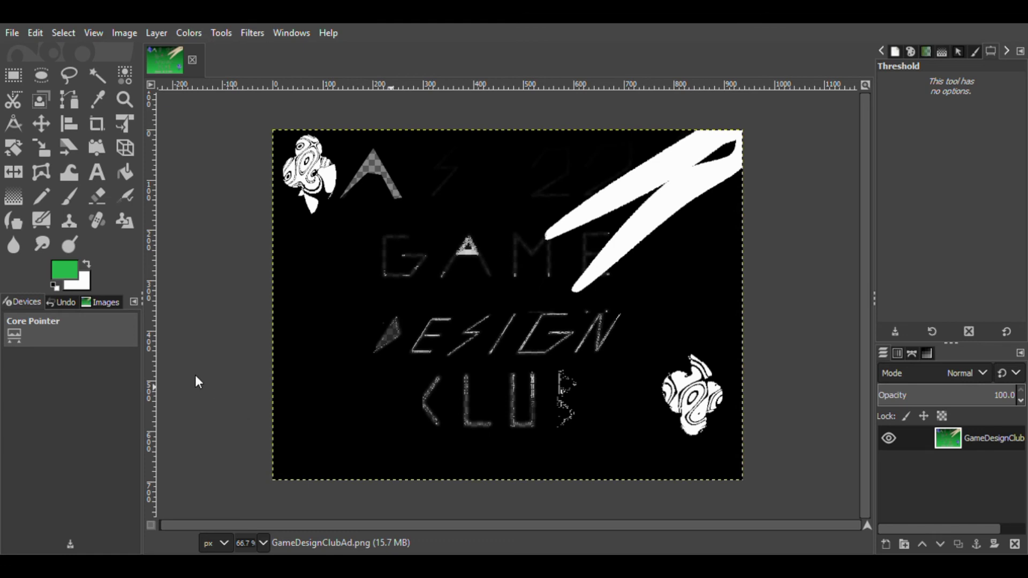
left_click_drag(195, 392, 235, 452)
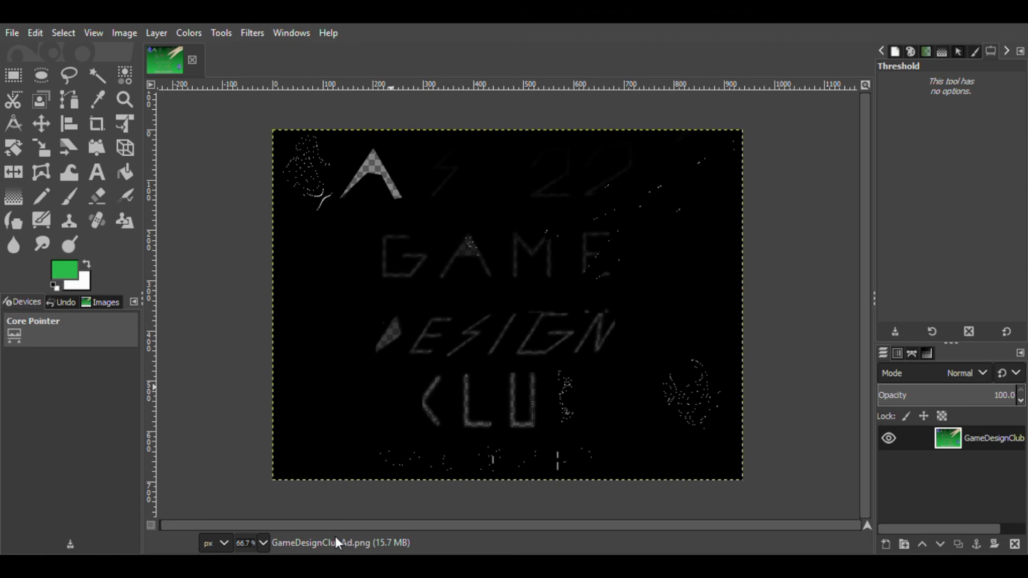
key("Escape")
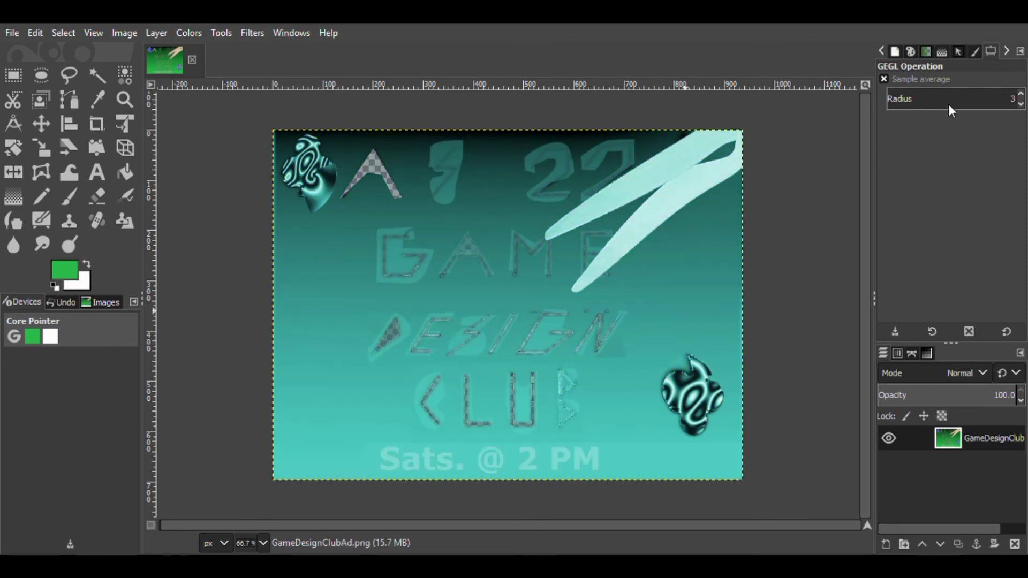
- Try colorizing the ad image teal and posterizing it into flat color bands
key("Escape")
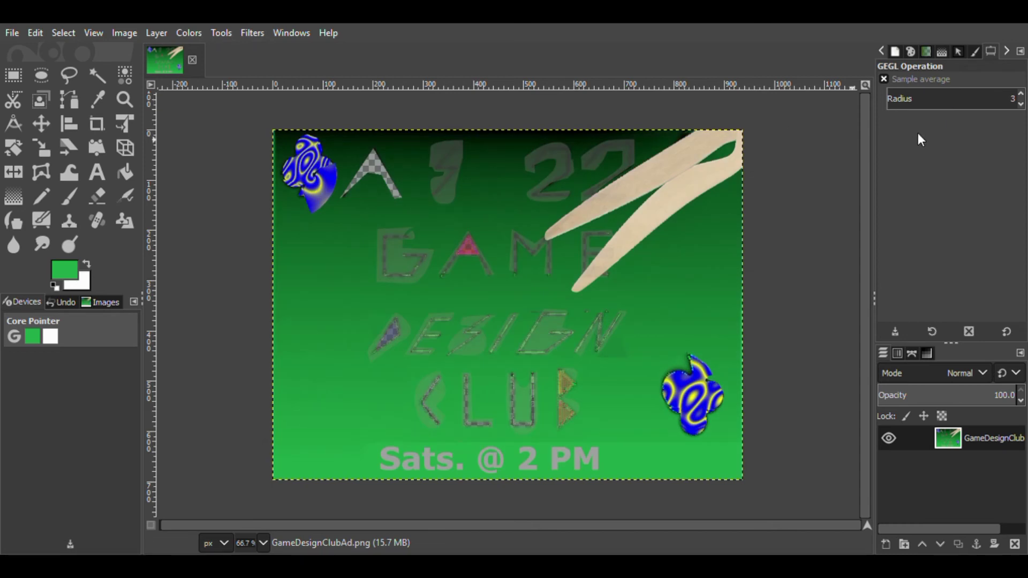
left_click(184, 32)
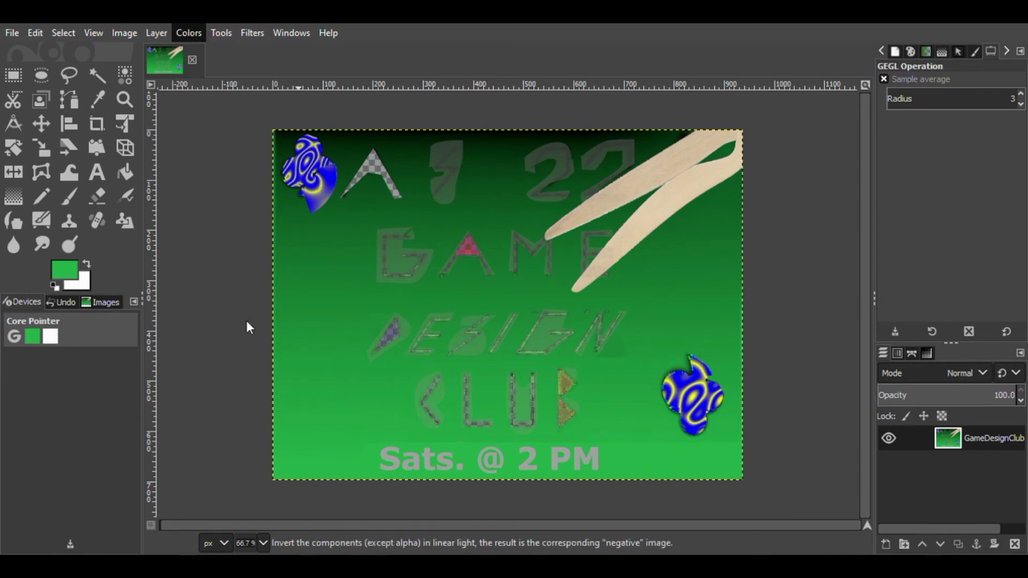
left_click(279, 460)
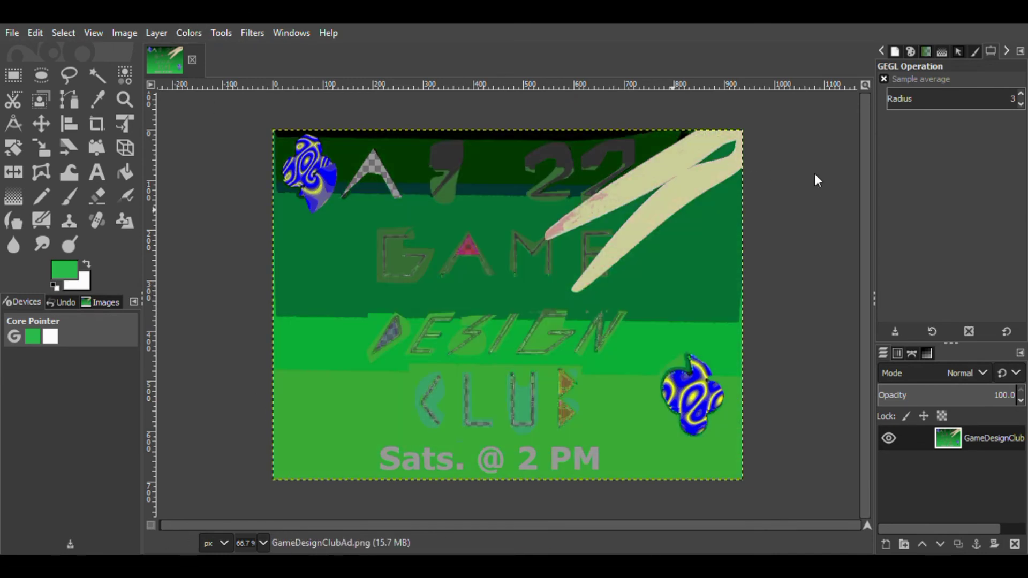
key("ctrl+z")
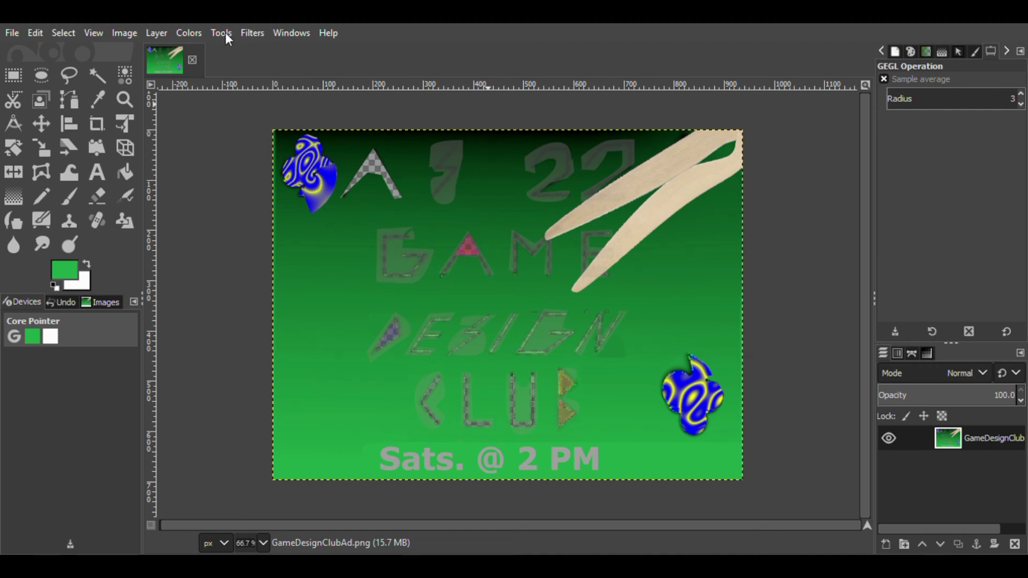
left_click(195, 38)
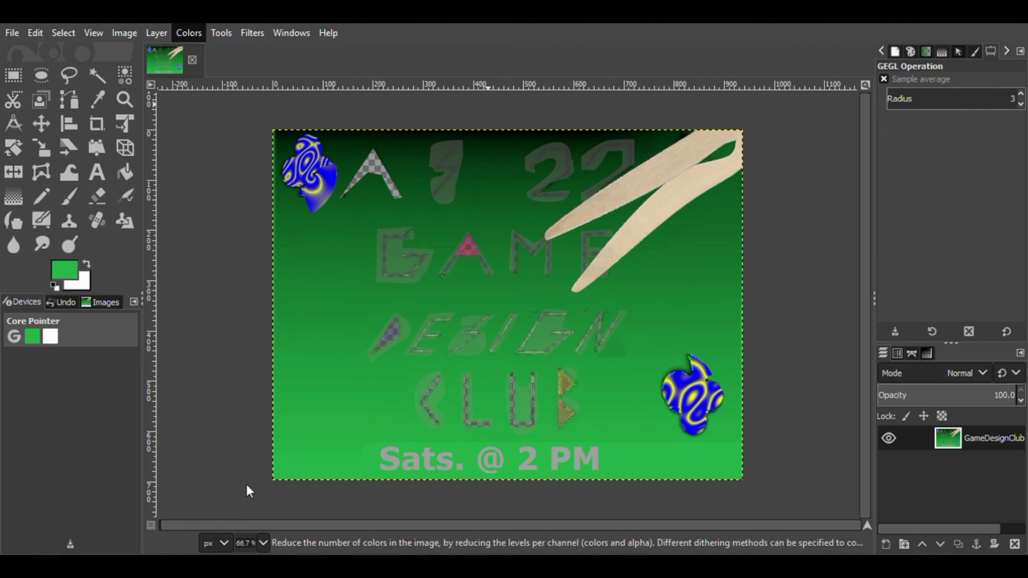
left_click(214, 324)
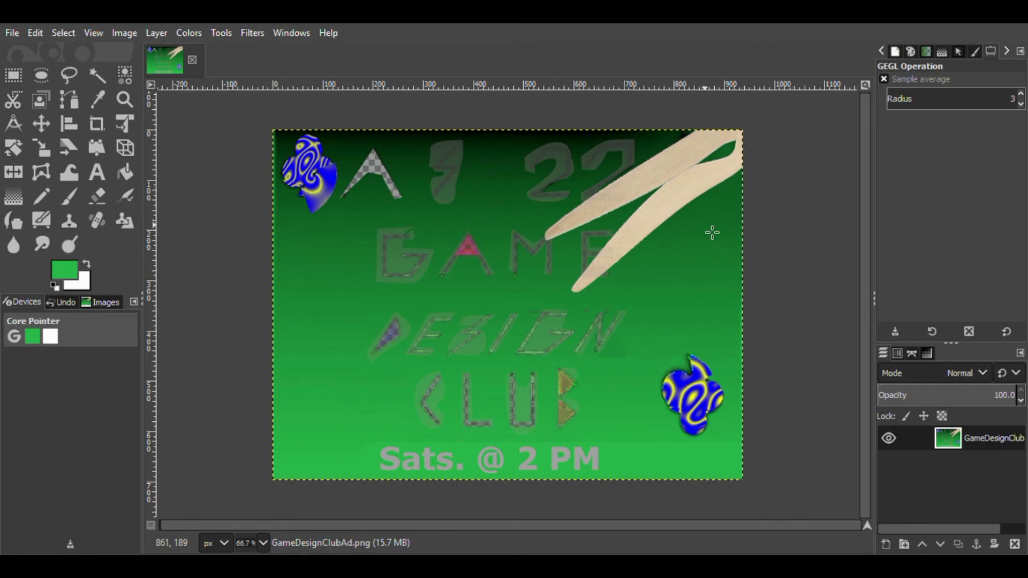
left_click(186, 33)
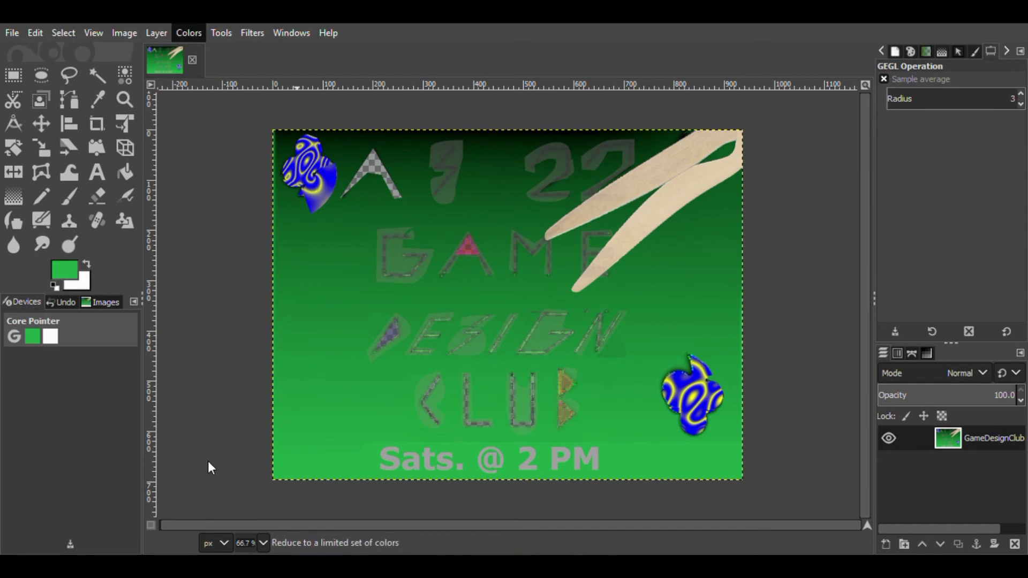
key("Escape")
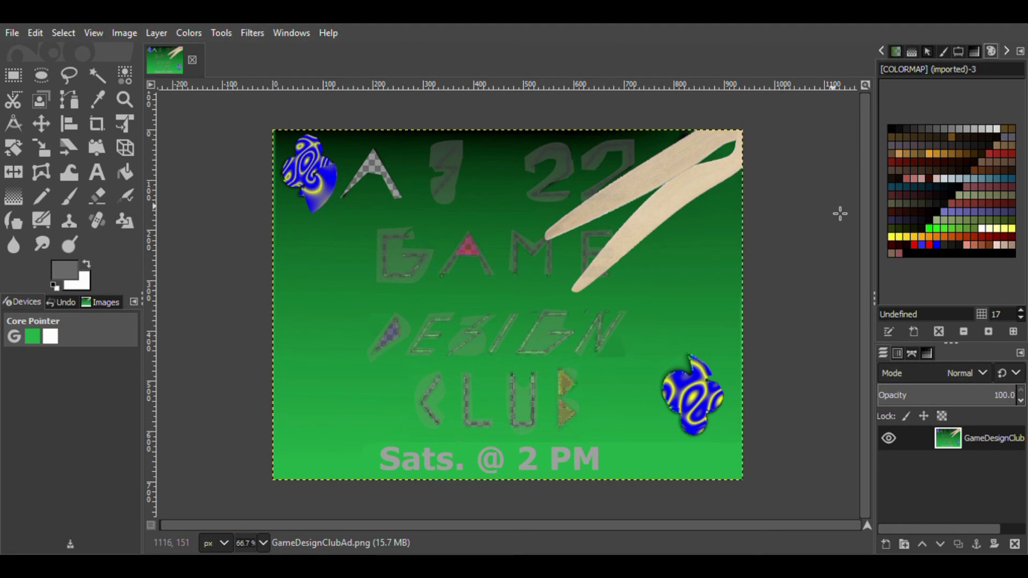
- Pick black, blue and olive green in turn as the foreground color from the imported colormap palette
left_click(891, 129)
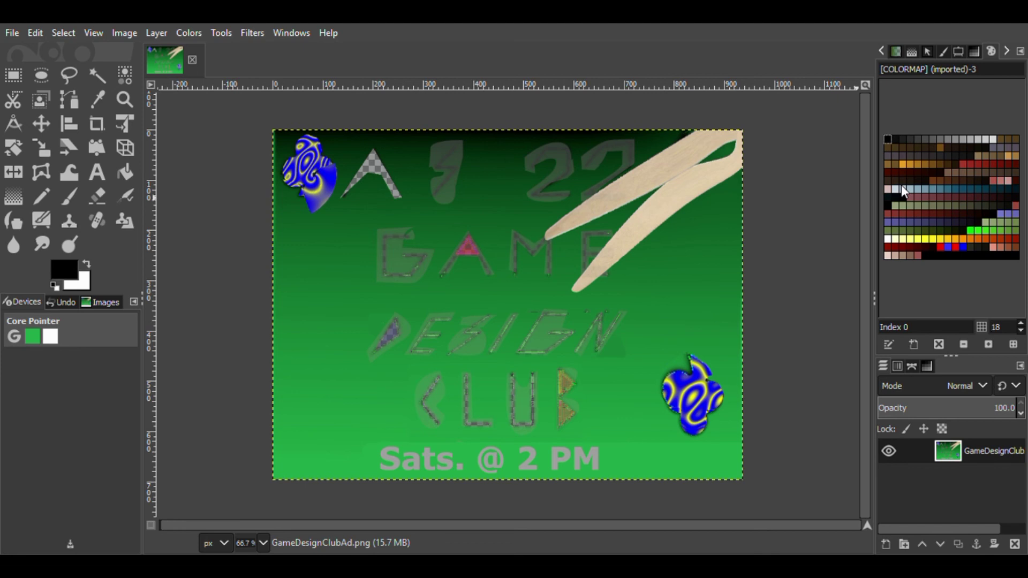
left_click(956, 247)
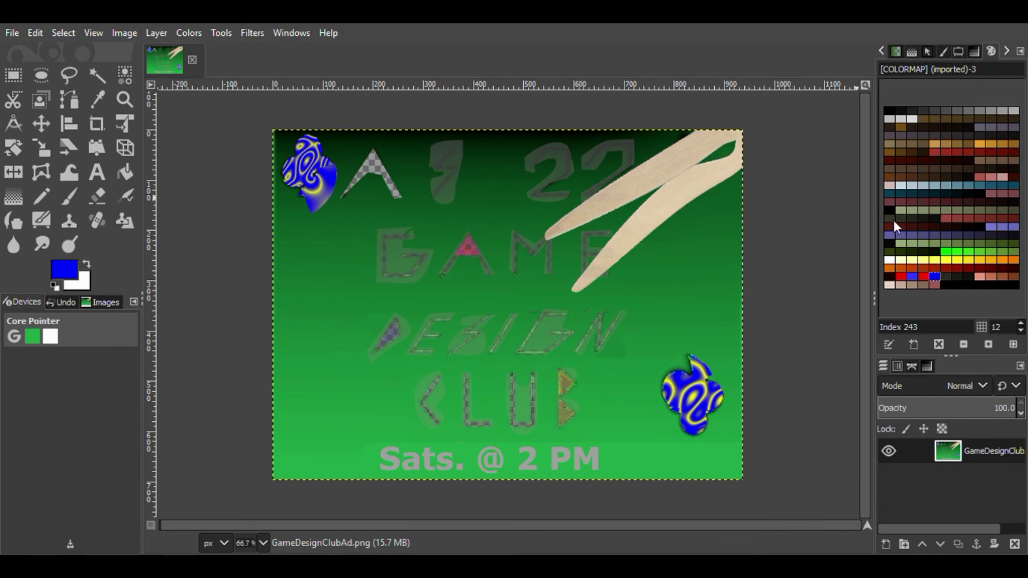
left_click(923, 226)
left_click(946, 202)
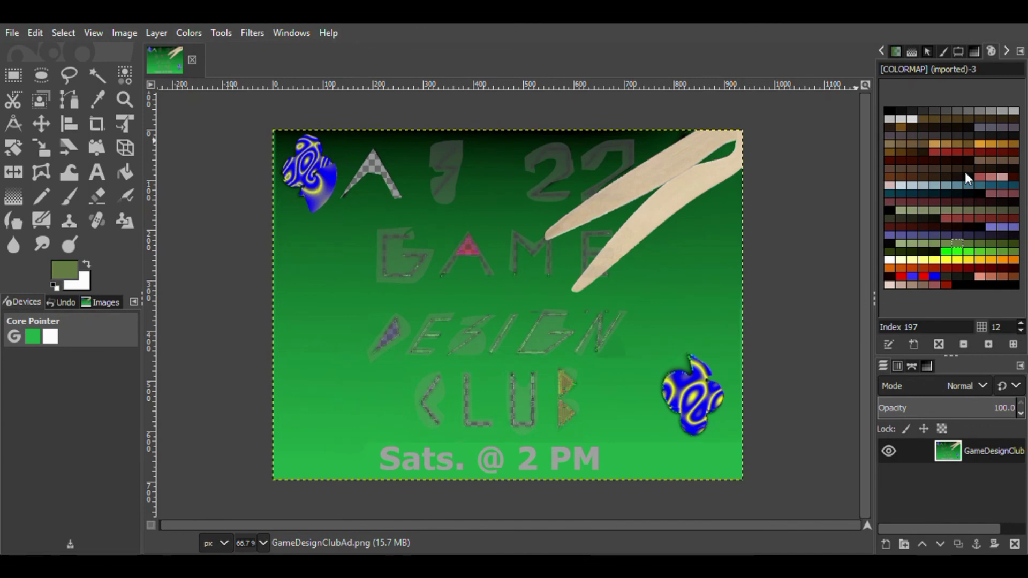
- Browse the available color palettes and make the Blues palette the active one
left_click(976, 55)
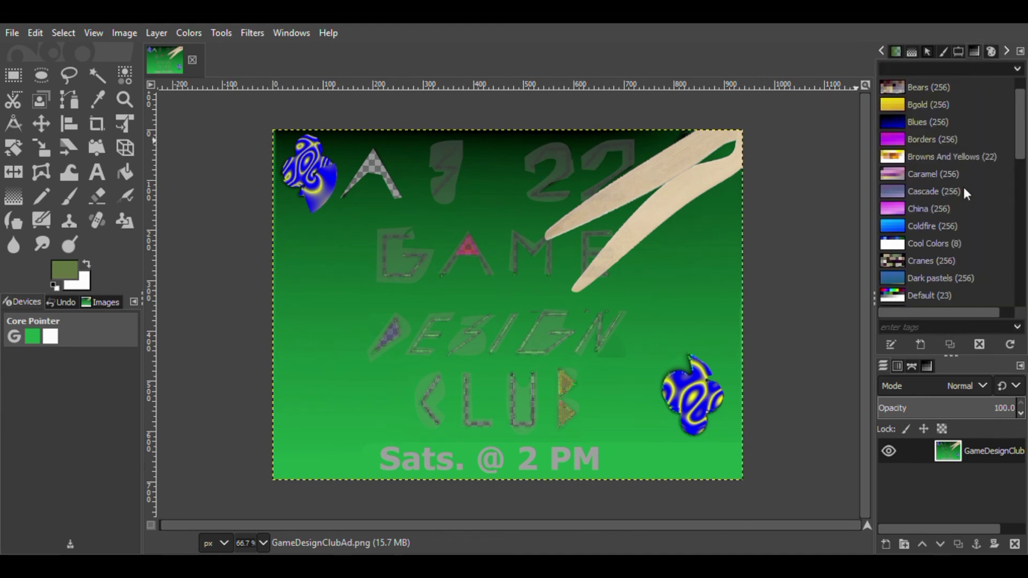
scroll(1011, 200, "down", 6)
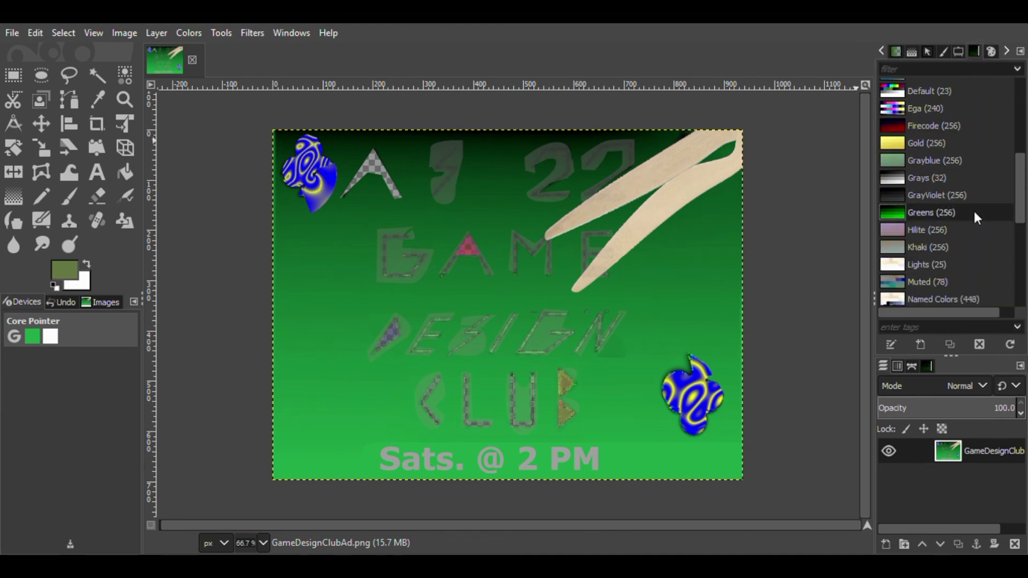
scroll(1005, 260, "down", 6)
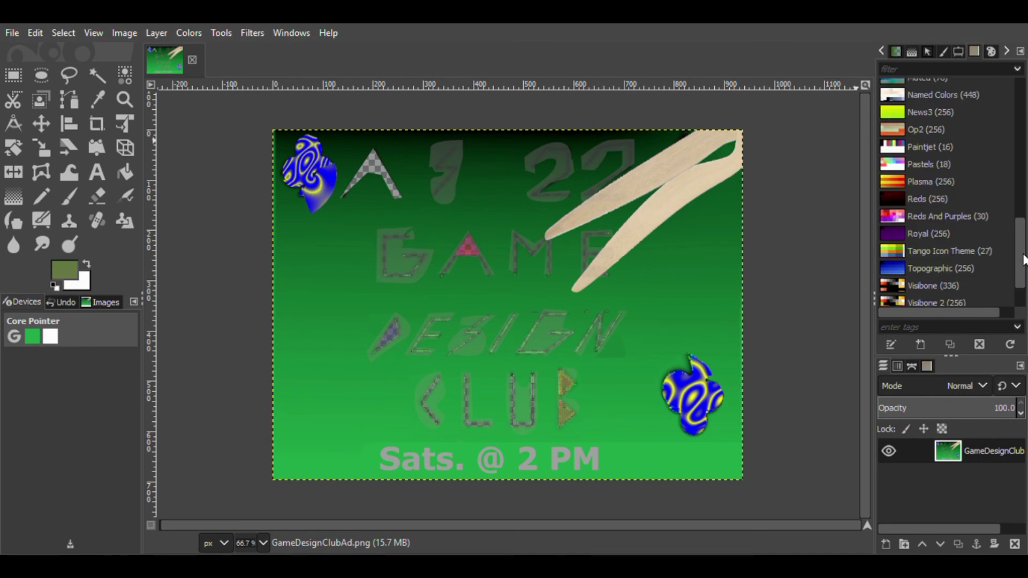
mouse_move(1024, 260)
left_mouse_down()
mouse_move(1024, 129)
mouse_move(1024, 276)
left_mouse_up()
left_click(940, 223)
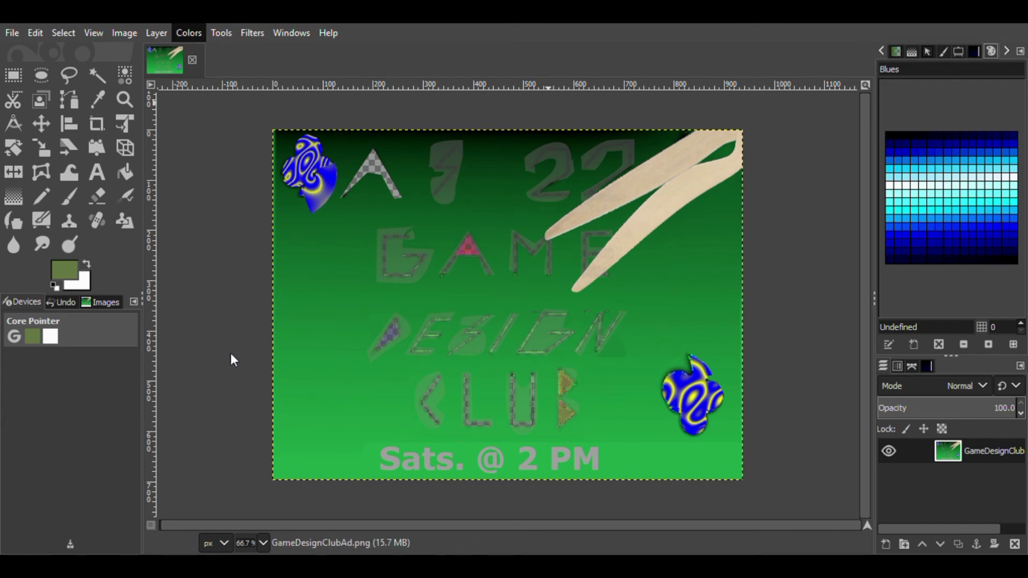
left_click(355, 401)
left_click(428, 381)
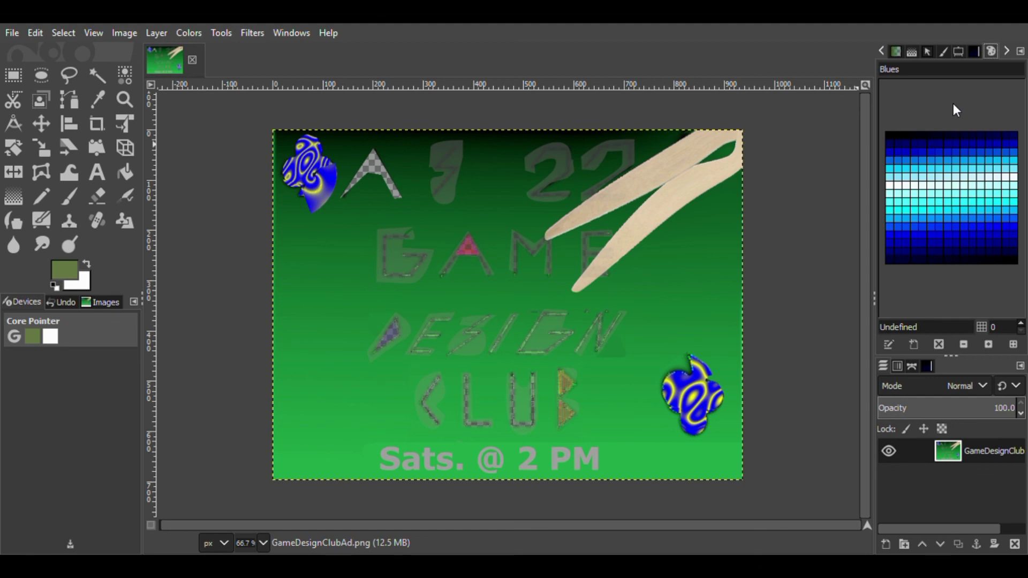
- Try recoloring the whole ad image with Palette Map using the Blues palette, and undo it
left_click(975, 52)
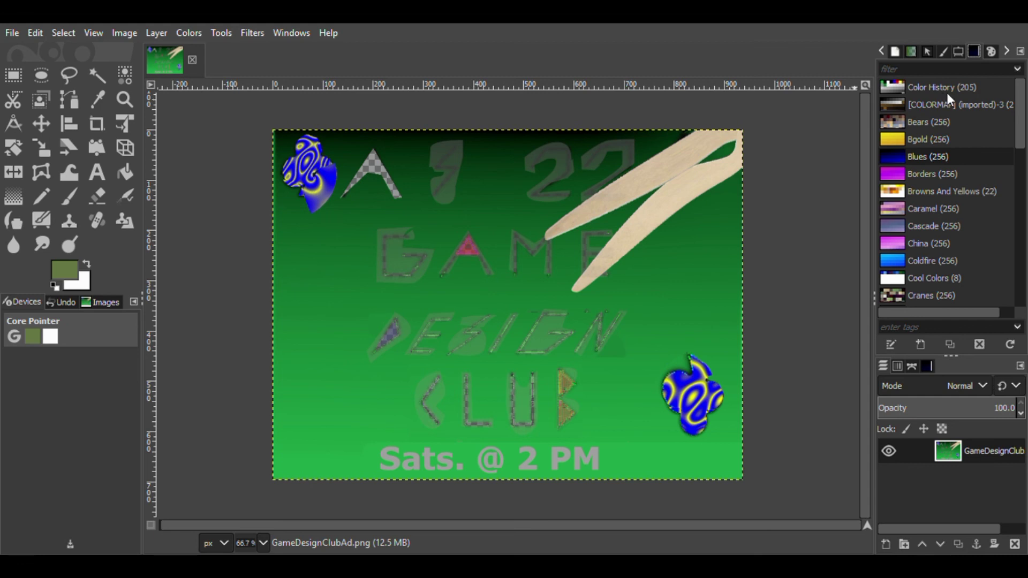
left_click(191, 30)
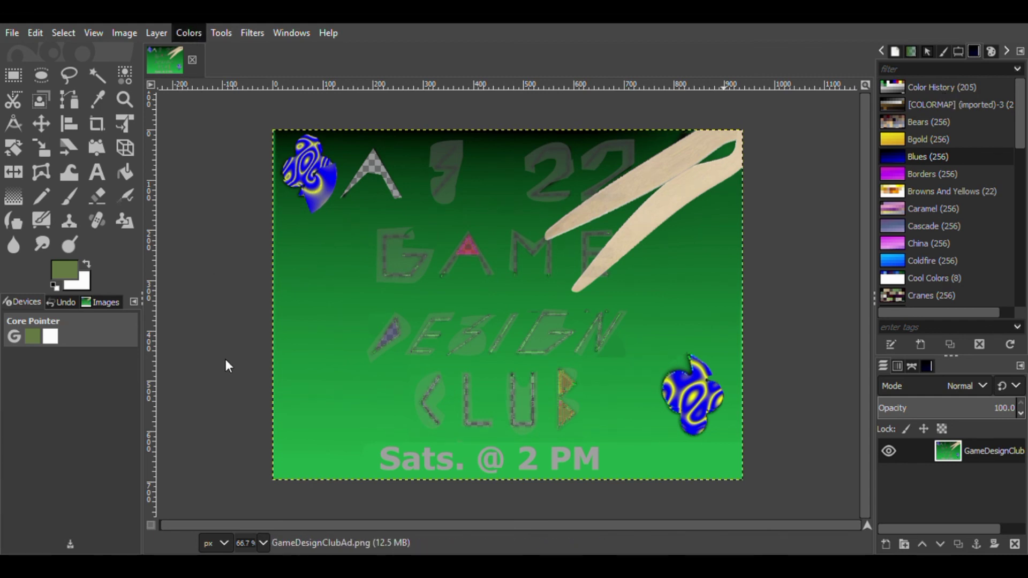
left_click(356, 467)
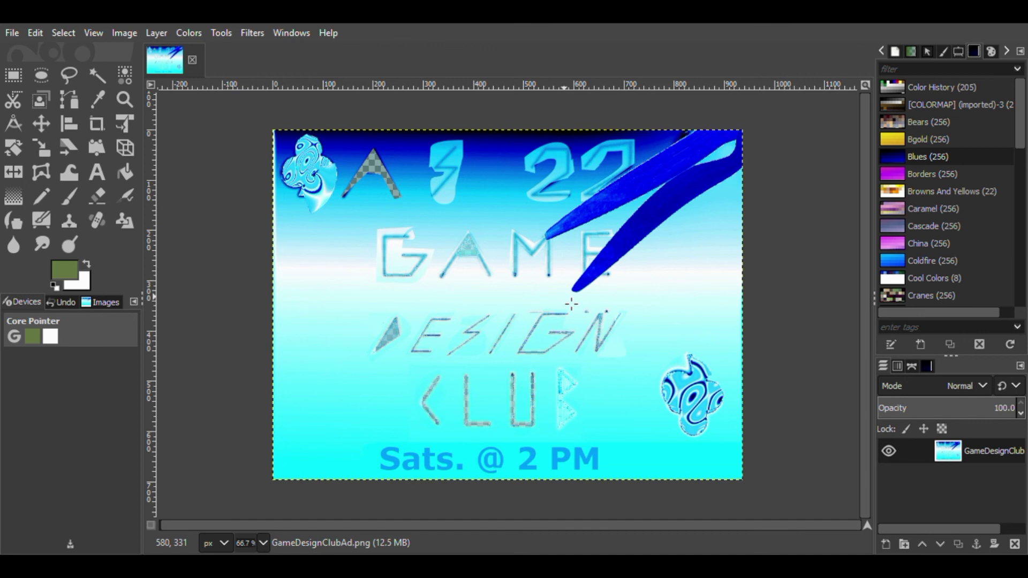
key("ctrl+z")
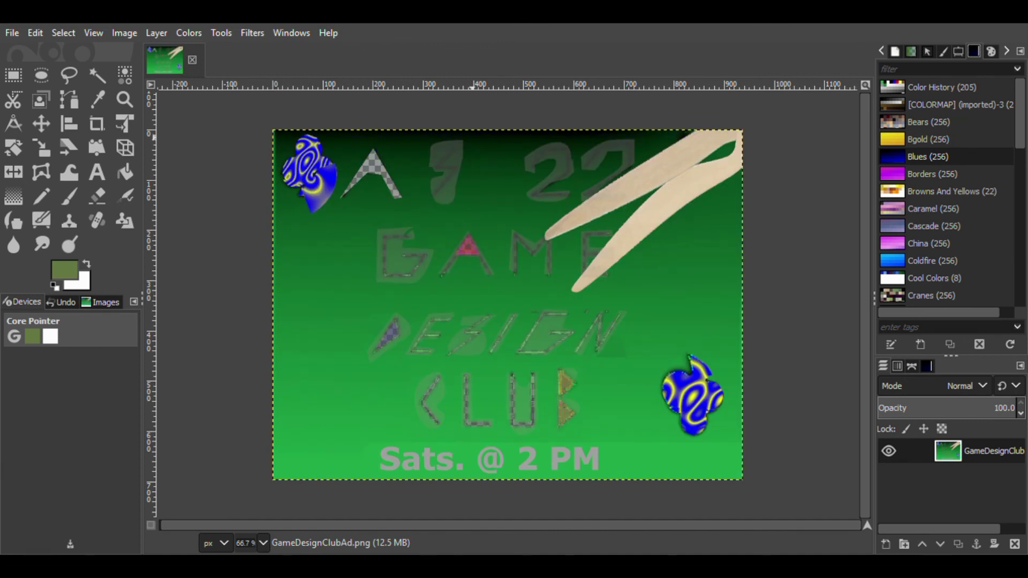